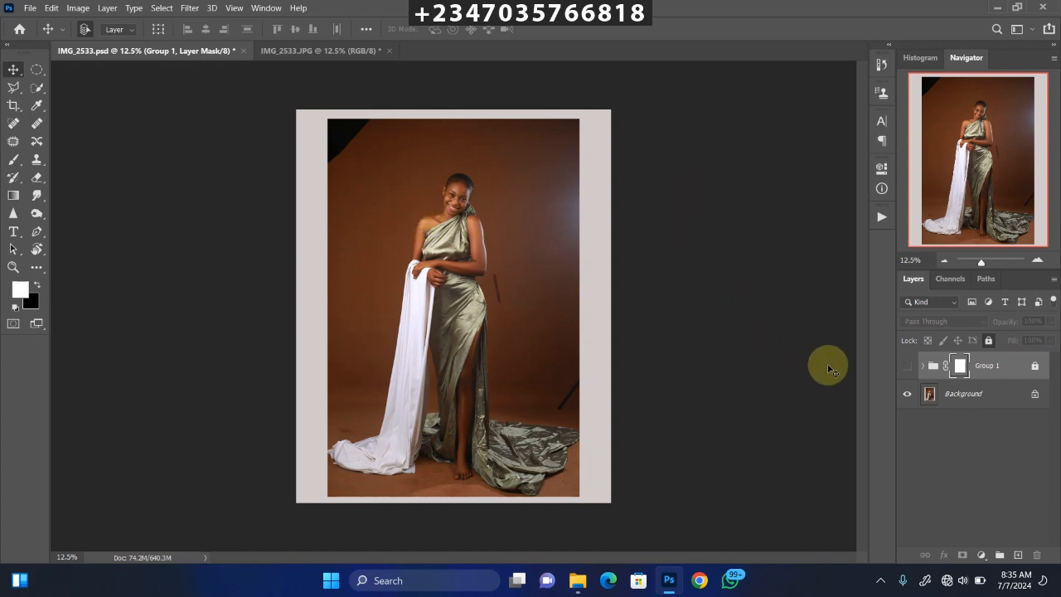
Show and hide Group 1 to compare the finished composite with the original photo
left_click(907, 365)
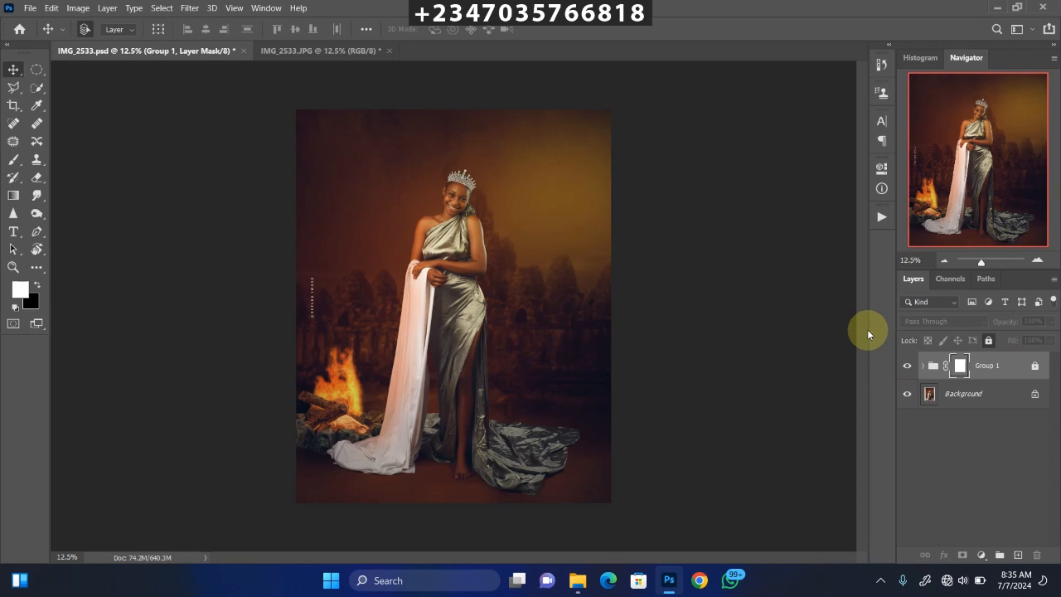
left_click(907, 366)
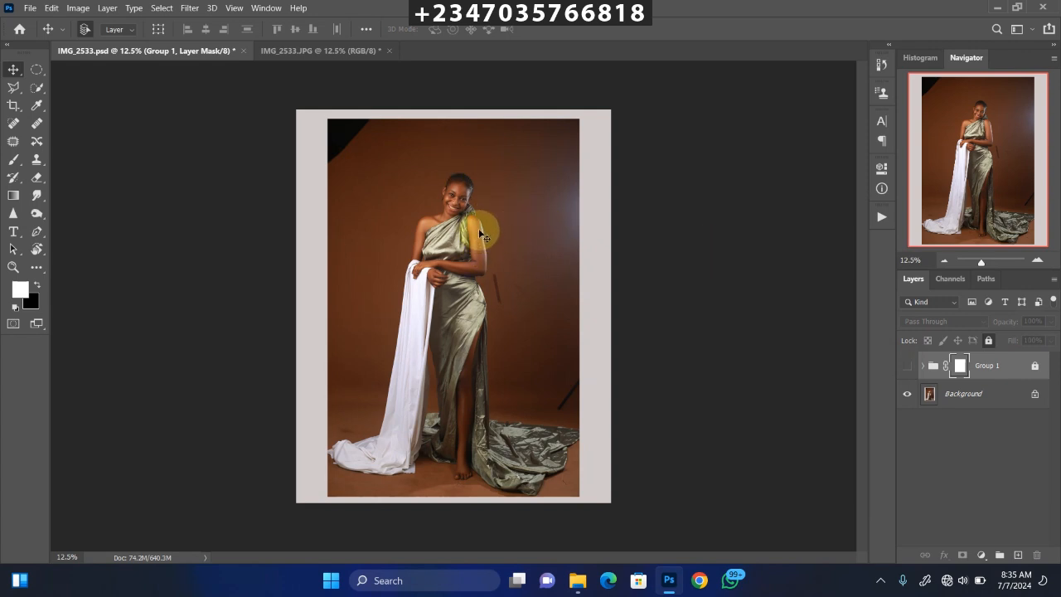
key("ctrl+plus")
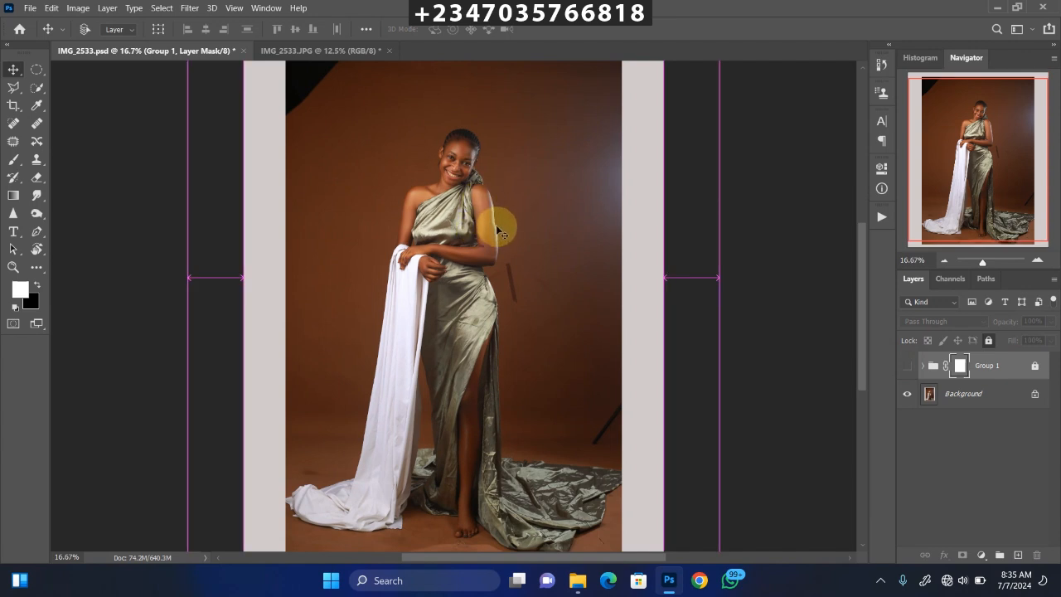
key("ctrl+minus")
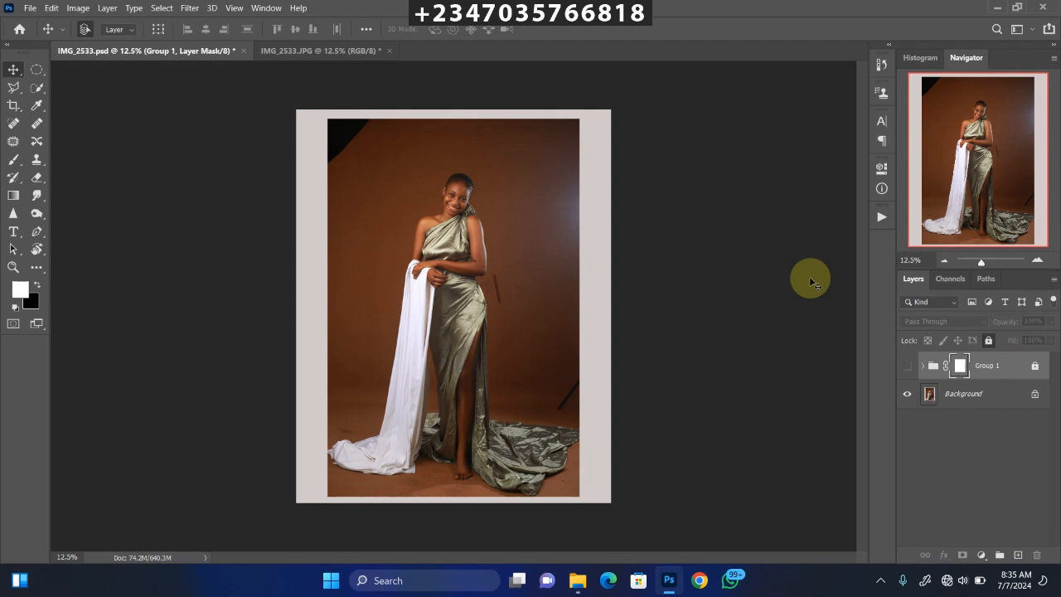
In IMG_2533.JPG, crop to 4 x 5 in at 300 px/in, extending the canvas past the photo's sides and bottom edge
left_click(286, 50)
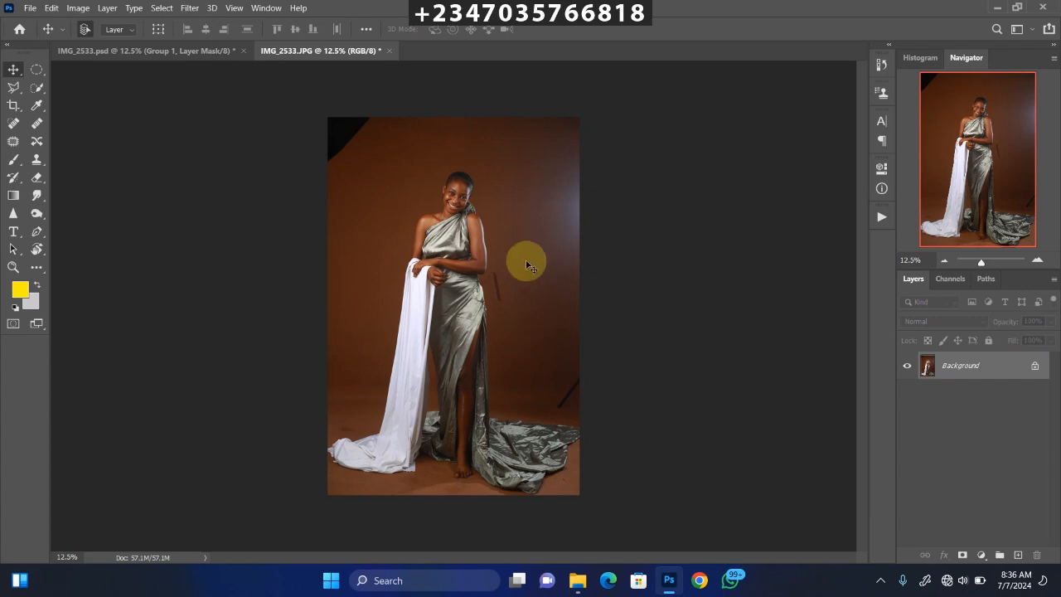
left_click(13, 106)
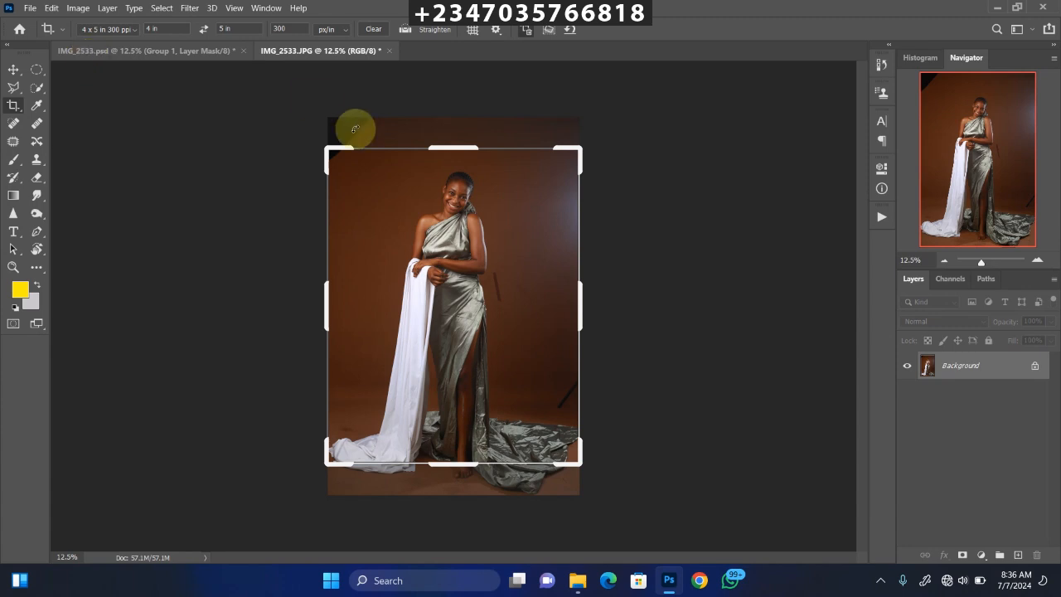
left_click_drag(454, 147, 457, 135)
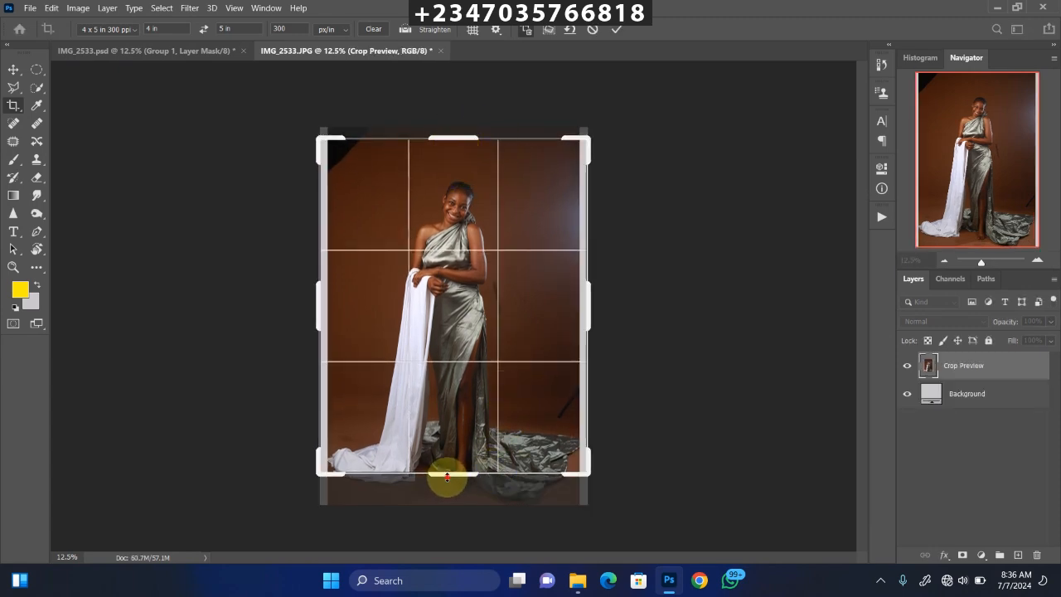
left_click_drag(445, 477, 451, 499)
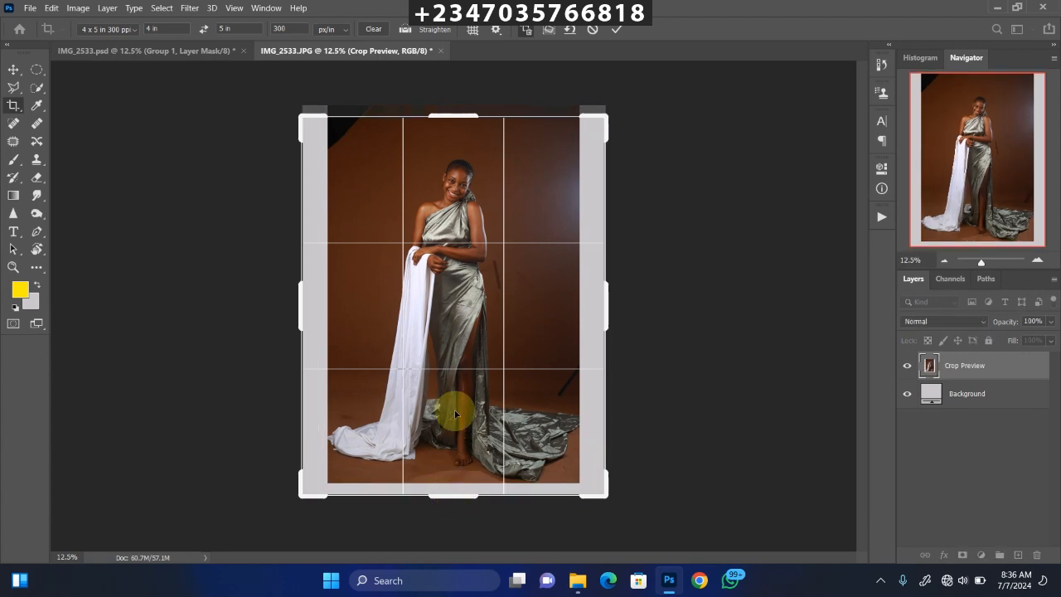
left_click_drag(452, 115, 458, 112)
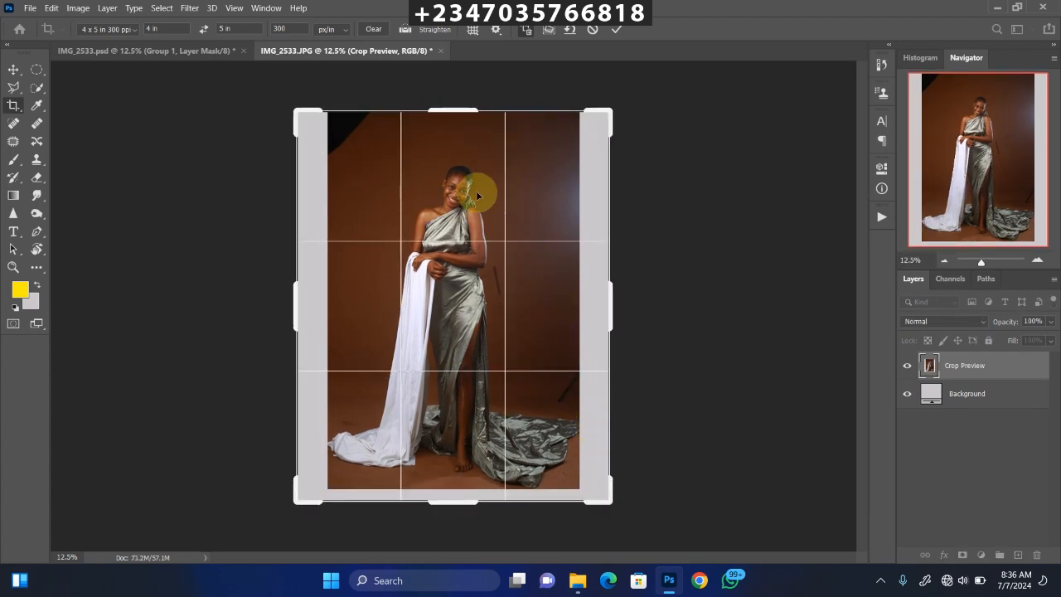
key("Return")
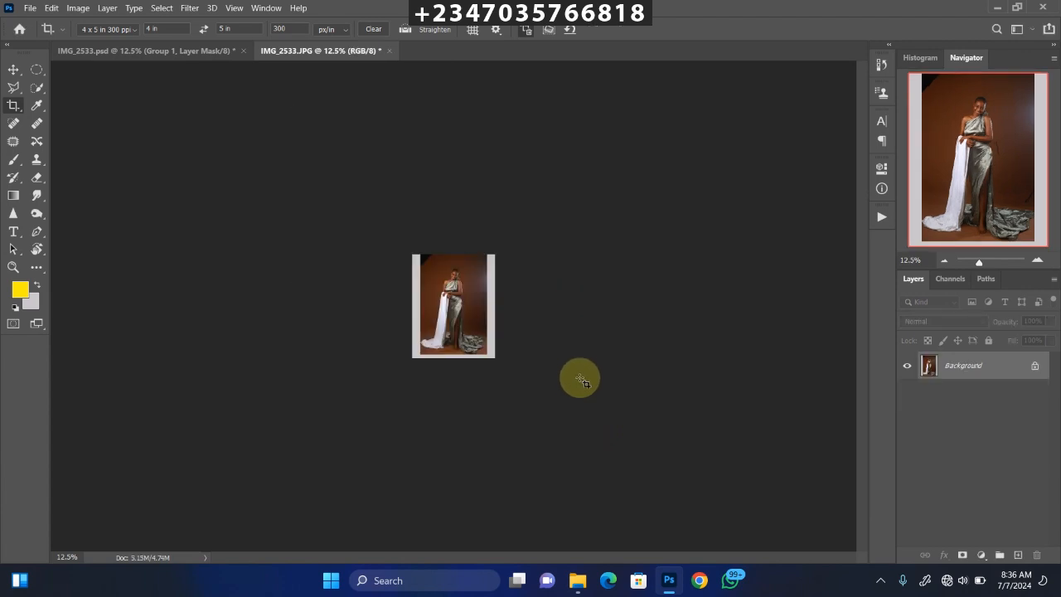
key("ctrl+plus")
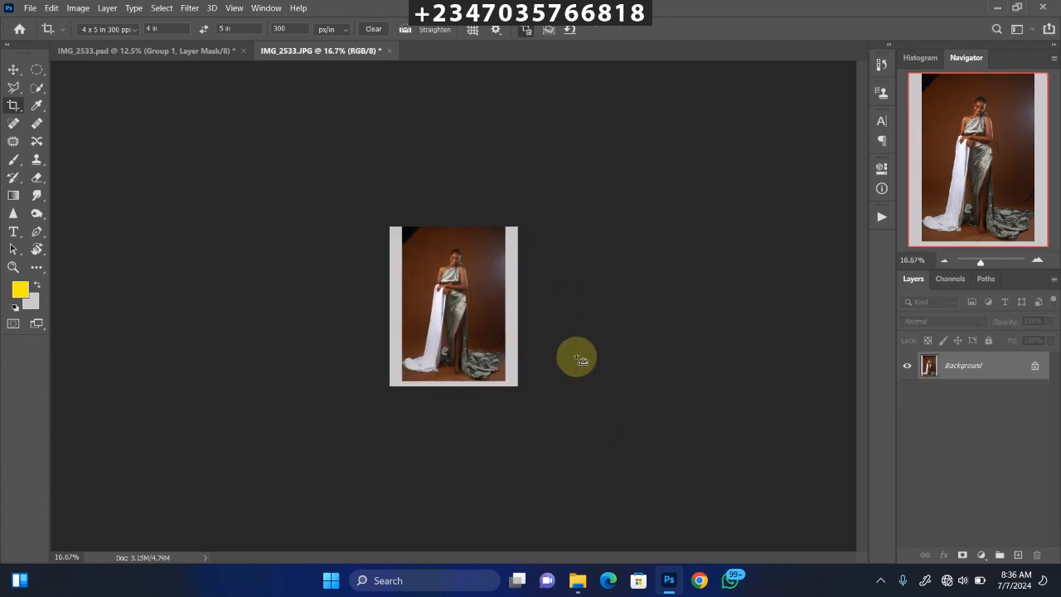
key("ctrl+plus")
key("ctrl+plus")
key("ctrl+plus")
key("ctrl+plus")
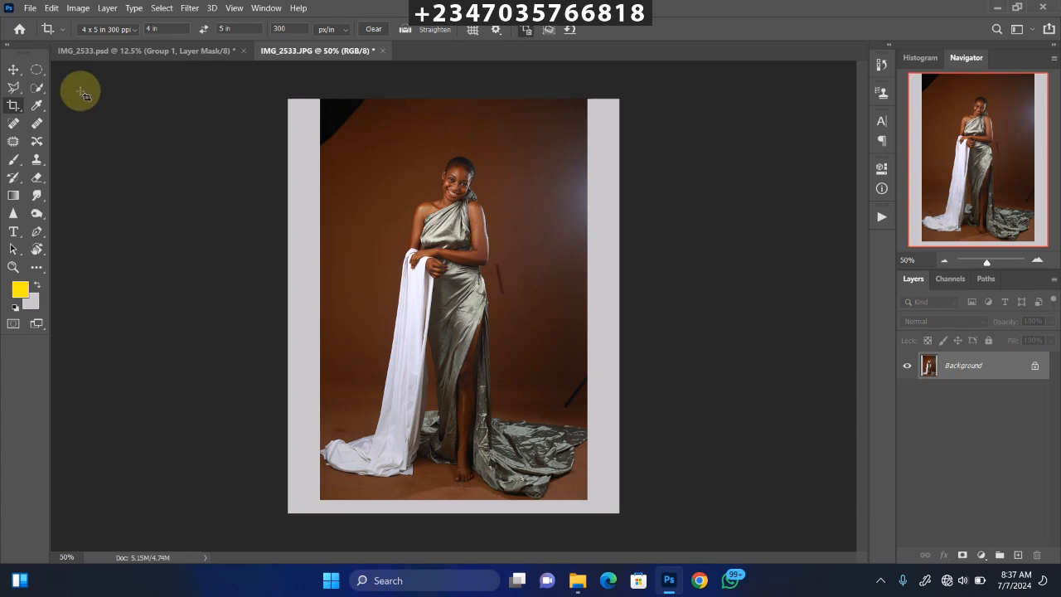
Return to IMG_2533.psd and toggle Group 1's visibility to compare the edited and unedited image
left_click(147, 52)
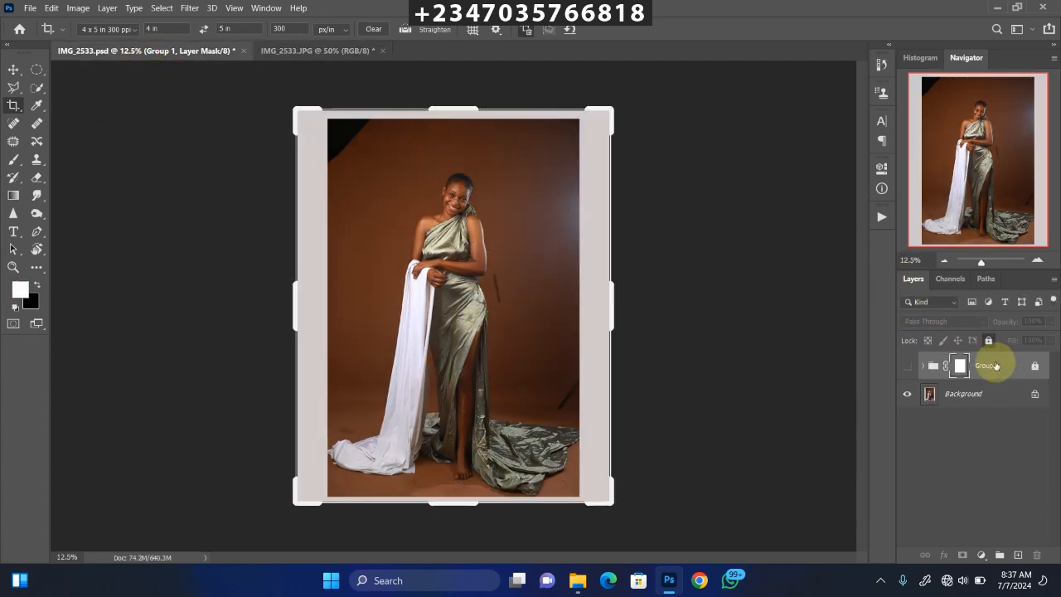
left_click(909, 367)
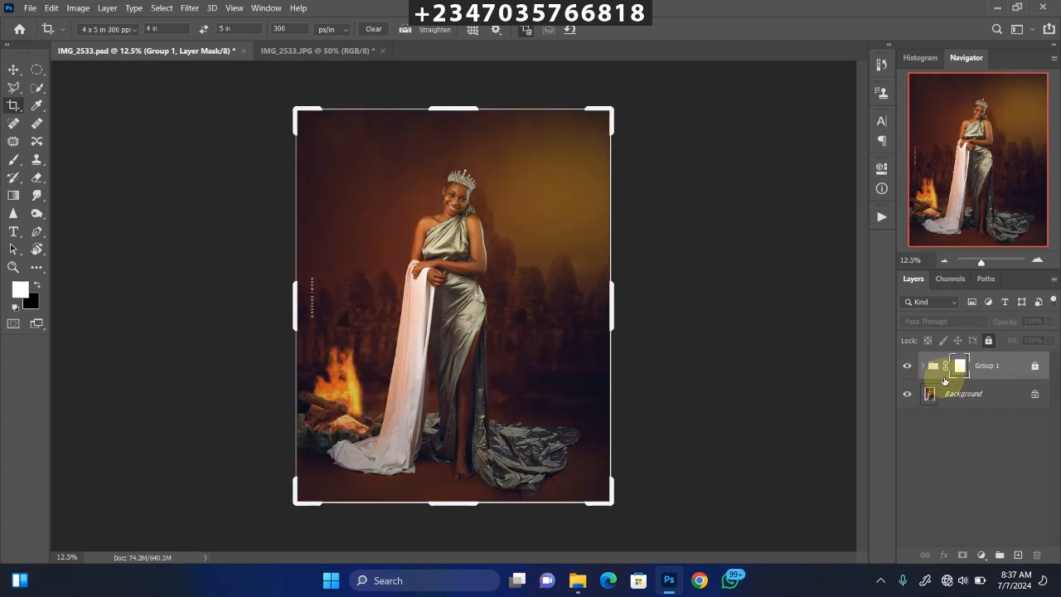
left_click(907, 365)
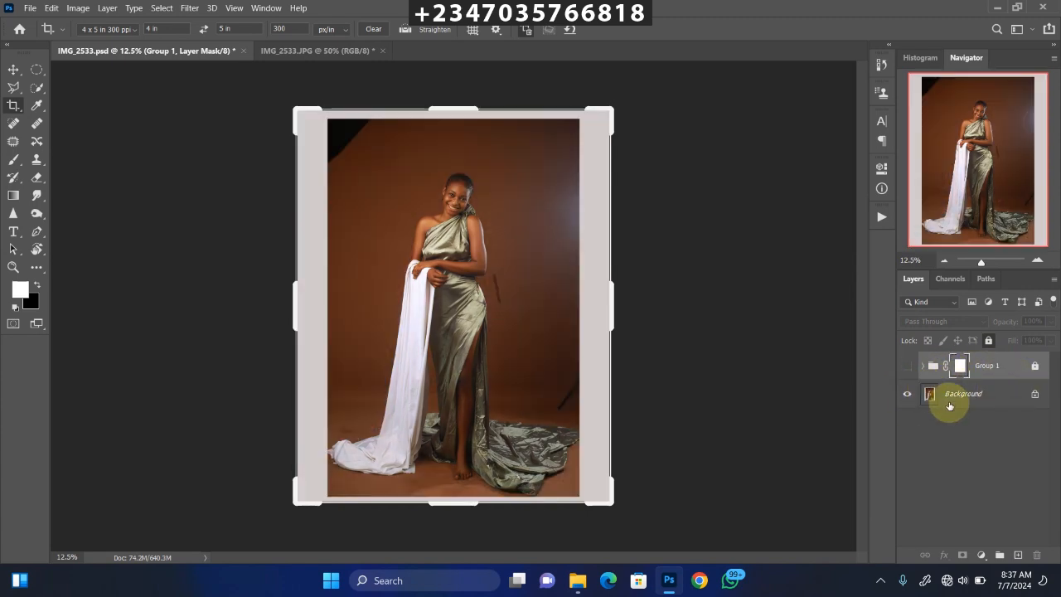
Duplicate the Background layer in IMG_2533.psd
left_click(963, 404)
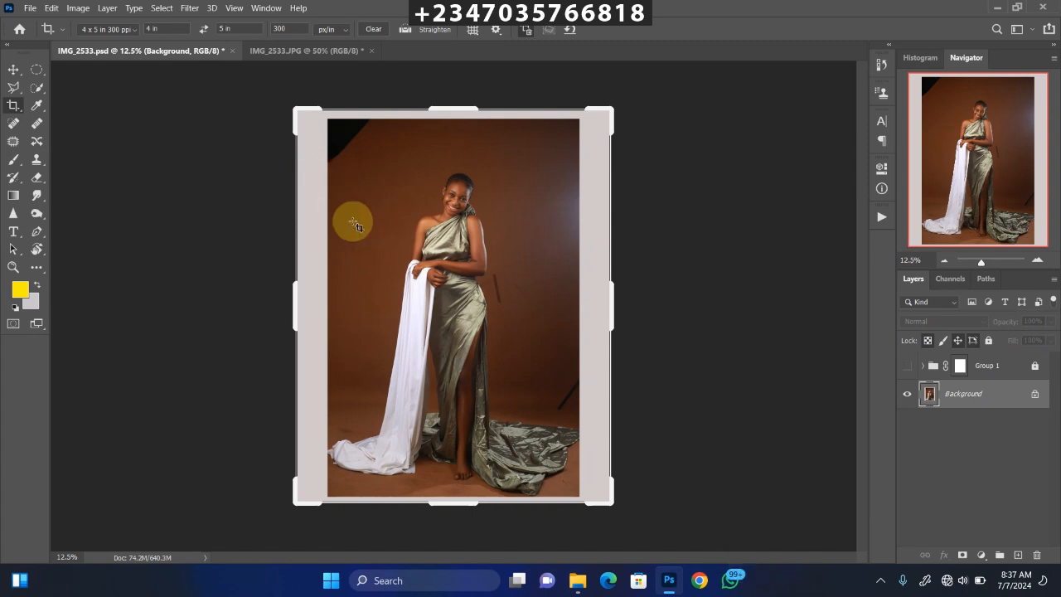
key("ctrl+j")
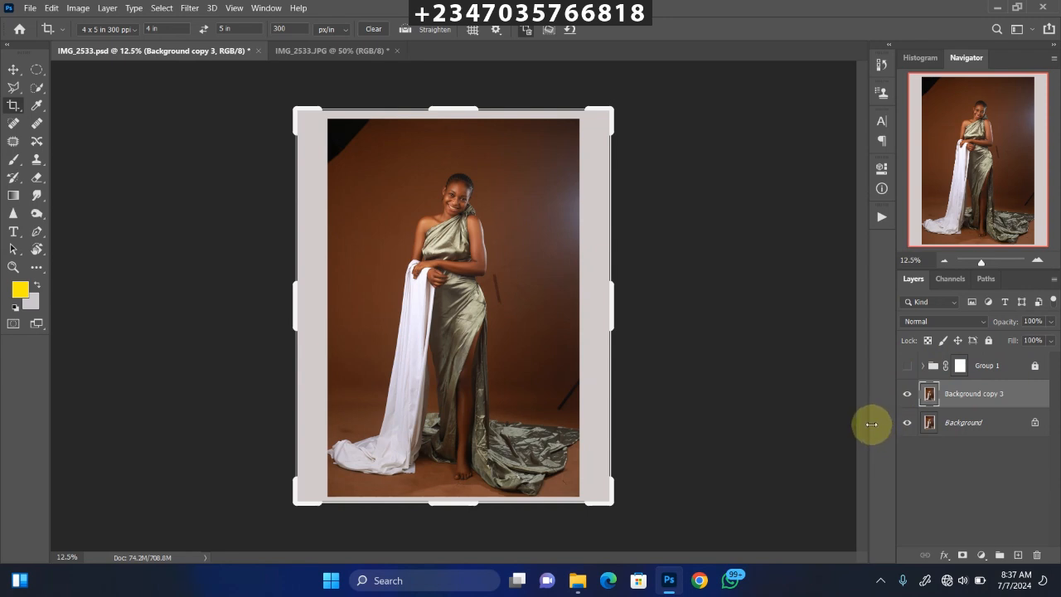
key("ctrl+plus")
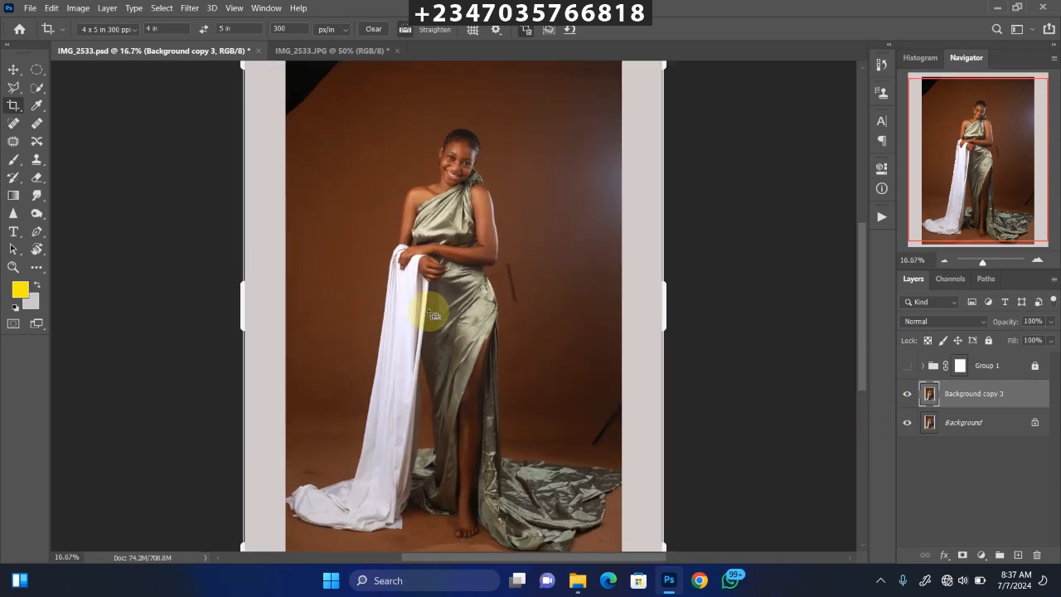
key("ctrl+minus")
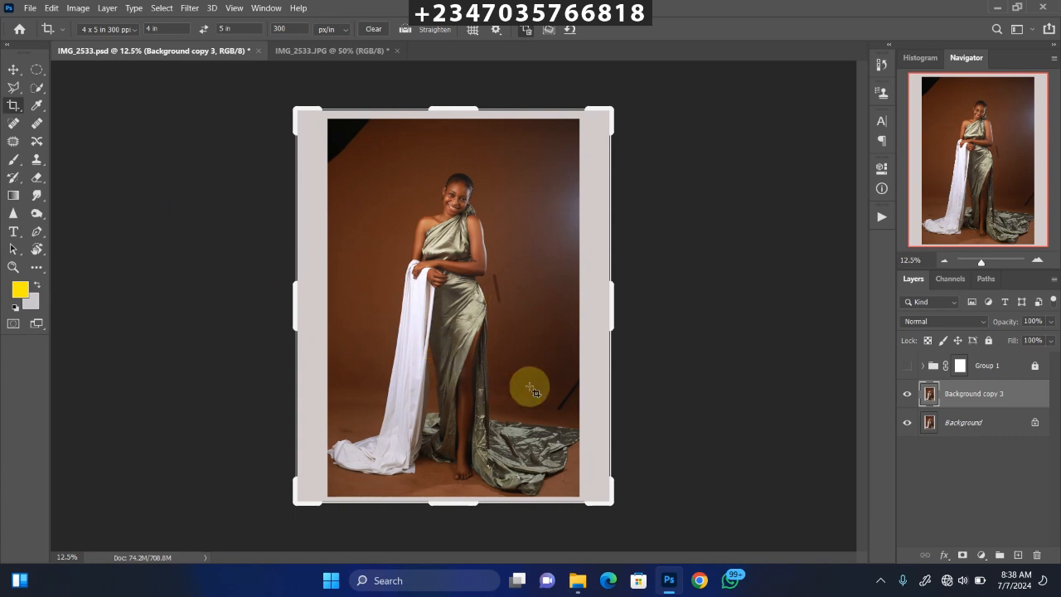
Load the saved selection from channel hcj as a new selection around the woman
left_click(161, 8)
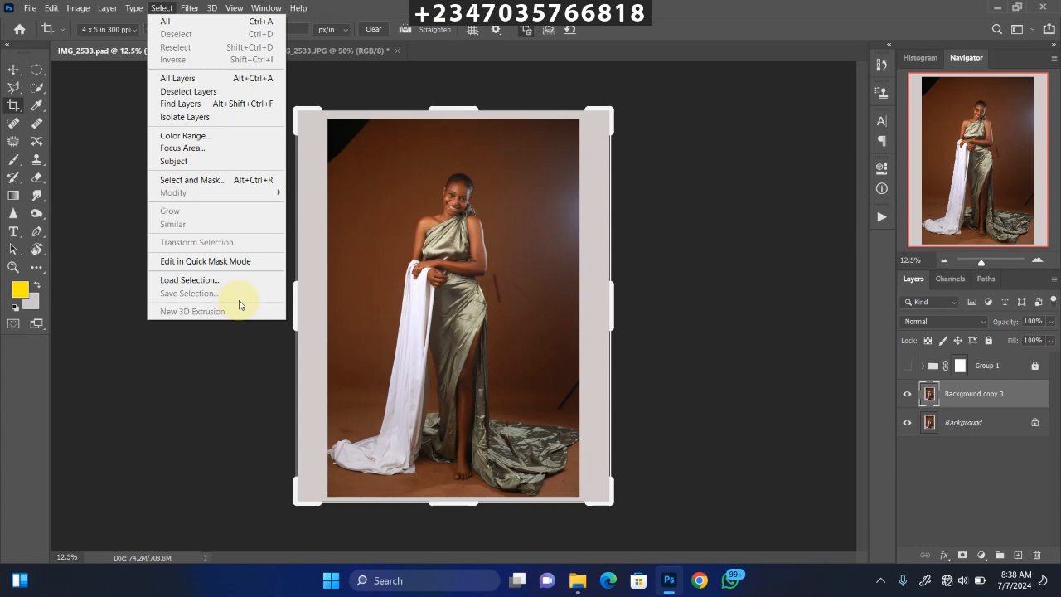
left_click(207, 284)
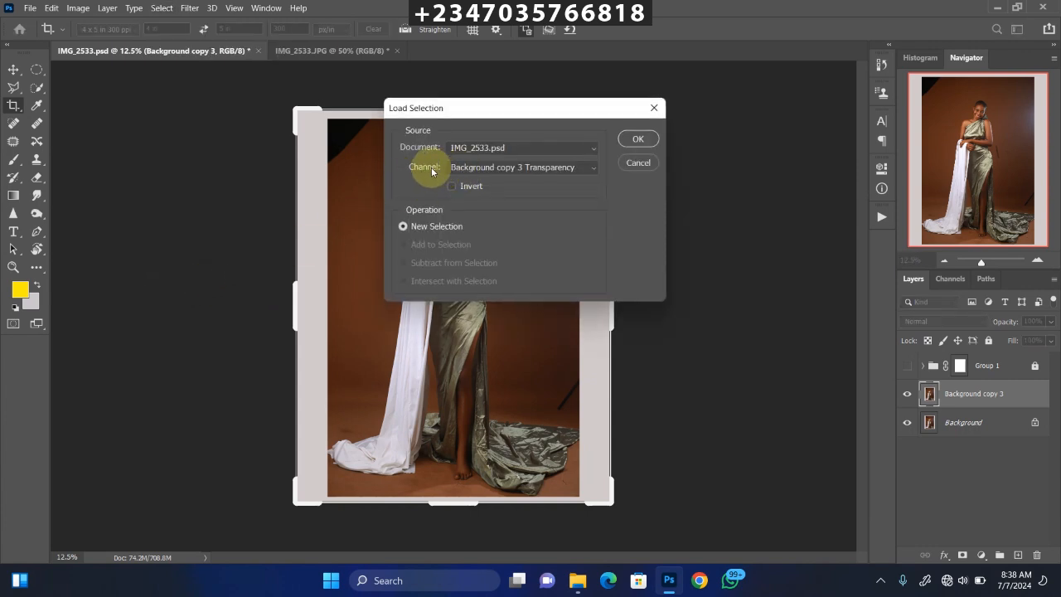
left_click(475, 167)
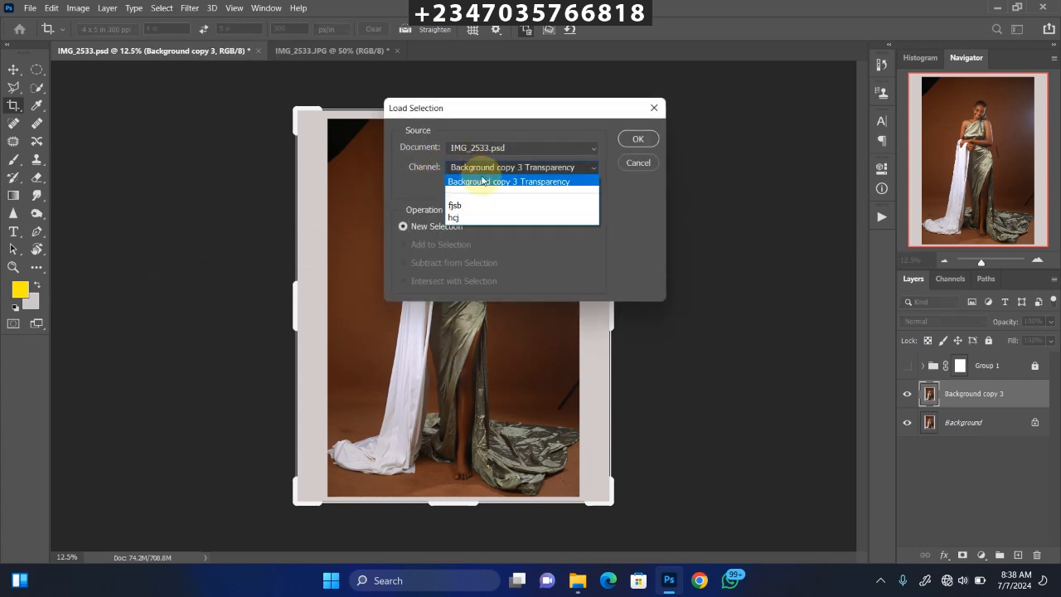
left_click(471, 218)
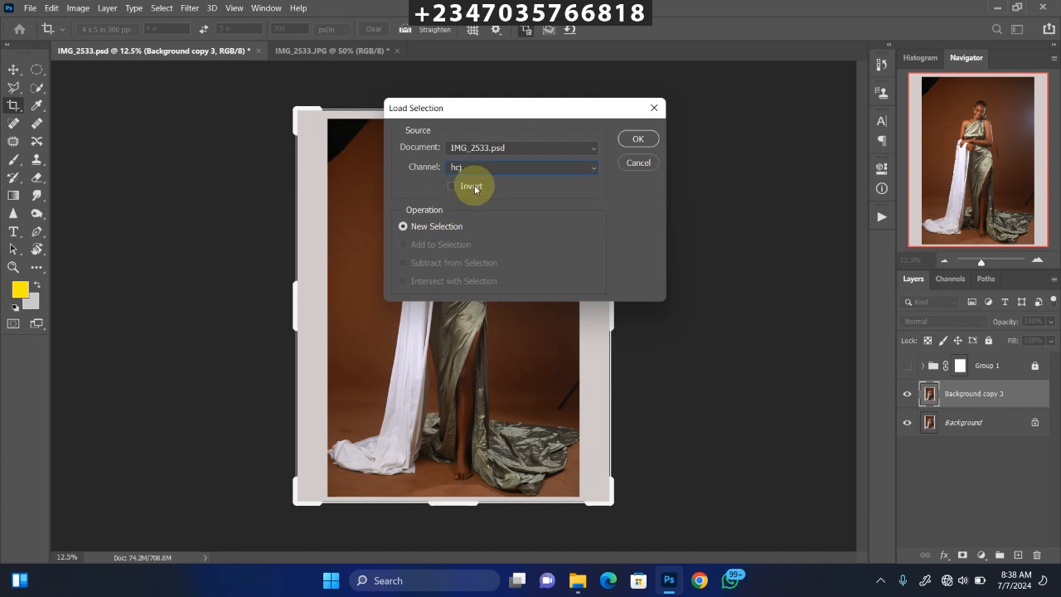
left_click(637, 138)
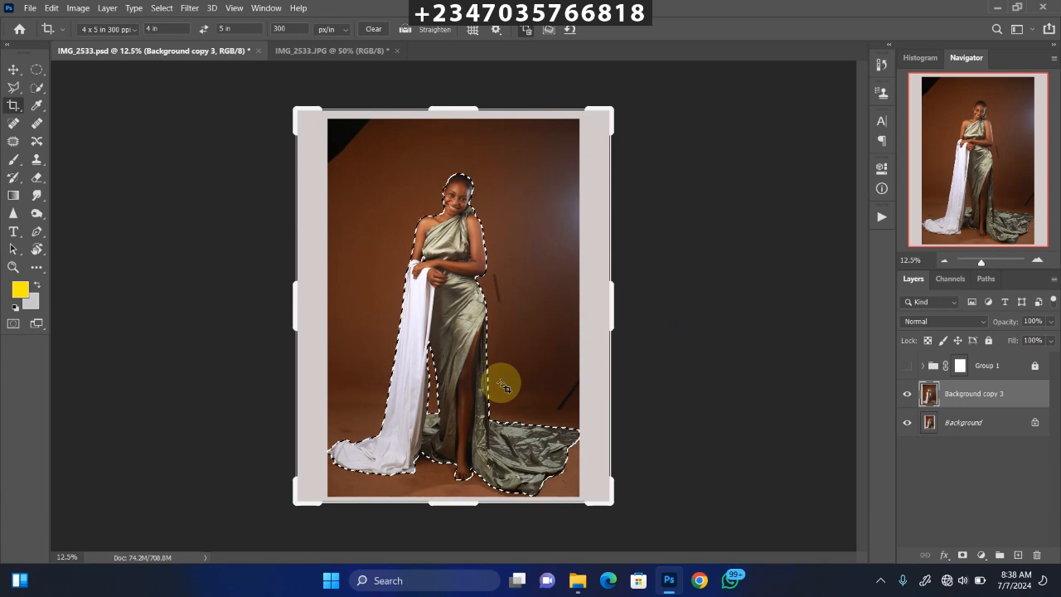
Mask the duplicate layer with the selection, check the cutout without the Background, and rename the layer "model"
left_click(962, 554)
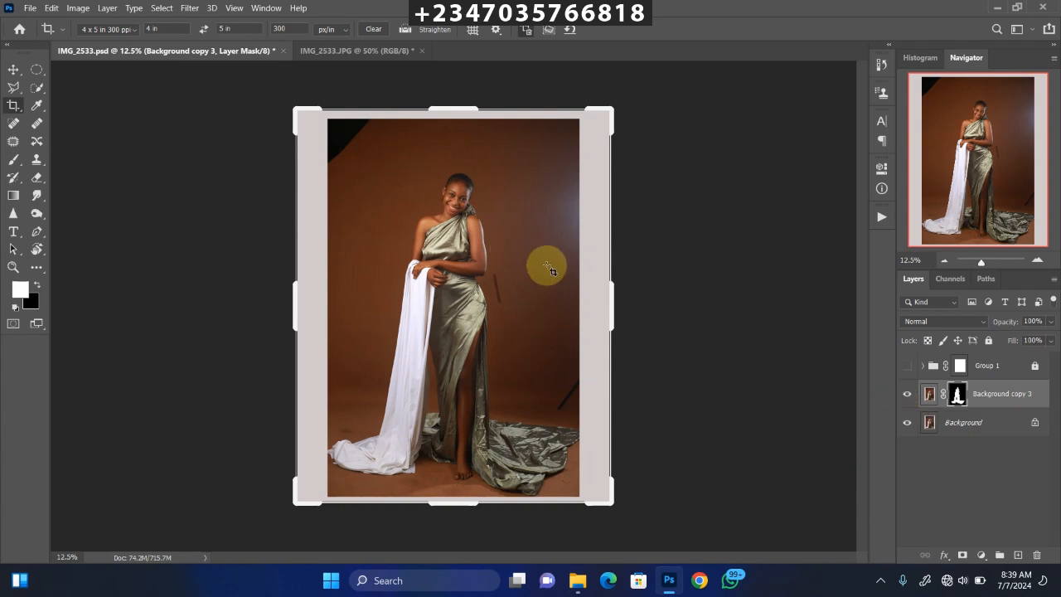
left_click(908, 423)
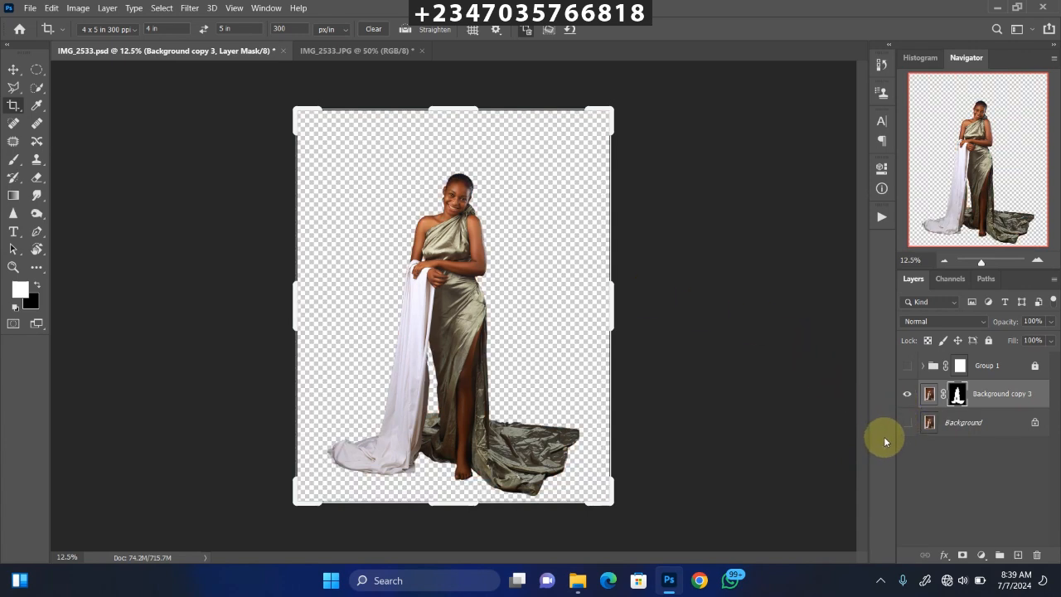
left_click(908, 423)
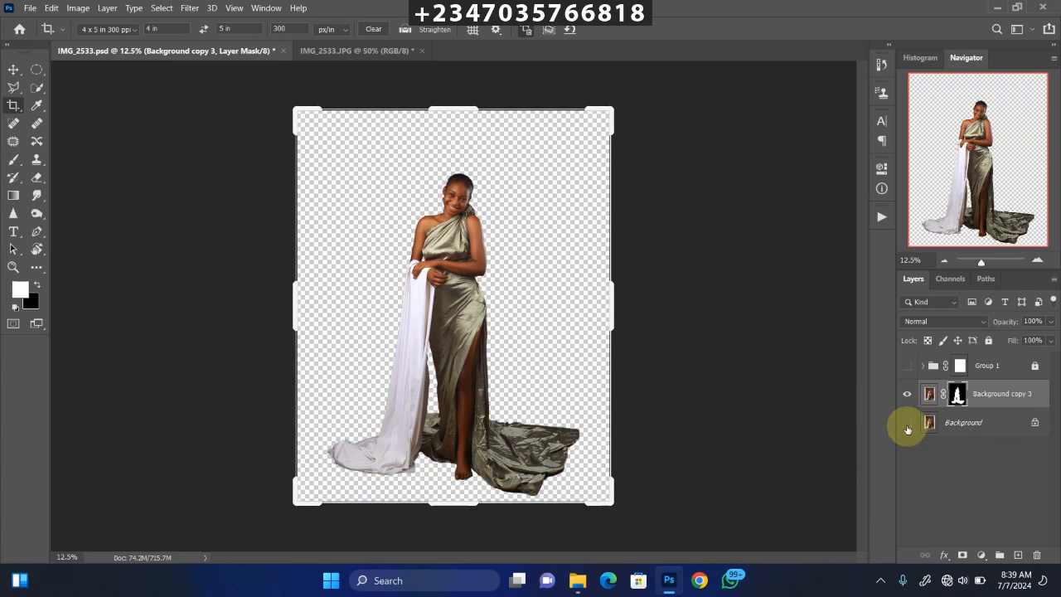
double_click(1010, 393)
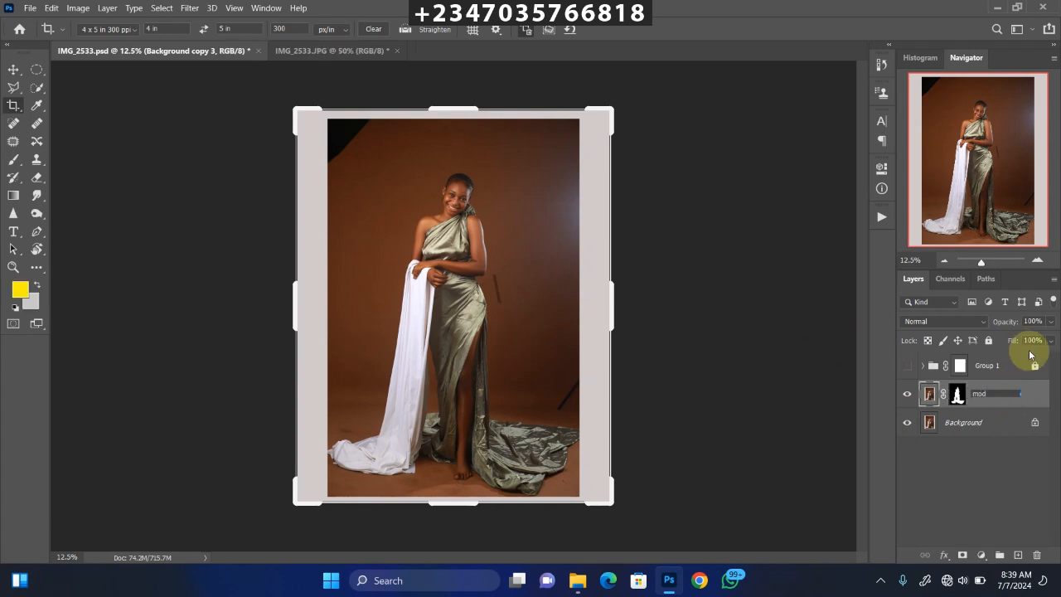
key("Return")
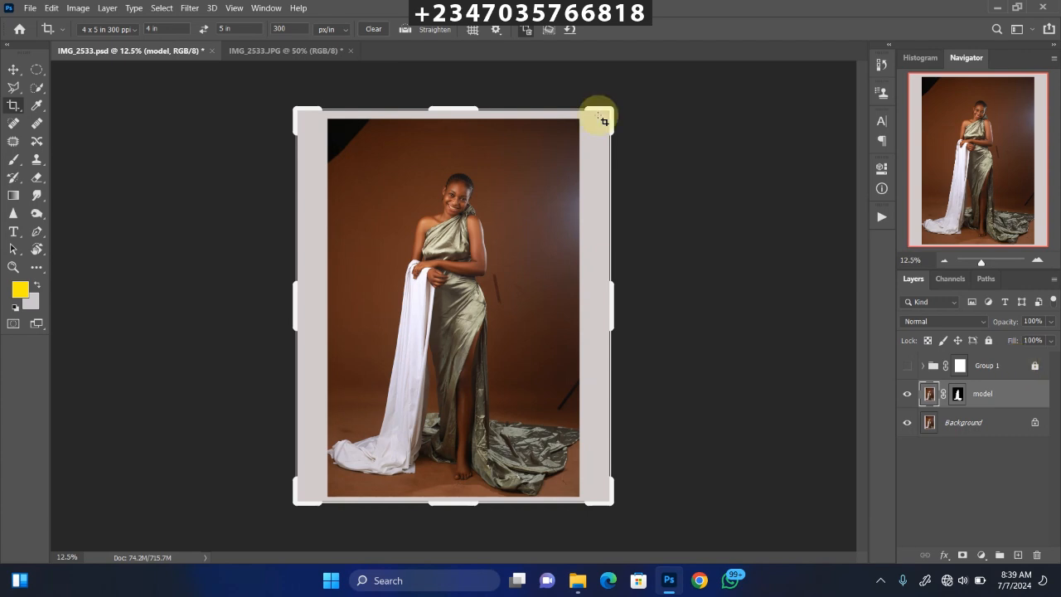
Duplicate the Background layer again beneath the model layer and rename the copy "modift"
left_click(996, 424)
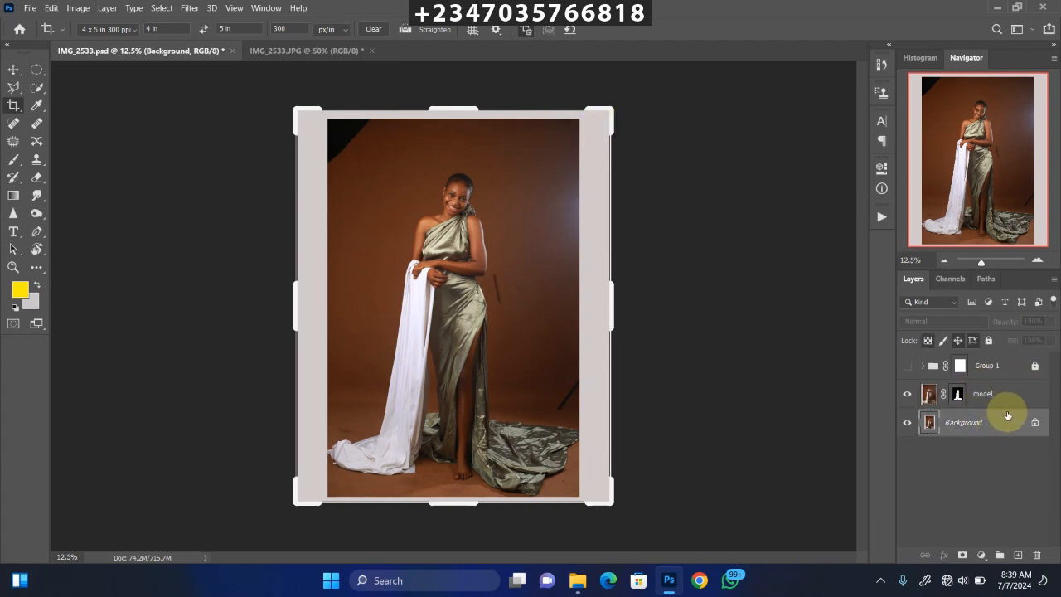
key("ctrl+j")
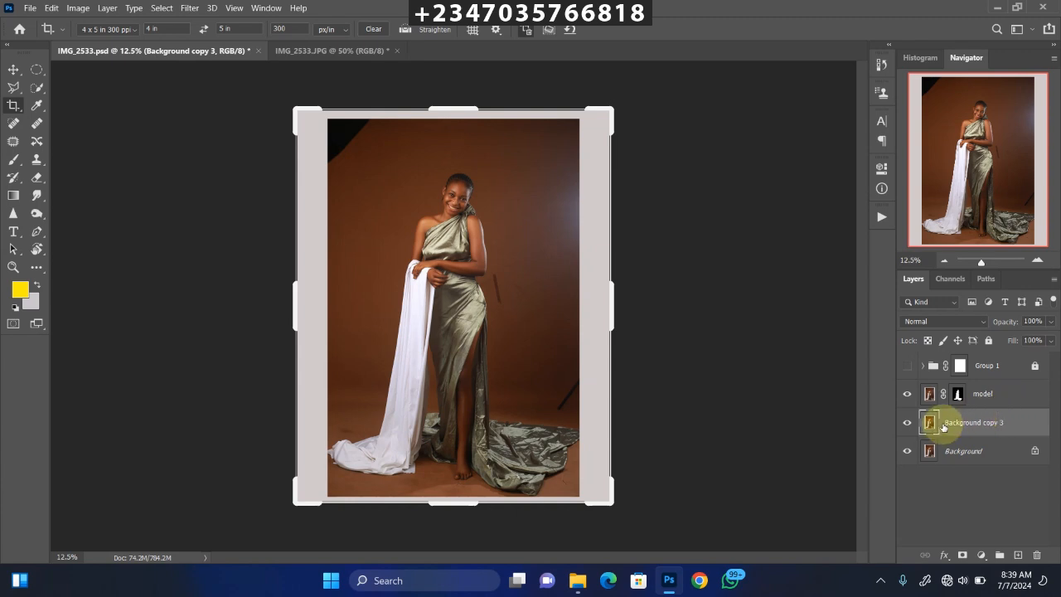
double_click(978, 422)
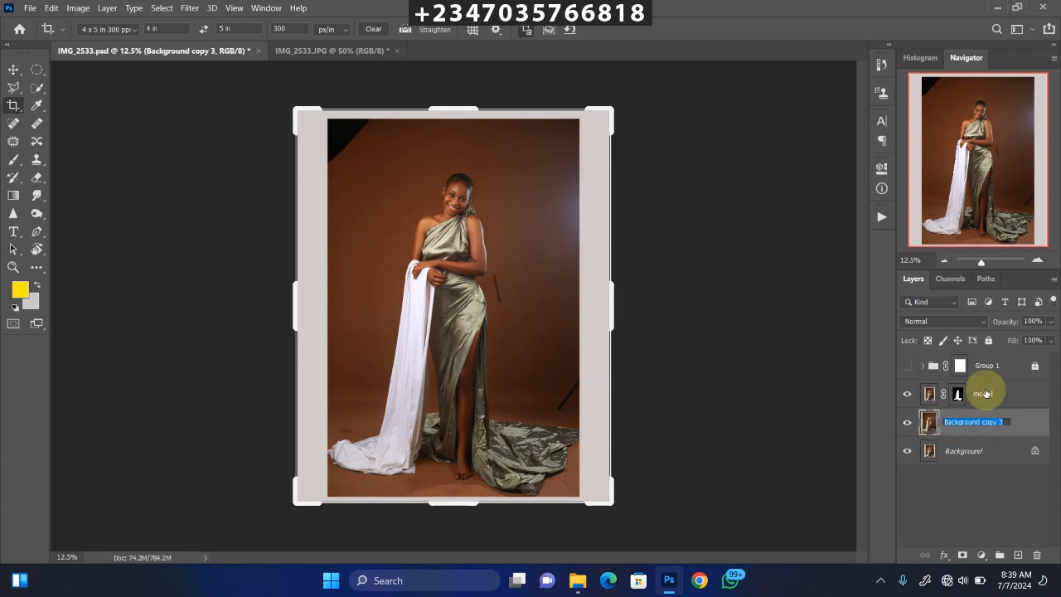
type("modift")
key("Return")
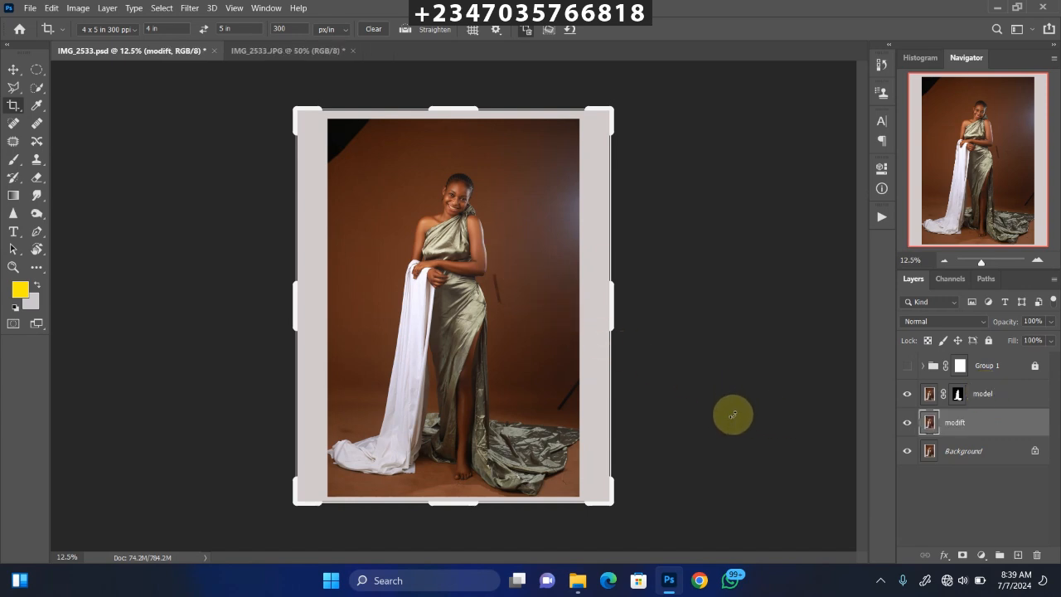
With the Rectangular Marquee tool active, load the model layer's mask as a selection while the modift layer stays active
left_click(38, 71)
left_click(62, 71)
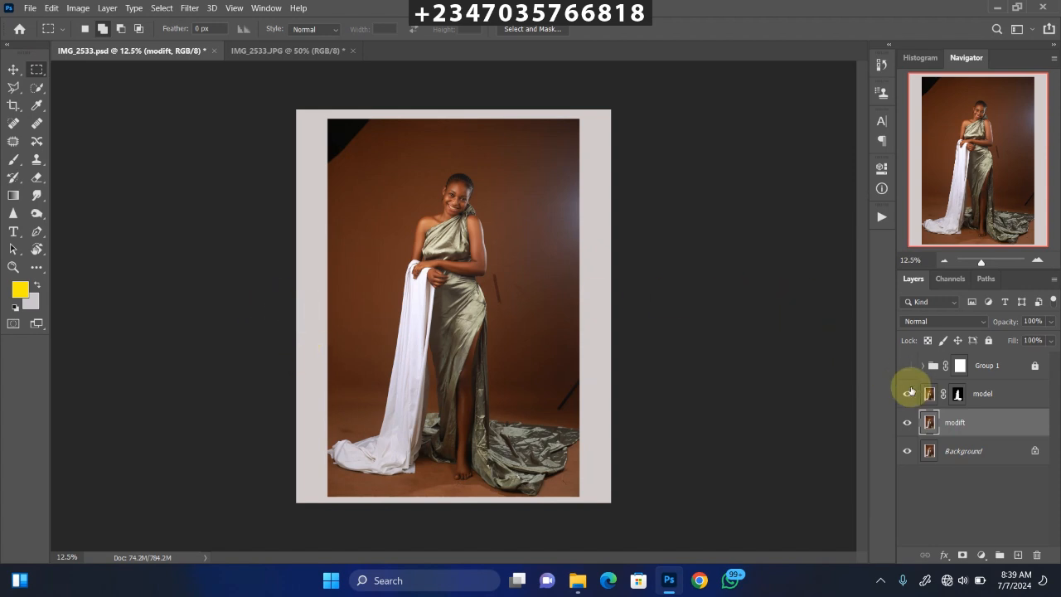
left_click(955, 398, "ctrl")
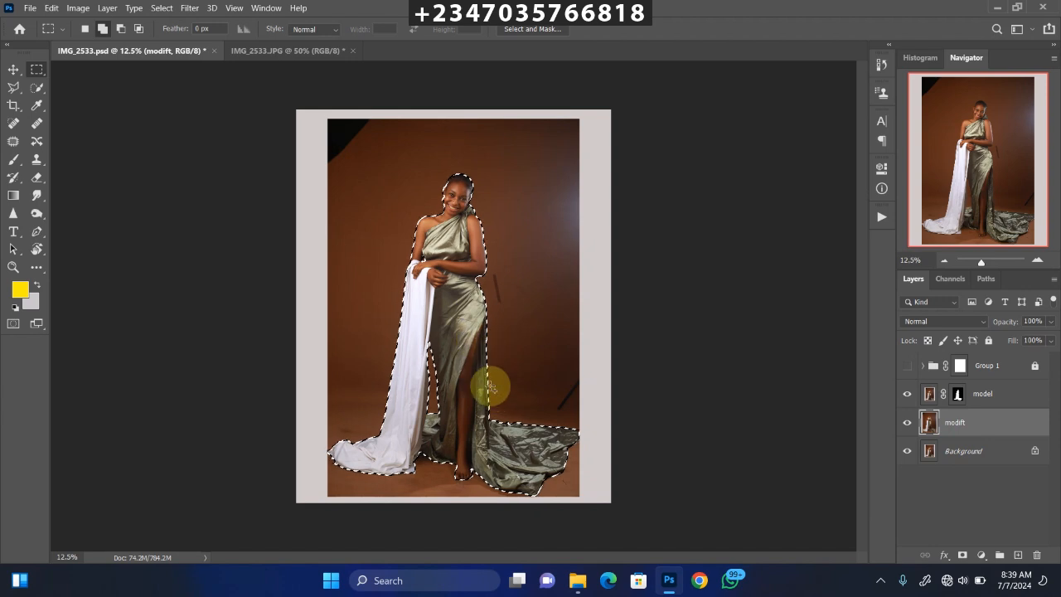
Expand the selection around the woman by 6 pixels
left_click(161, 10)
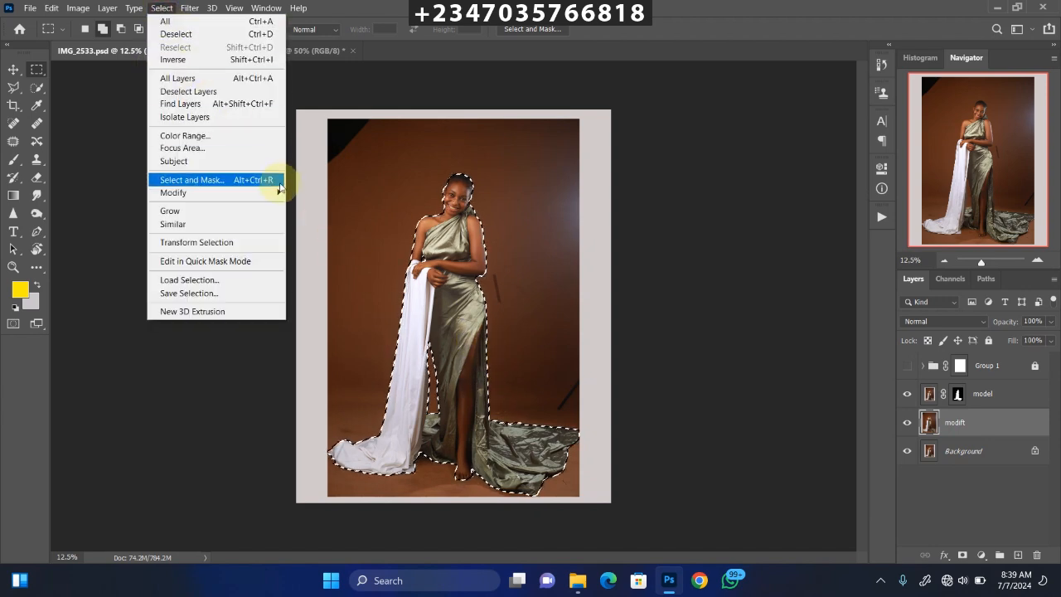
mouse_move(278, 192)
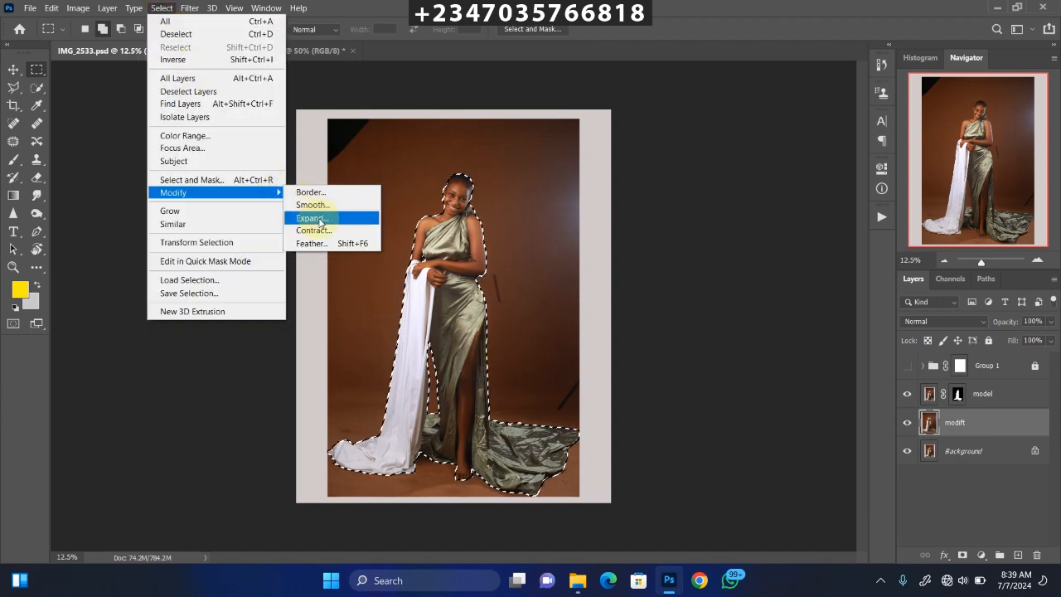
left_click(320, 220)
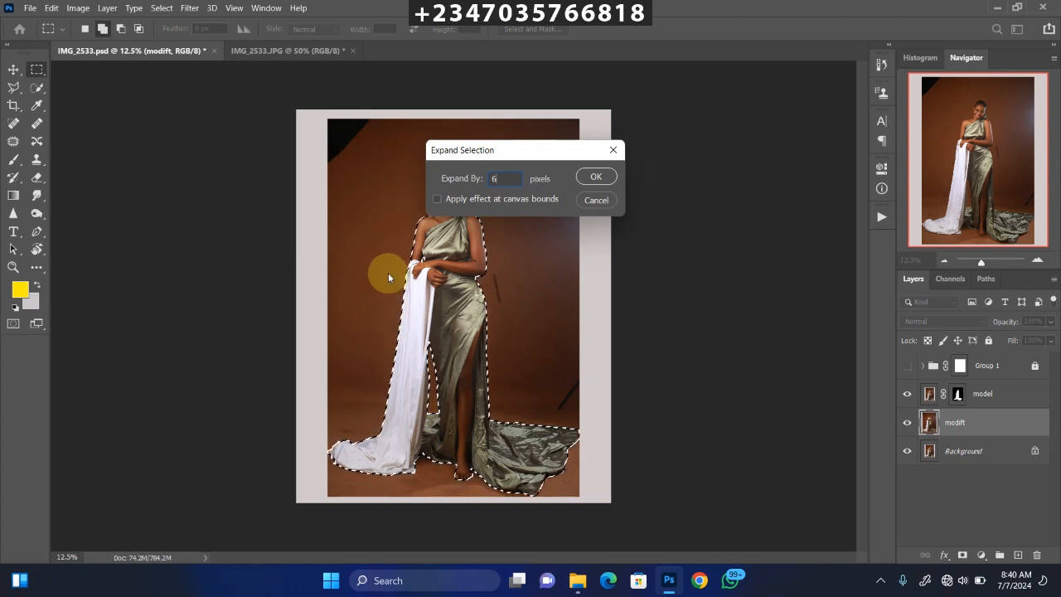
key("Return")
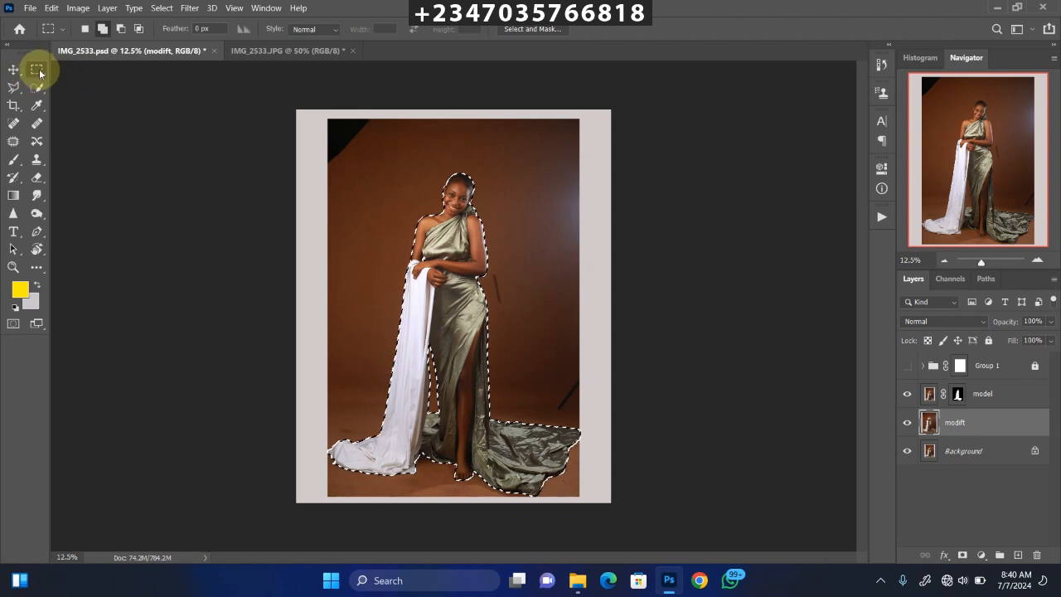
Add the blank canvas borders, the dark upper-left backdrop corner and the dark object near the lower right edge to the selection
left_click_drag(280, 96, 628, 124)
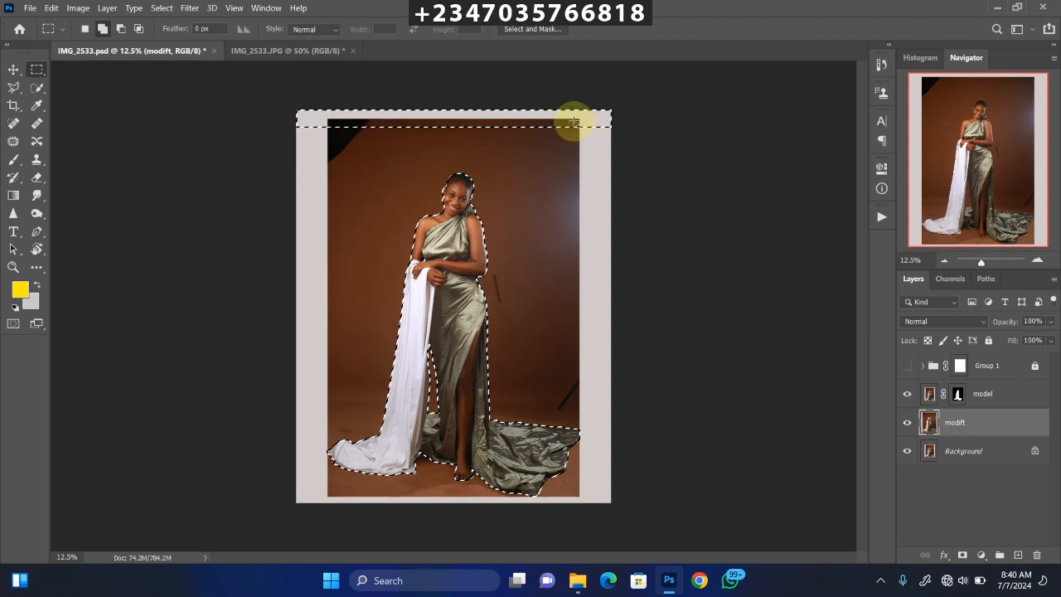
left_click_drag(575, 125, 752, 516)
left_click_drag(277, 111, 502, 491)
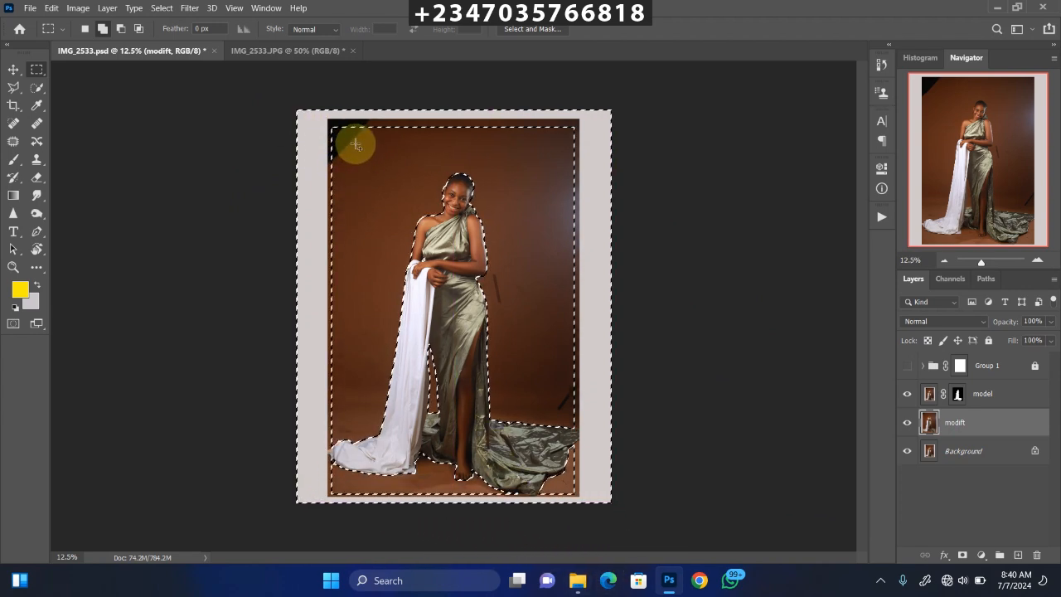
left_click_drag(322, 115, 376, 167)
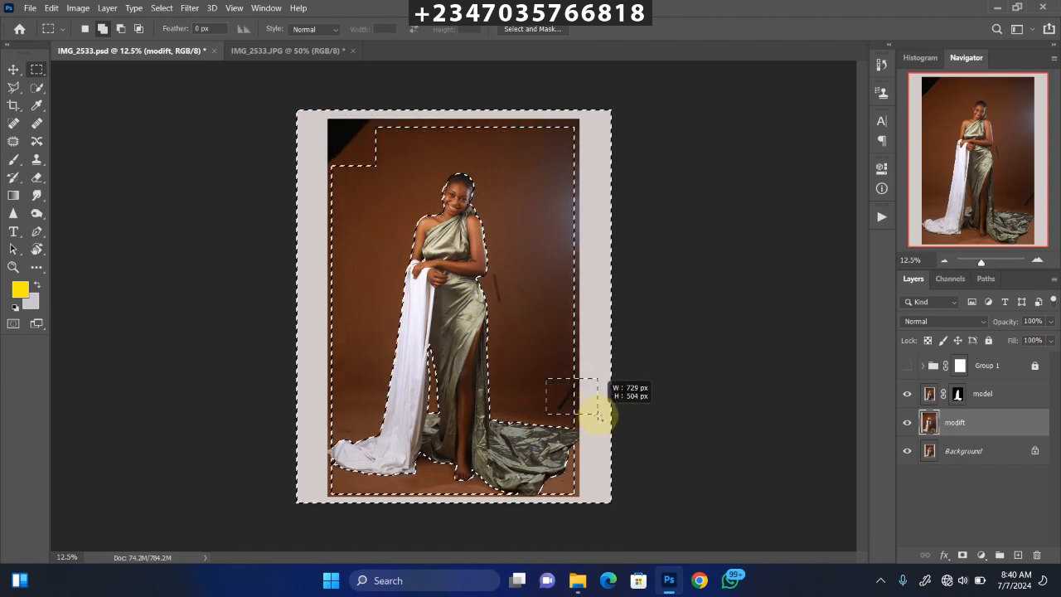
left_click_drag(546, 421, 578, 379)
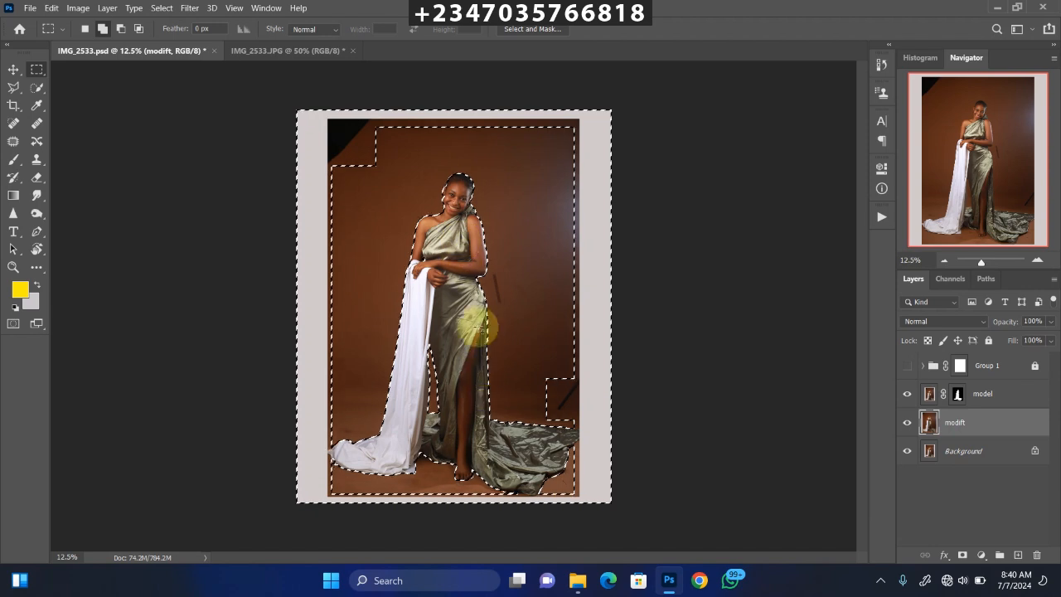
Fill the selected areas of the modift layer with Content-Aware at Normal mode and 100% opacity, then deselect and reset the default colors
right_click(445, 307)
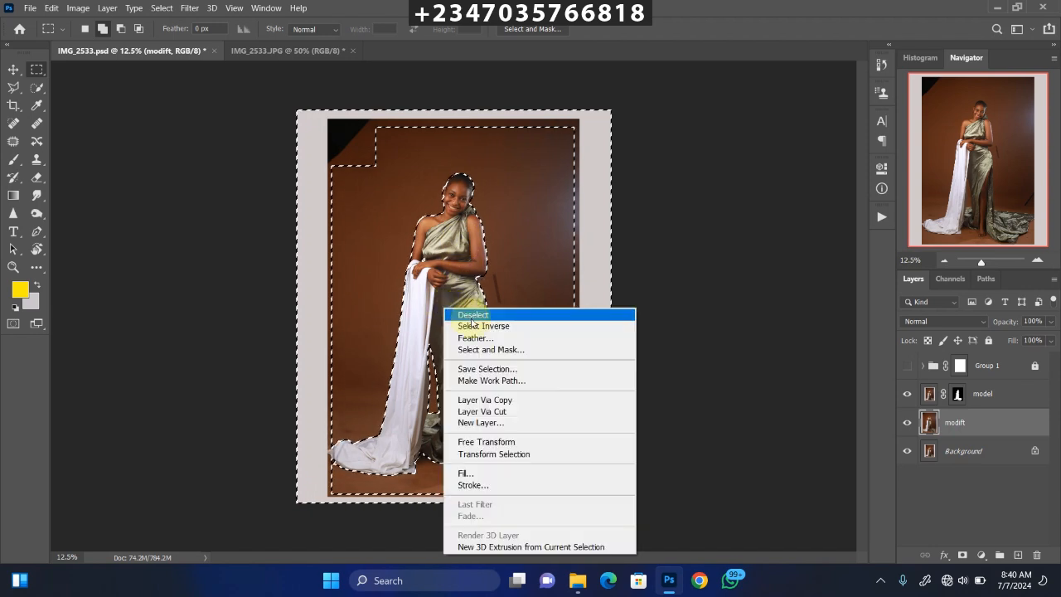
left_click(481, 474)
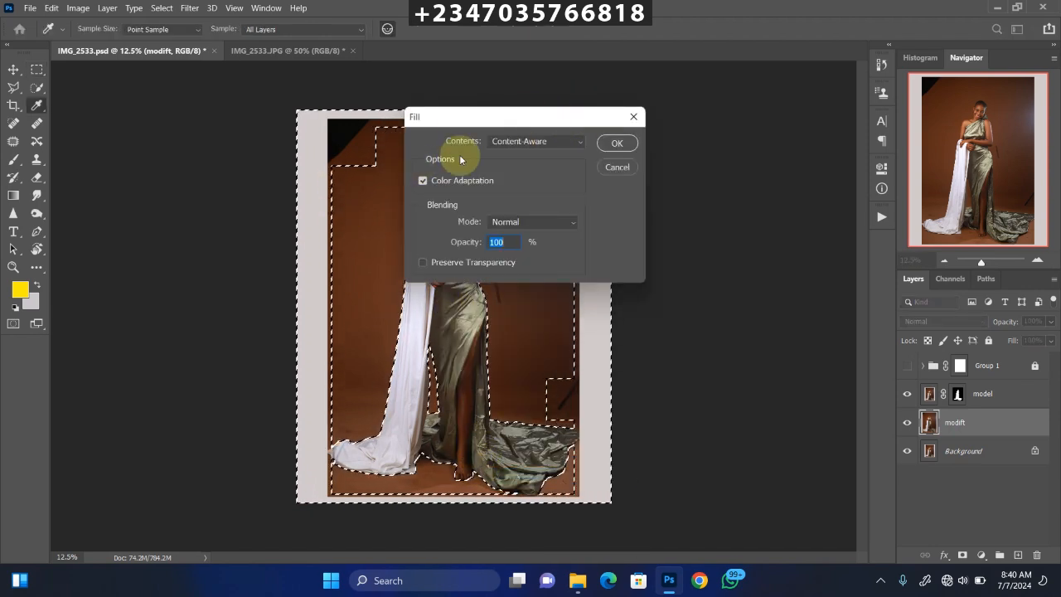
left_click(520, 143)
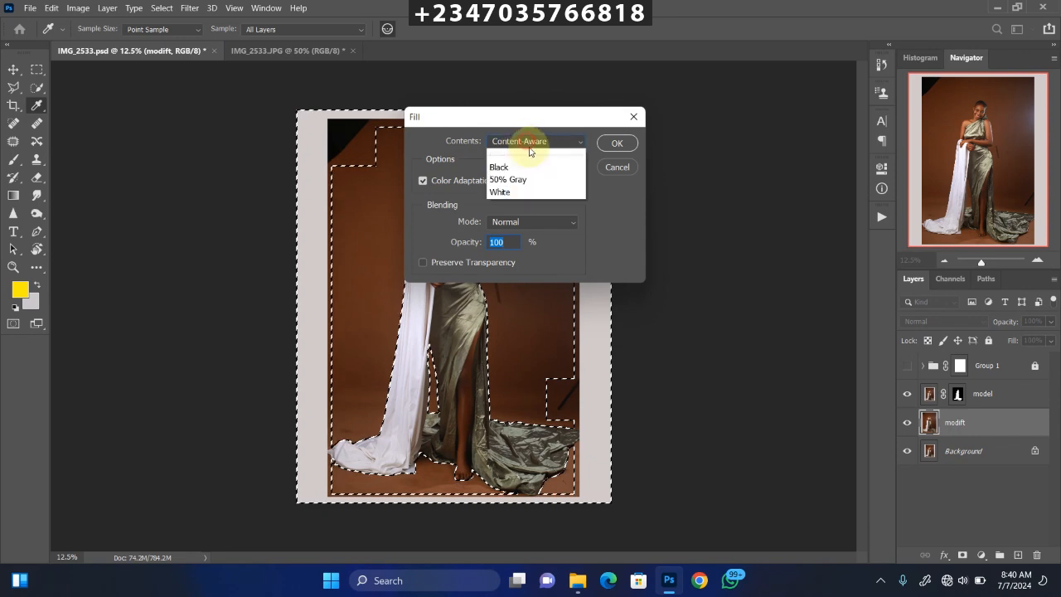
left_click(531, 204)
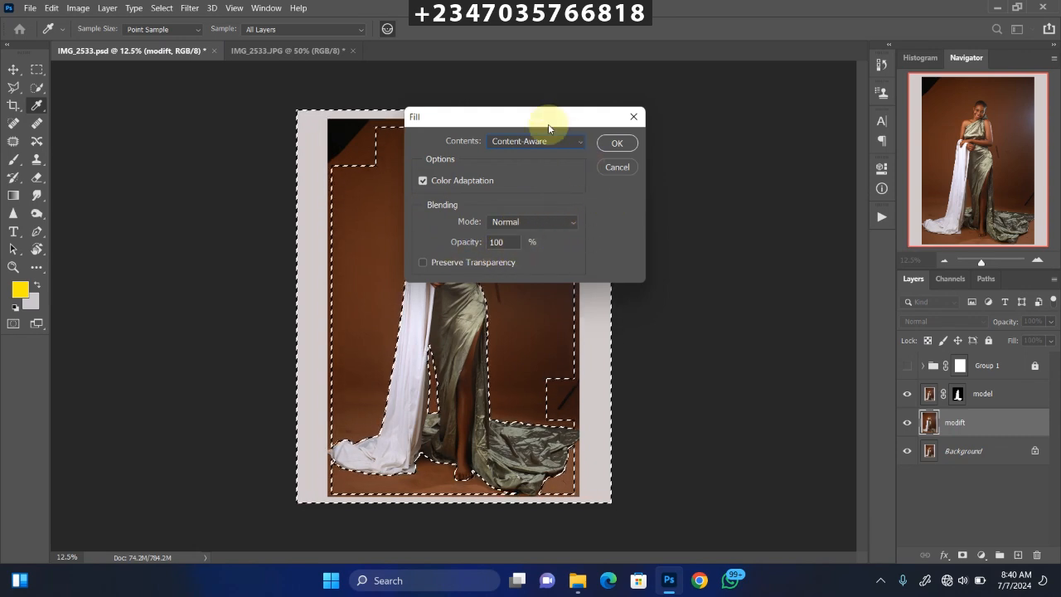
left_click(618, 147)
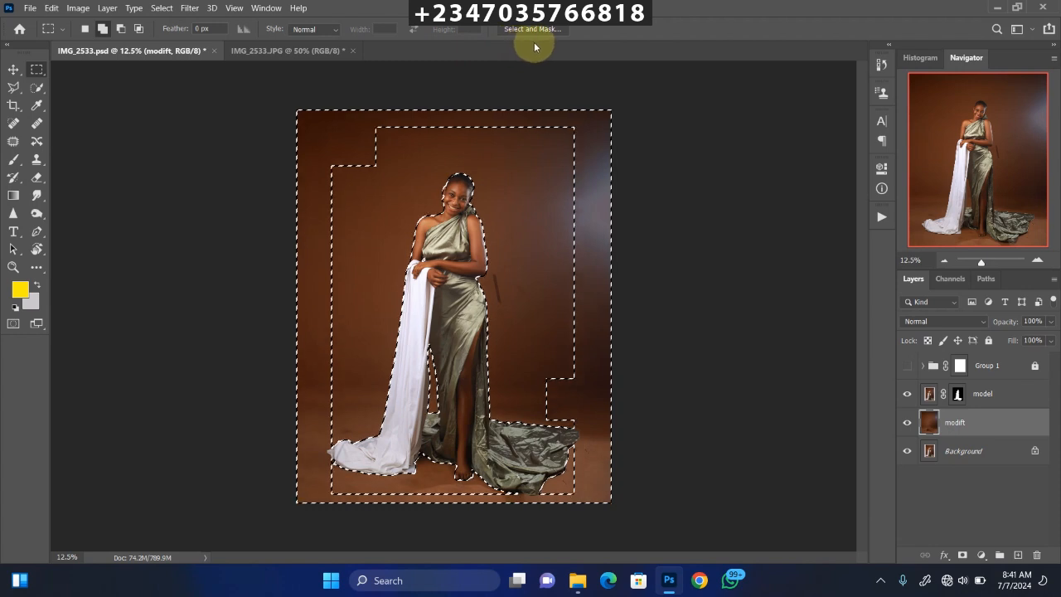
key("d")
key("ctrl+d")
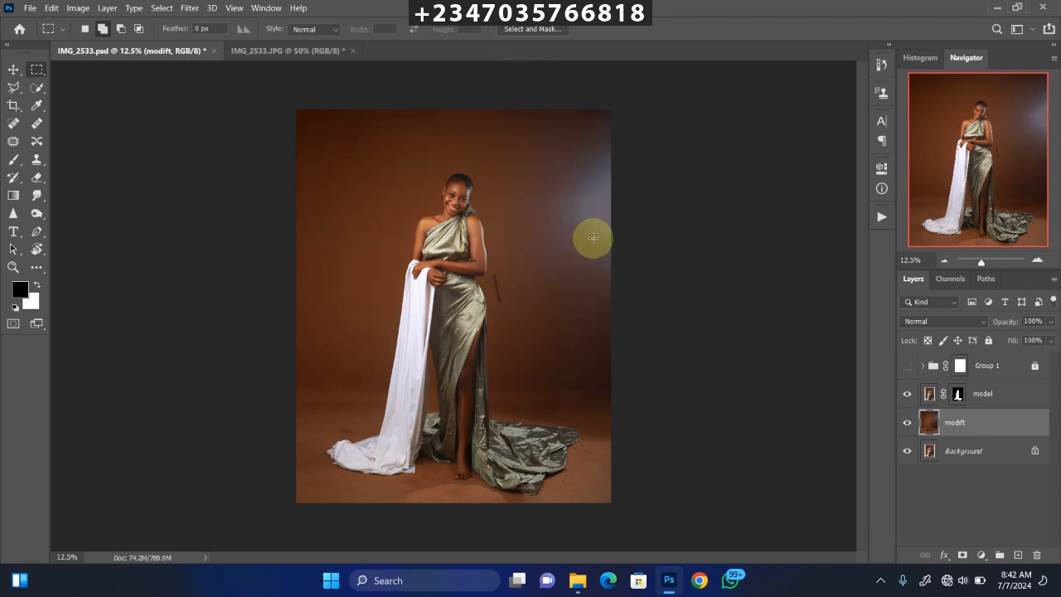
Patch the bright glare at the backdrop's upper right edge with clean backdrop from beside the woman's left side in the image, then deselect
left_click(13, 142)
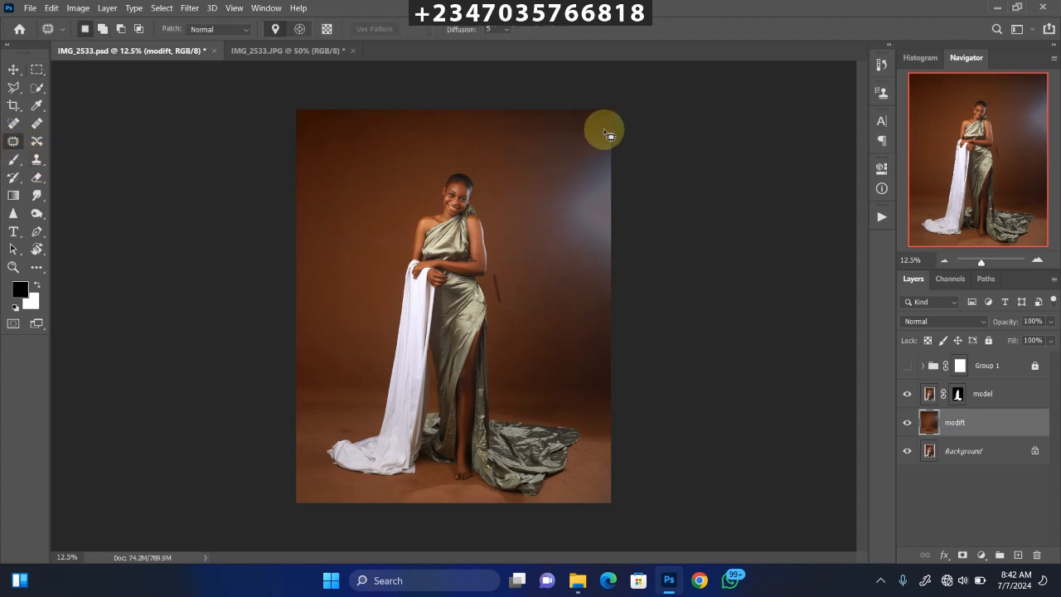
mouse_move(603, 130)
left_mouse_down()
mouse_move(557, 209)
mouse_move(586, 267)
mouse_move(659, 257)
mouse_move(685, 137)
left_mouse_up()
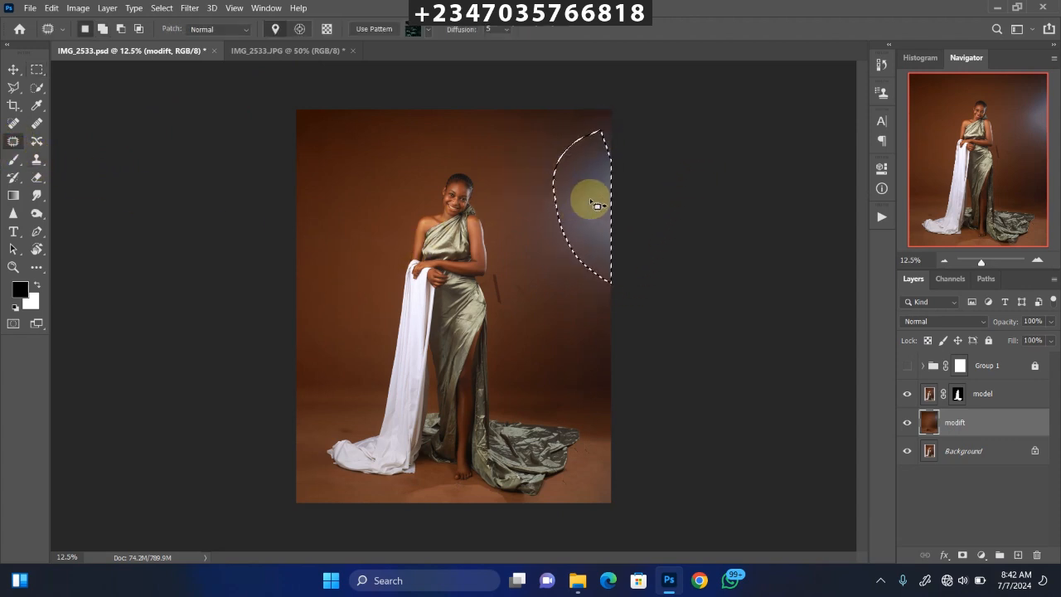
mouse_move(597, 202)
left_mouse_down()
mouse_move(409, 233)
mouse_move(362, 220)
mouse_move(332, 238)
left_mouse_up()
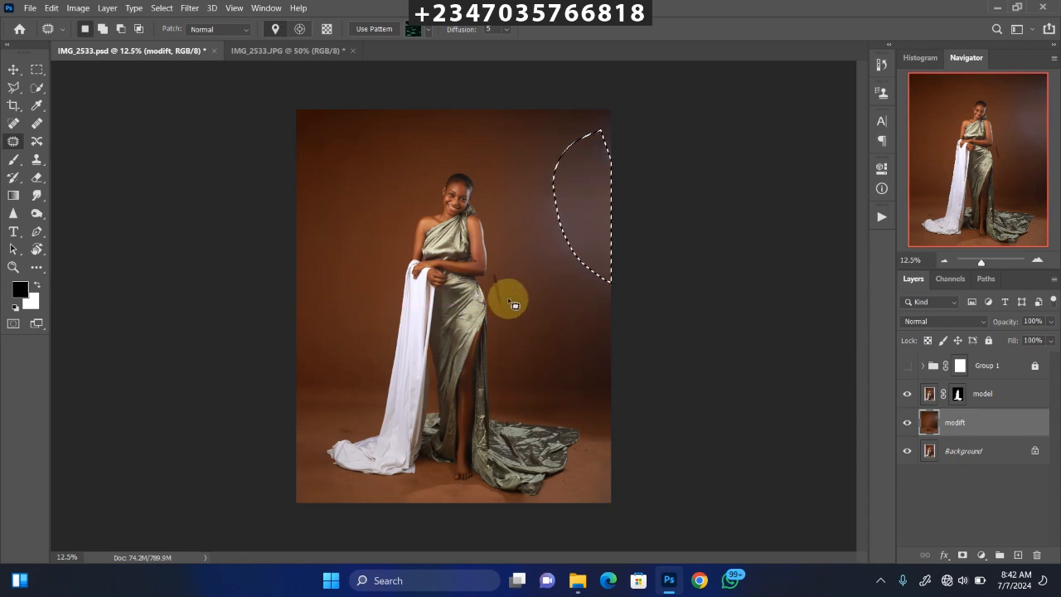
key("ctrl+d")
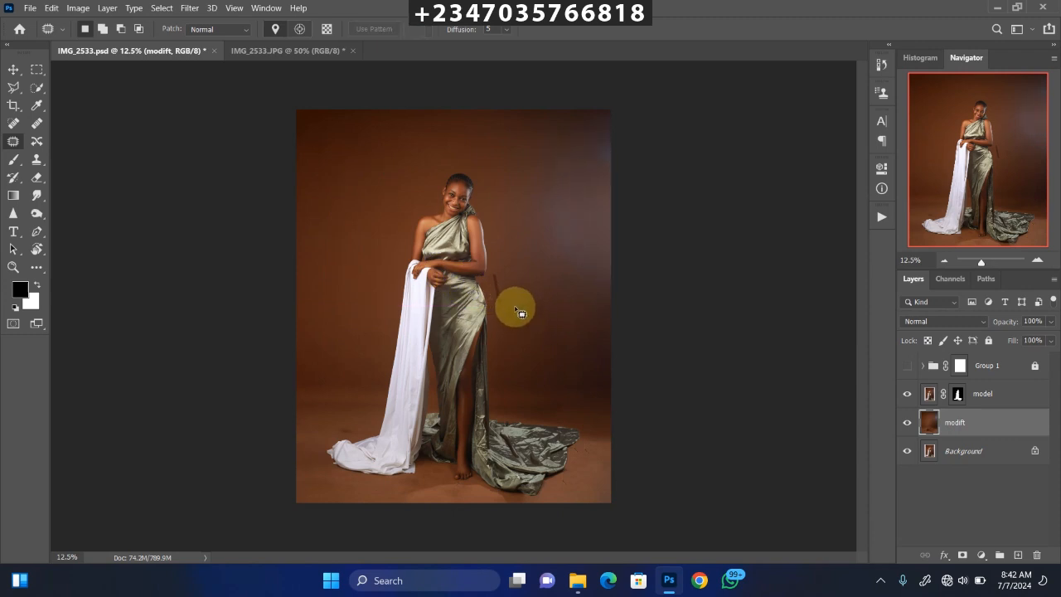
Patch out the dark mark beside the woman's hip and the small floor blemish above the white fabric, leaving nothing selected
mouse_move(492, 267)
left_mouse_down()
mouse_move(487, 291)
mouse_move(513, 306)
mouse_move(508, 276)
mouse_move(524, 311)
mouse_move(512, 278)
mouse_move(572, 323)
left_mouse_up()
key("ctrl+z")
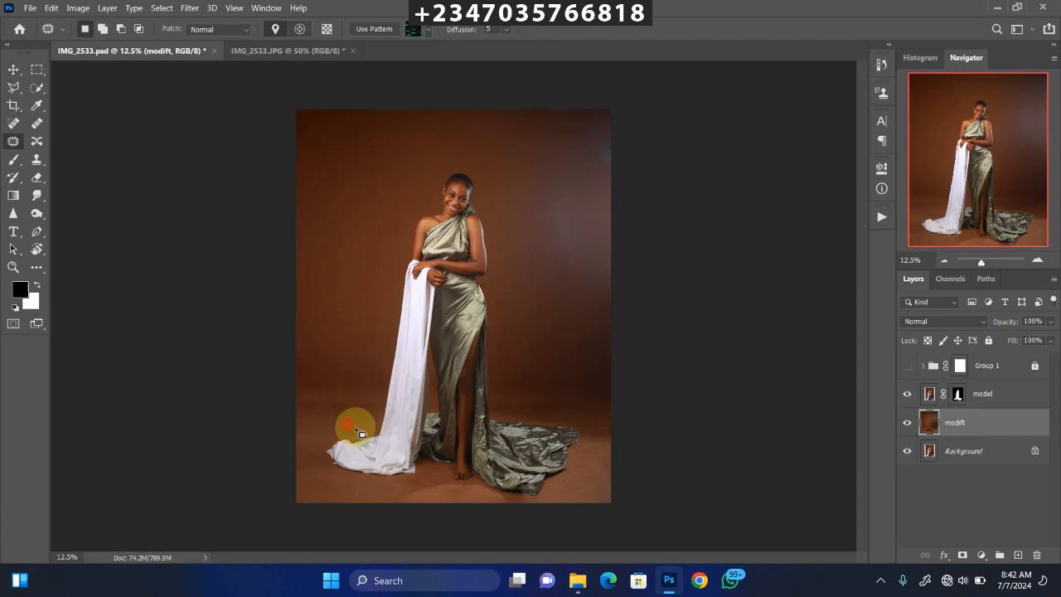
left_click_drag(355, 427, 339, 426)
key("ctrl+d")
Duplicate the modift layer and rename the copy "smoothen"
key("ctrl+j")
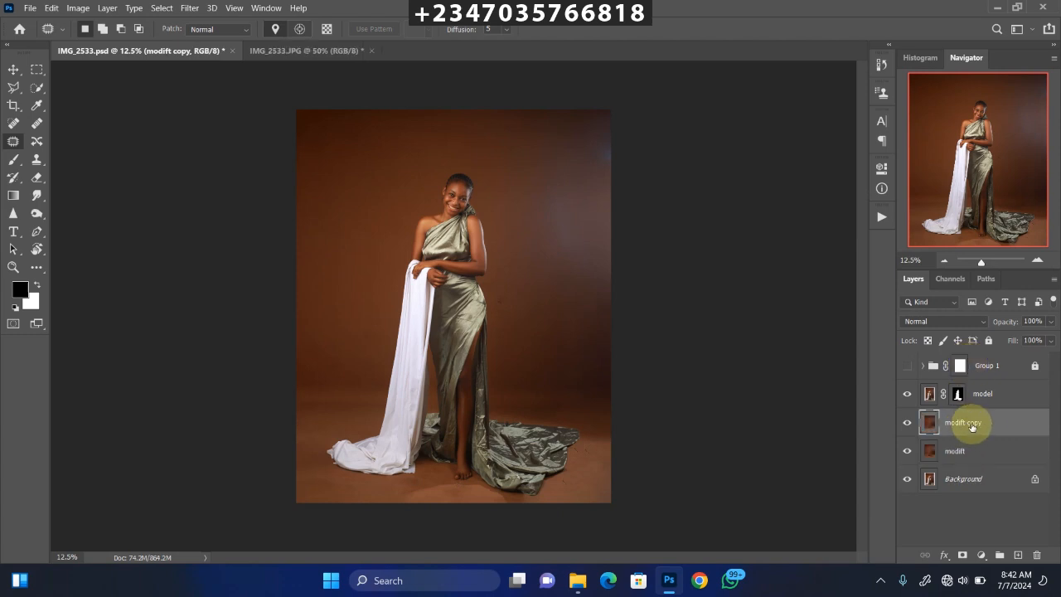
double_click(963, 424)
type("smoothen")
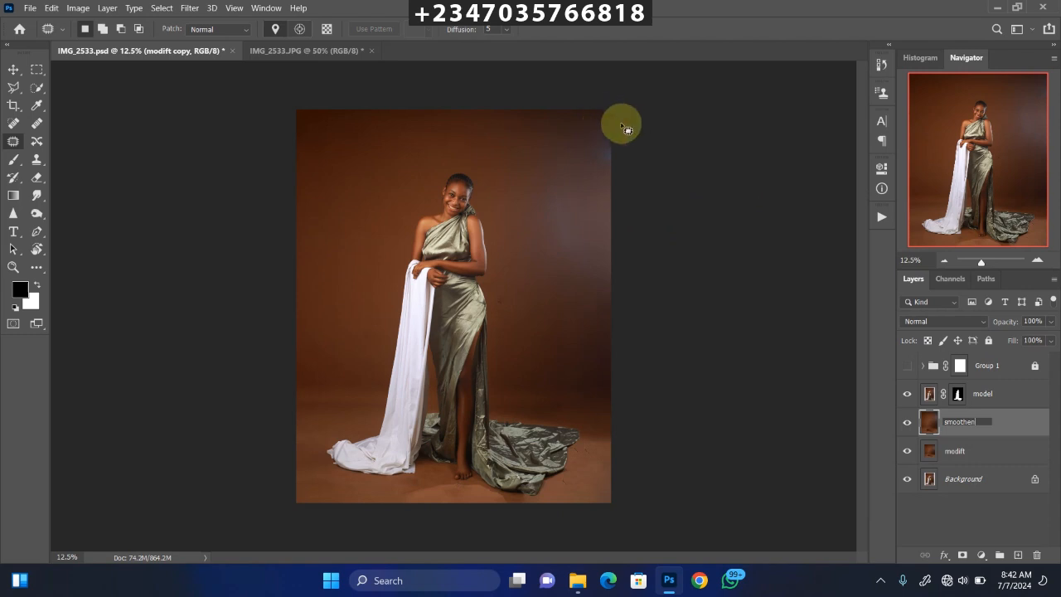
key("Return")
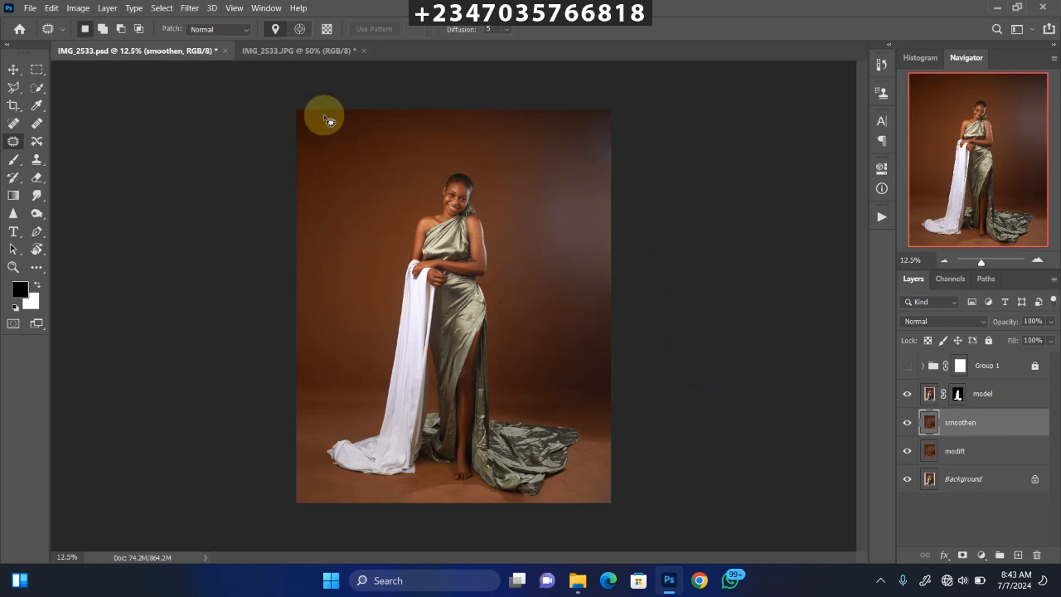
Apply a Gaussian Blur with a radius of 100 pixels to the smoothen layer
left_click(189, 8)
mouse_move(251, 155)
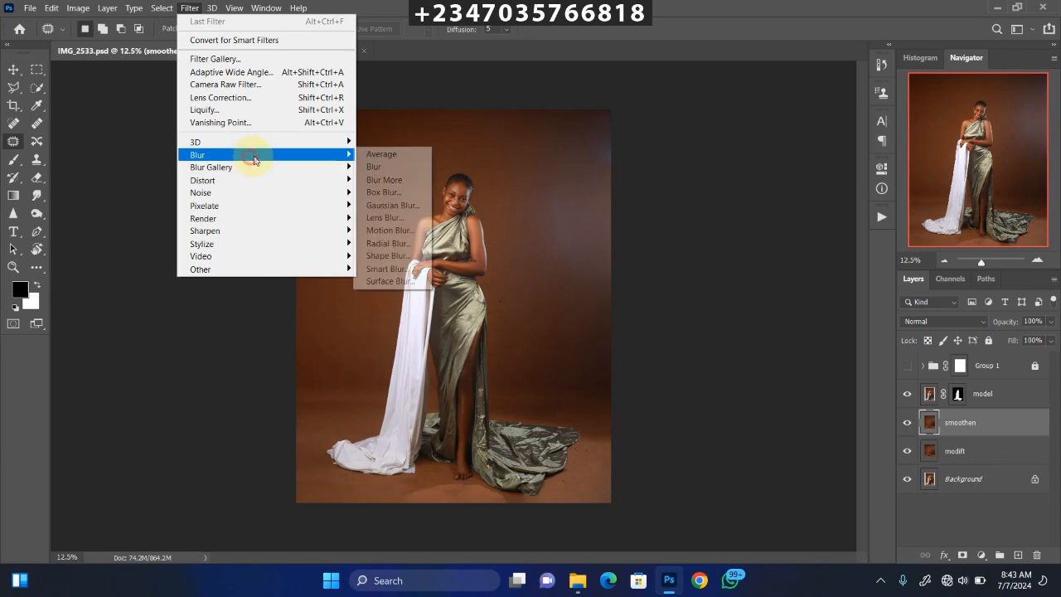
left_click(393, 205)
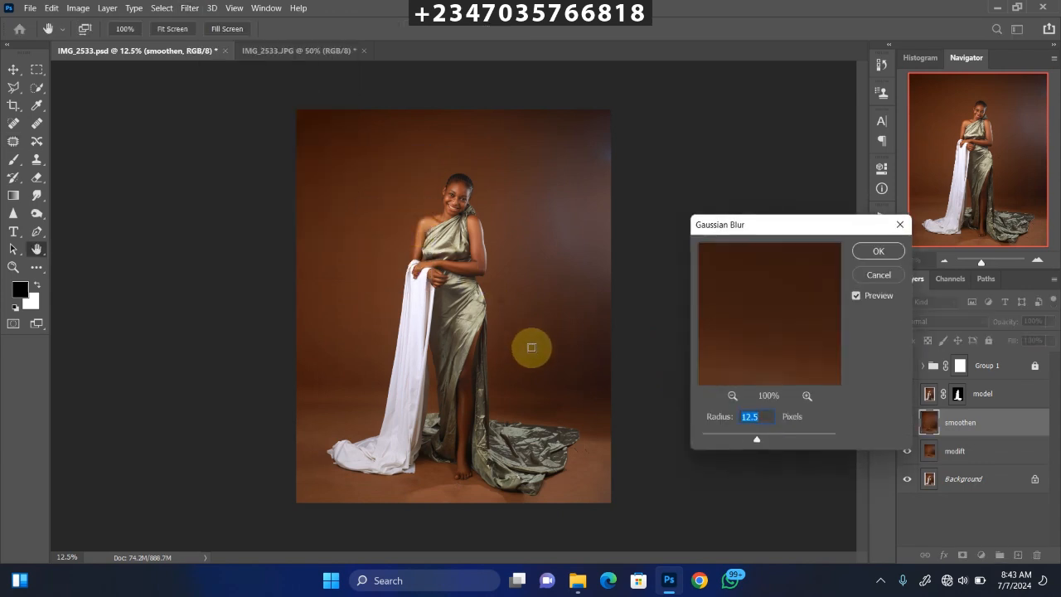
type("100")
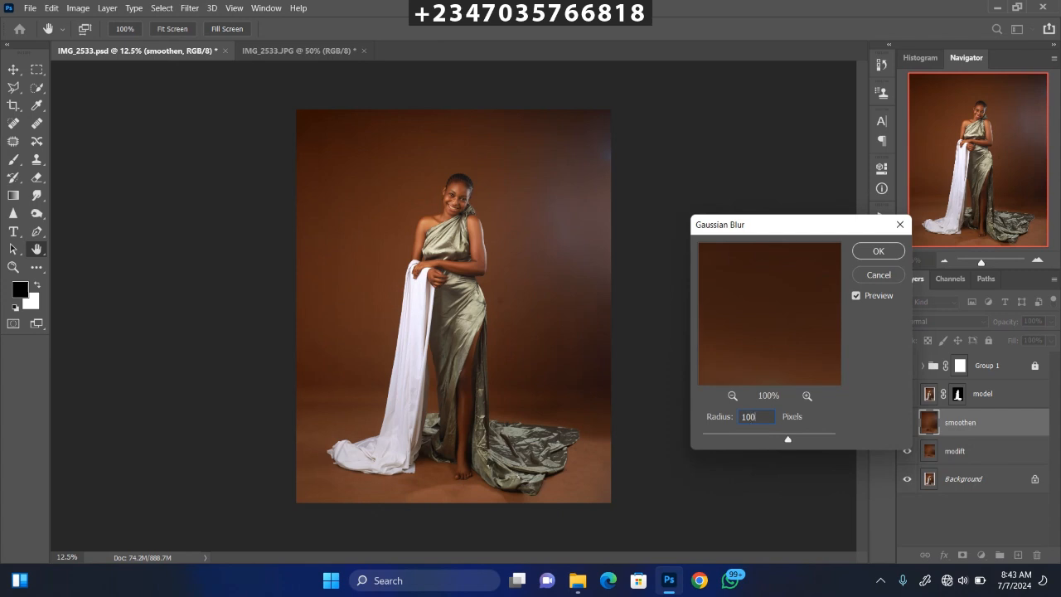
key("Return")
key("j")
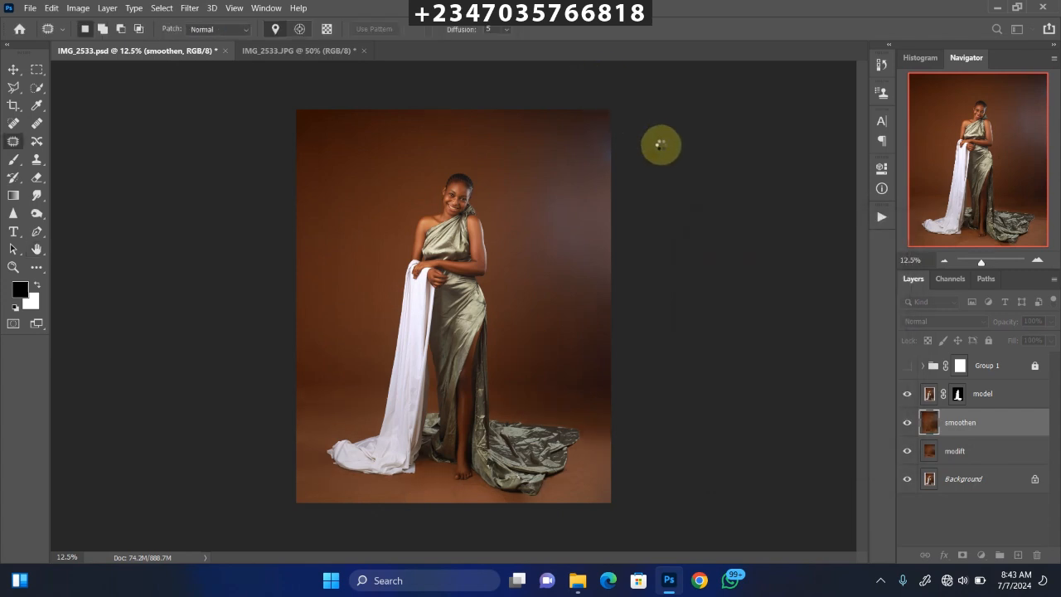
Examine the blurred backdrop up close around the dress, feet and floor to judge the smoothing
key("ctrl+plus")
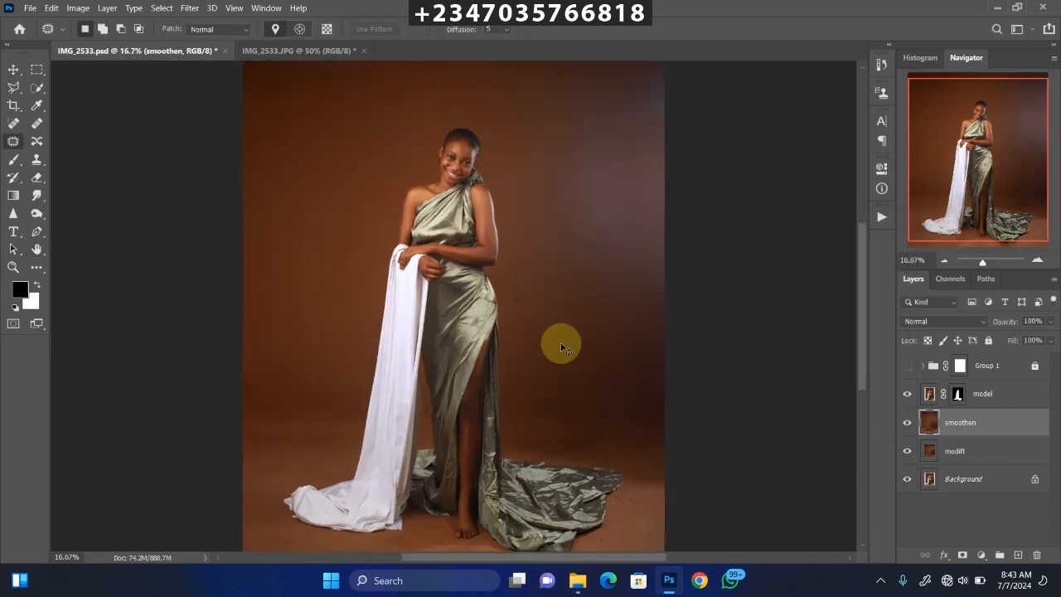
key("ctrl+plus")
key("ctrl+plus")
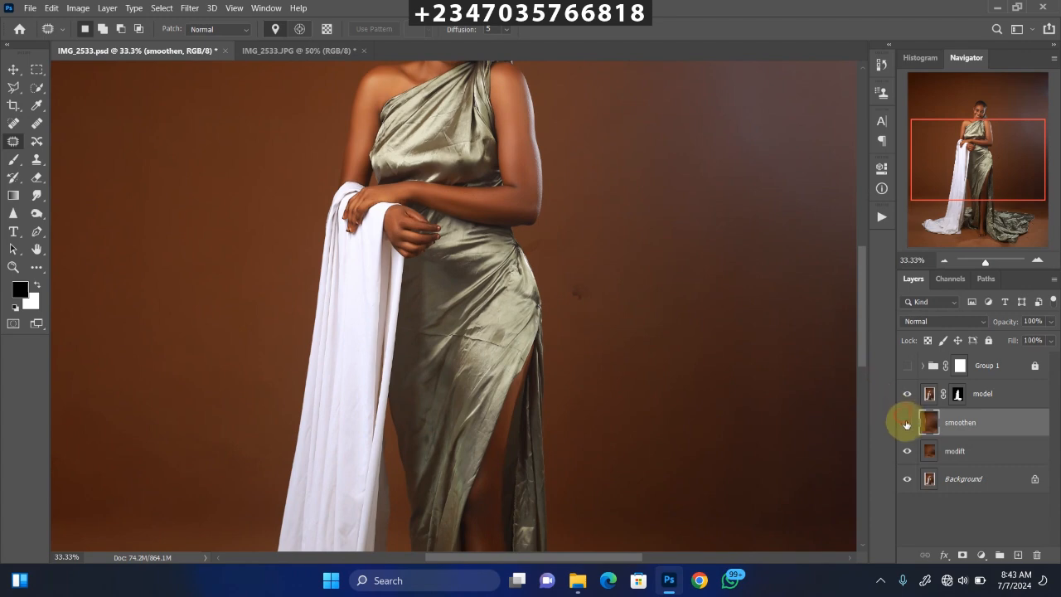
key("ctrl+minus")
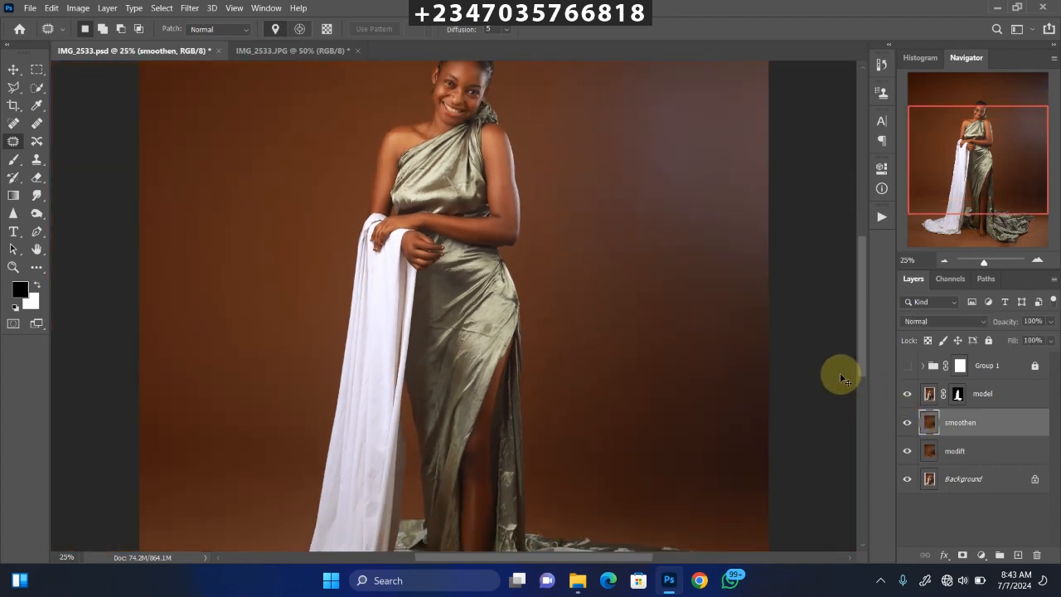
key("ctrl+minus")
key("ctrl+minus")
key("ctrl+plus")
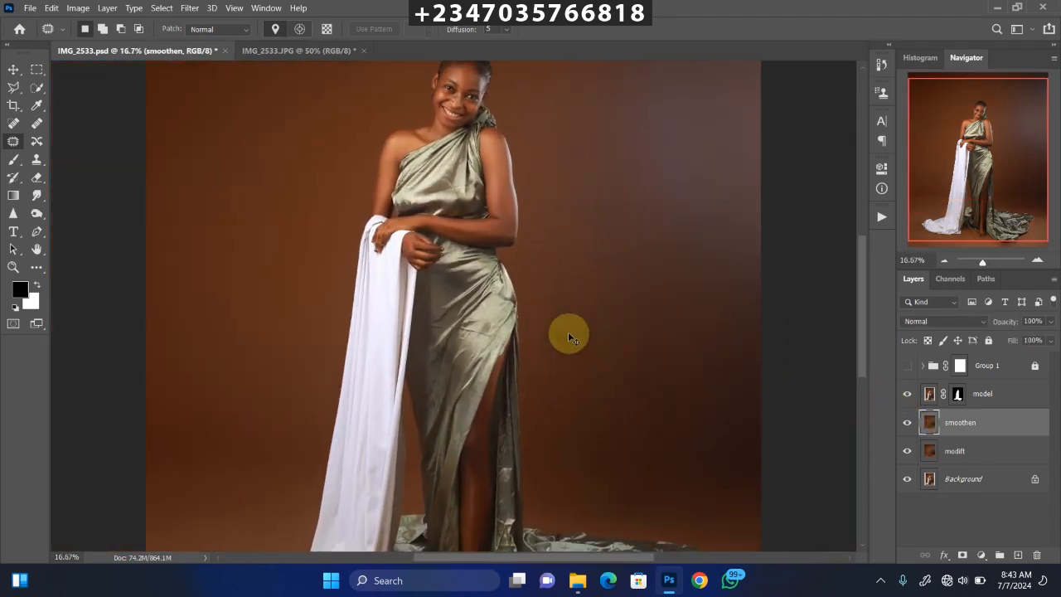
key("ctrl+plus")
key("ctrl+plus")
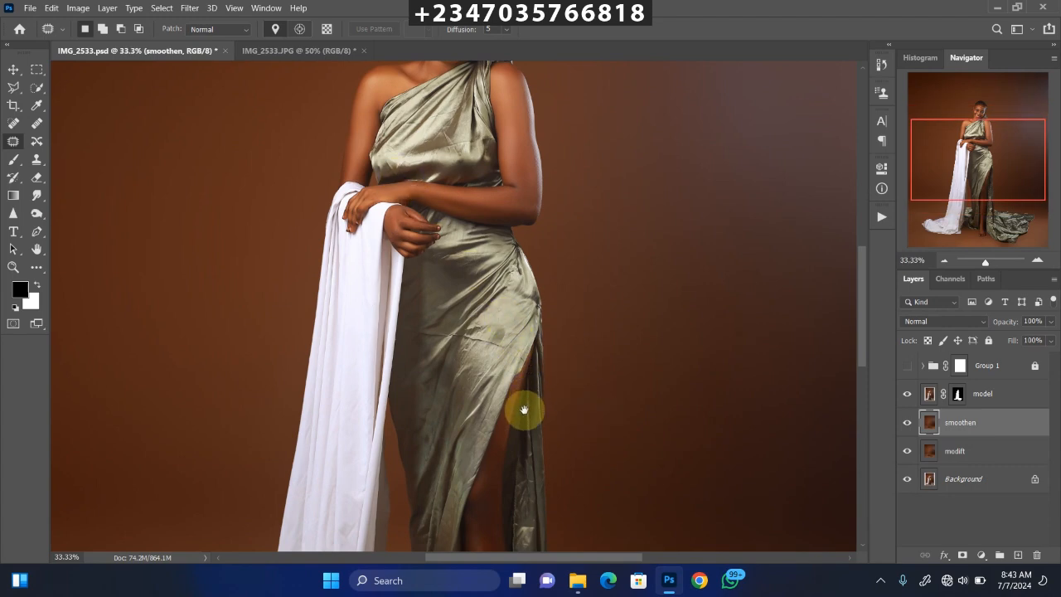
left_click_drag(525, 407, 531, 165)
scroll(533, 267, "down", 4)
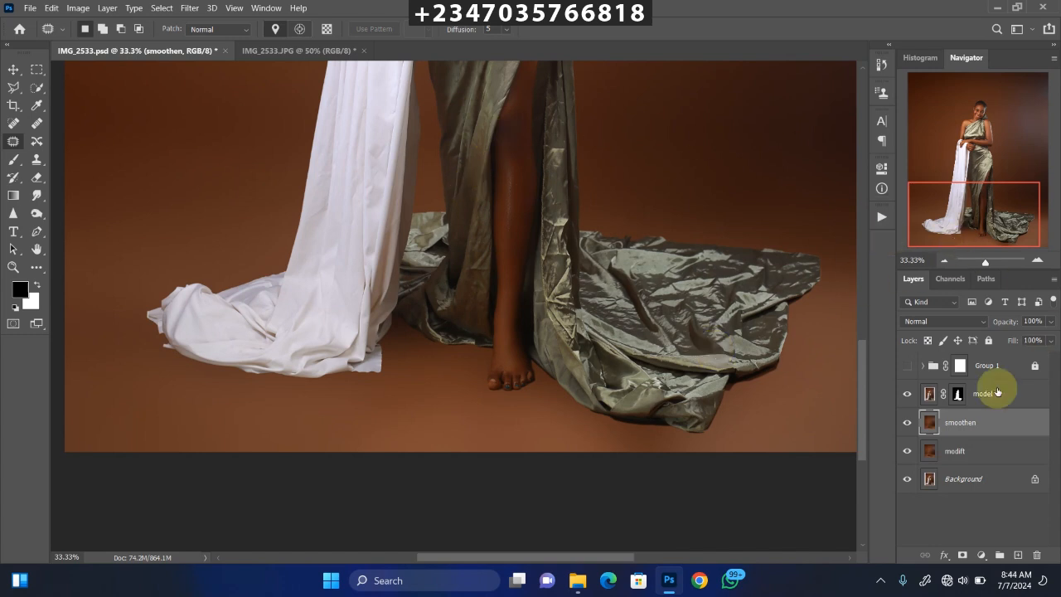
Add a white layer mask to the smoothen layer and set the Brush tool's foreground colour to black (000000)
left_click(962, 555)
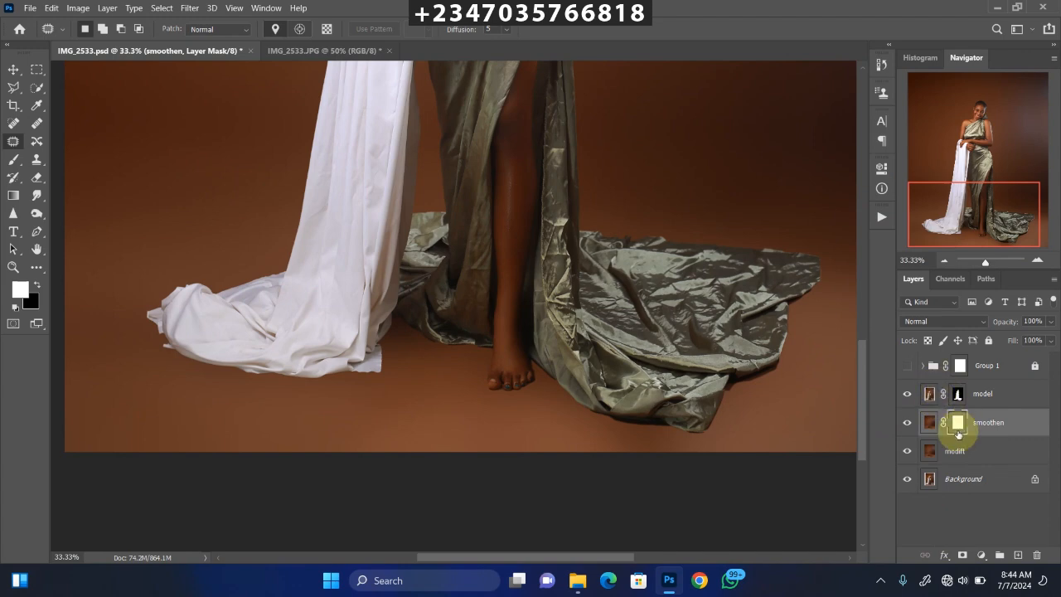
left_click(14, 159)
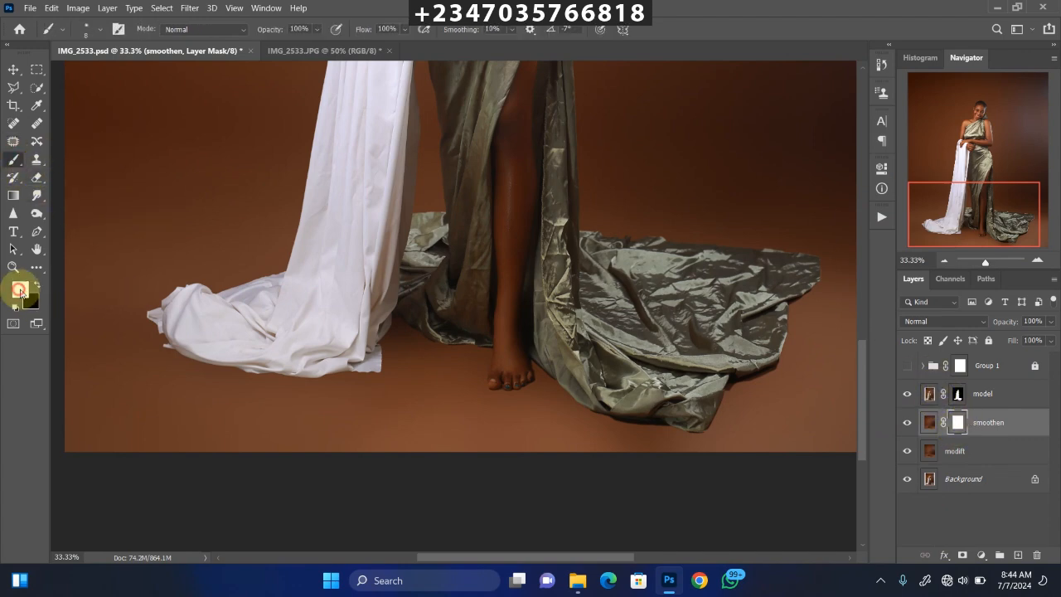
left_click(19, 289)
left_click(695, 350)
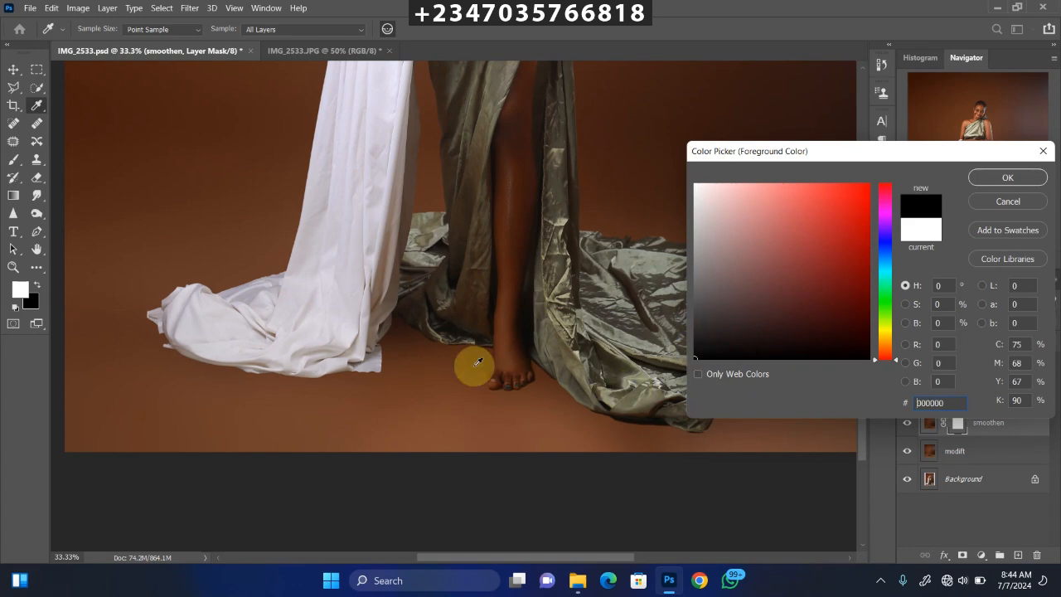
key("Return")
Mask out the blur on the smoothen layer along the floor around the dress, foot and white fabric, using a soft 400-pixel brush
key("bracketright")
key("bracketright")
key("bracketright")
key("bracketright")
key("bracketright")
key("bracketright")
key("bracketright")
key("bracketright")
key("bracketright")
key("bracketright")
key("bracketright")
key("bracketright")
key("bracketright")
key("bracketright")
key("bracketright")
key("bracketright")
key("bracketright")
key("bracketright")
key("bracketright")
key("bracketright")
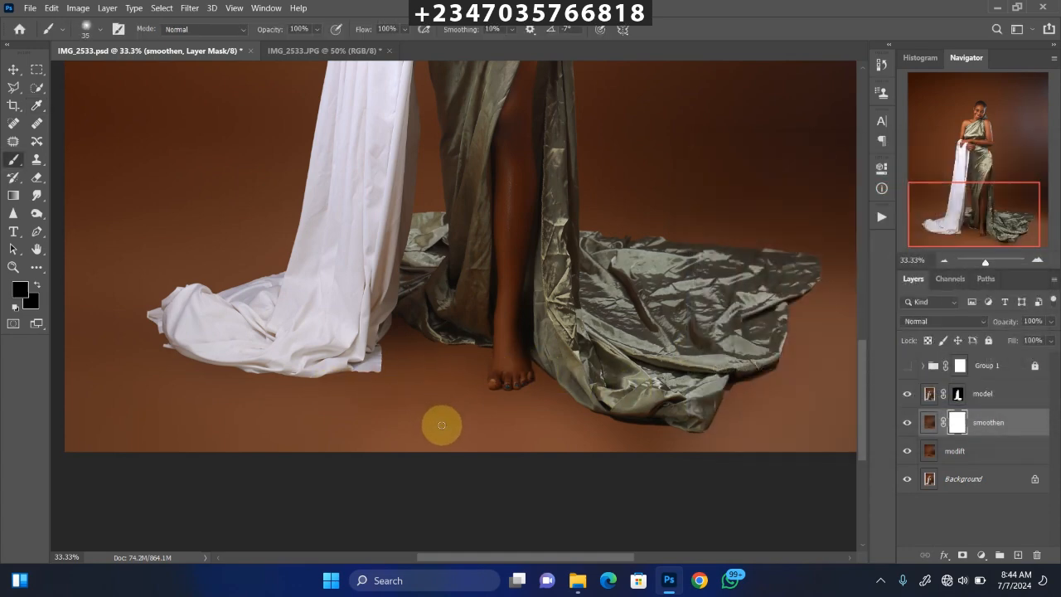
key("bracketleft")
key("bracketleft")
key("bracketleft")
key("bracketleft")
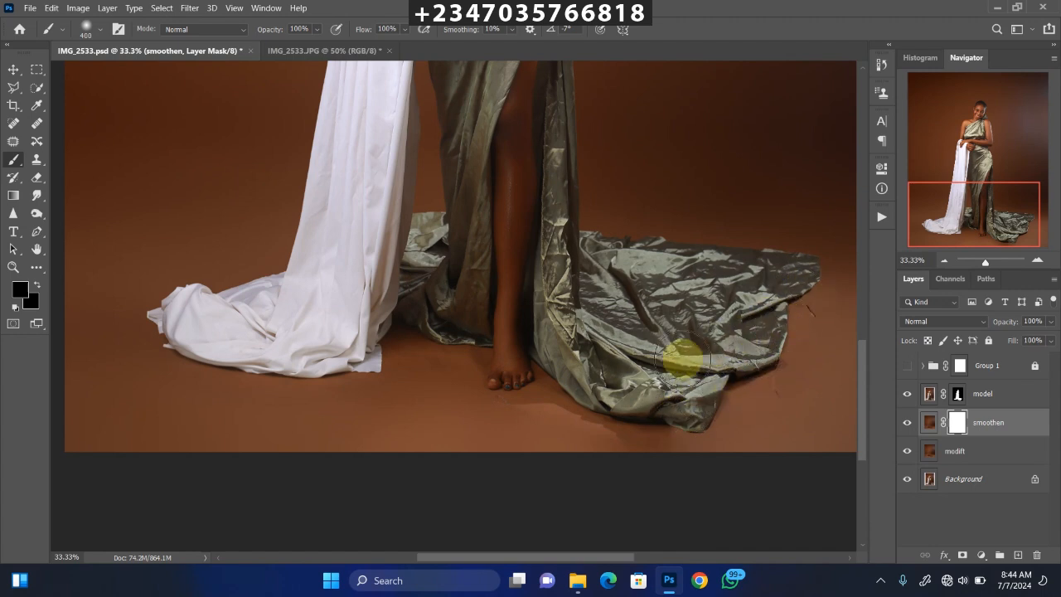
left_click_drag(315, 358, 232, 337)
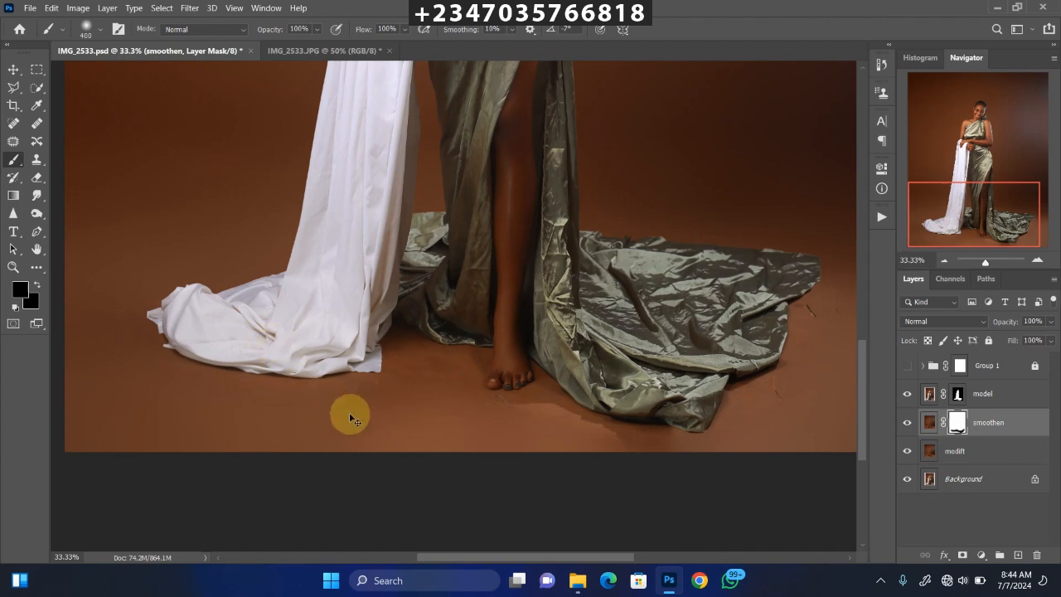
key("ctrl+0")
key("ctrl+minus")
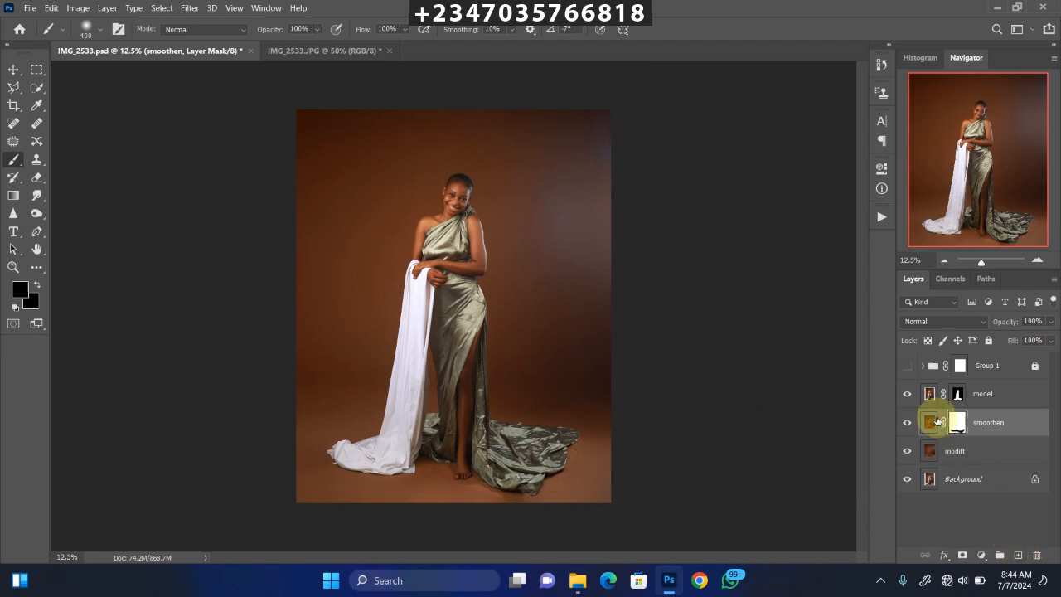
Create an empty layer directly above the smoothen layer and name it "gradient"
left_click(1017, 554)
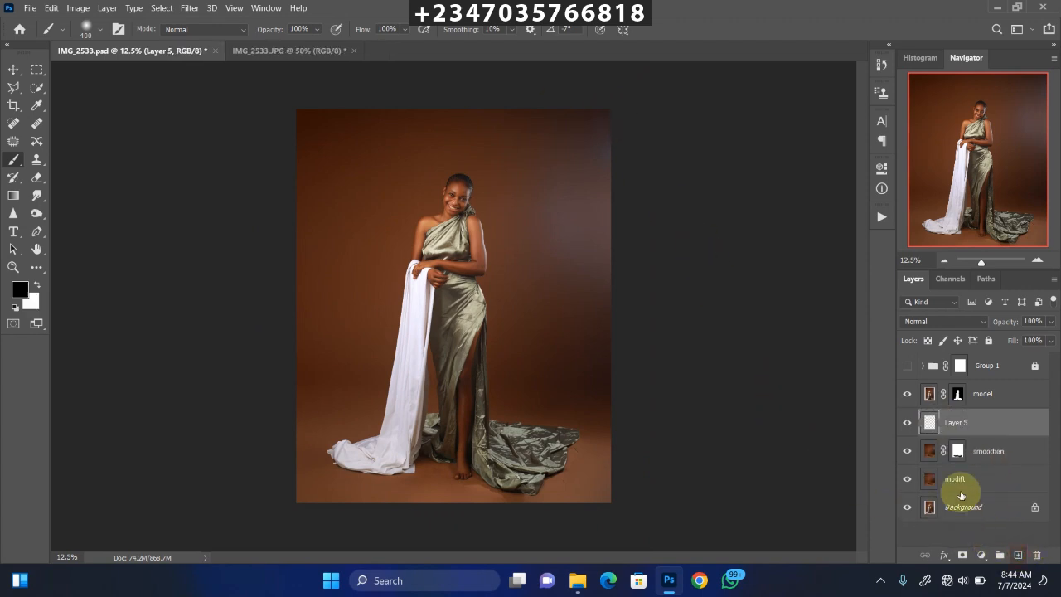
double_click(953, 424)
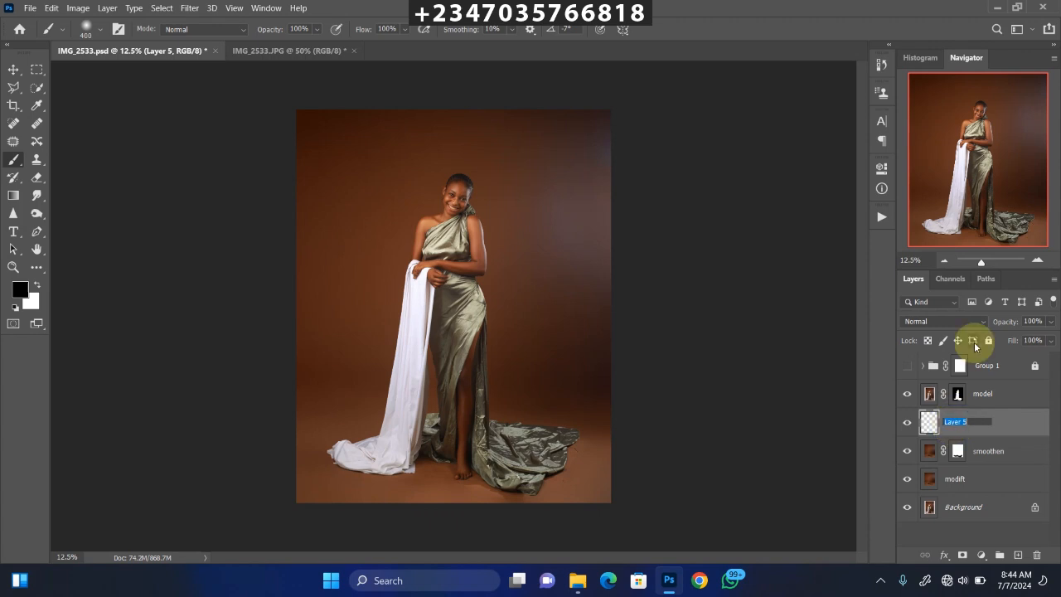
type("gradient")
key("Return")
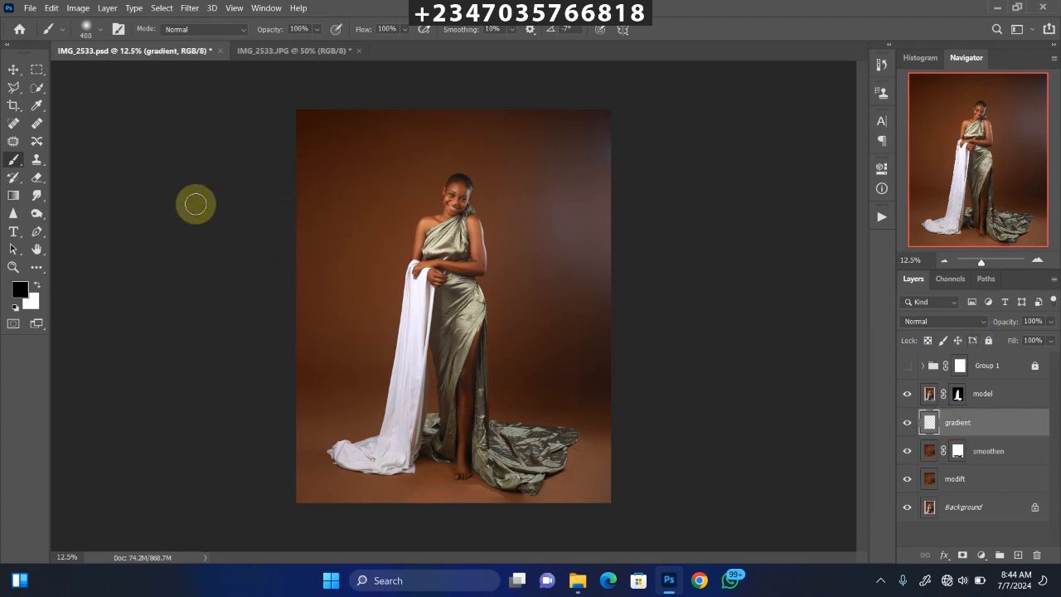
Set the foreground colour for the Gradient tool to brown 61311b, sampled from the backdrop beside the model
left_click(13, 196)
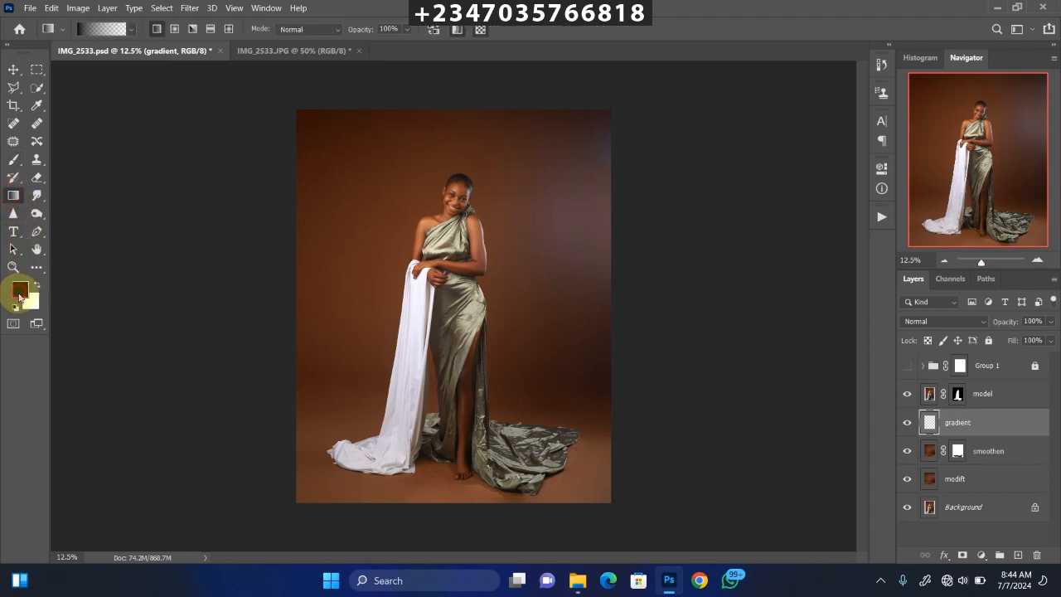
left_click(19, 290)
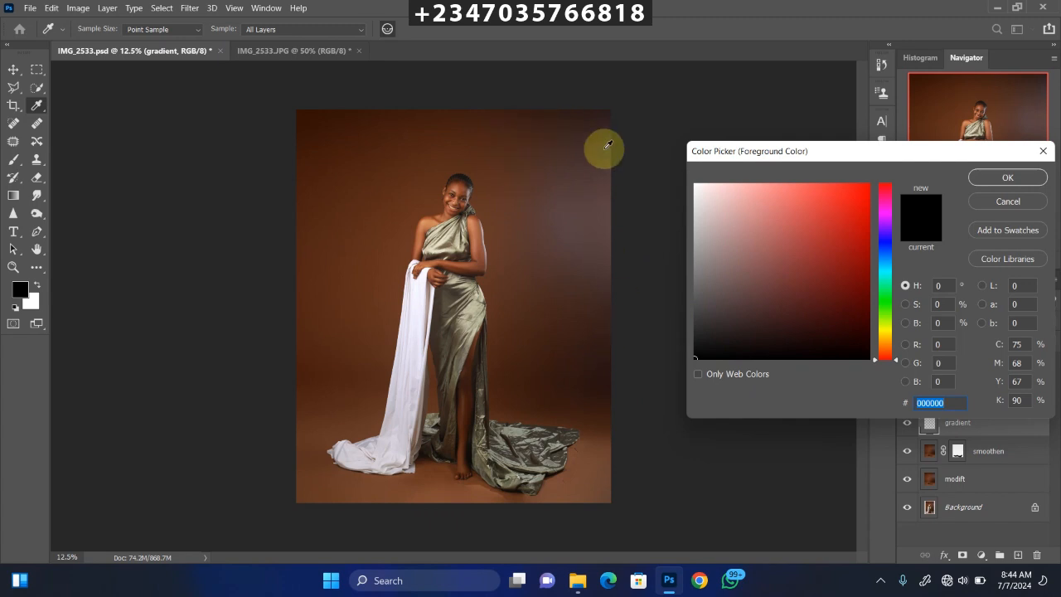
left_click(365, 270)
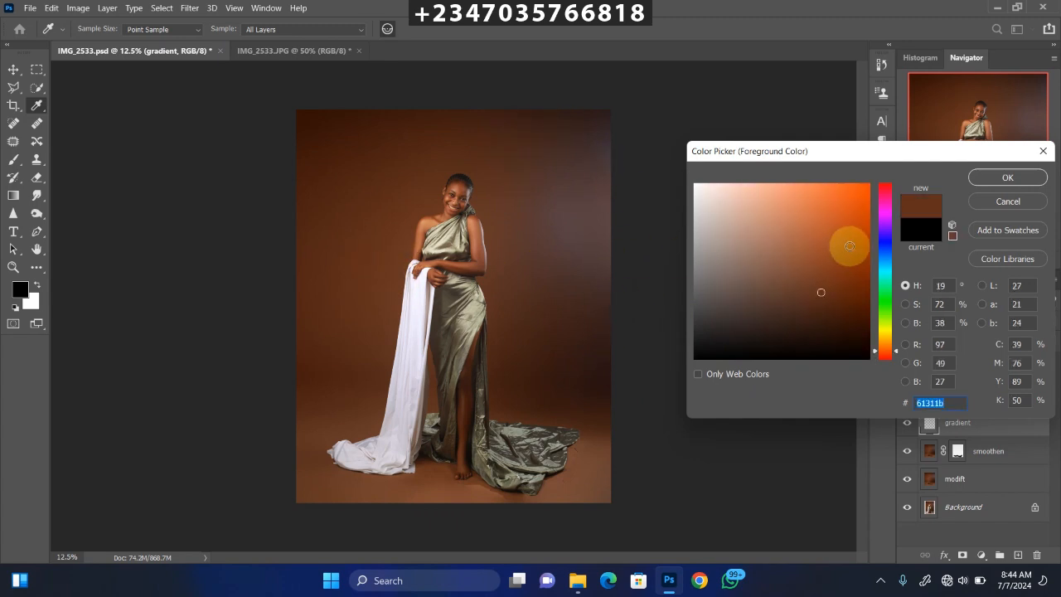
key("Return")
left_click(13, 194)
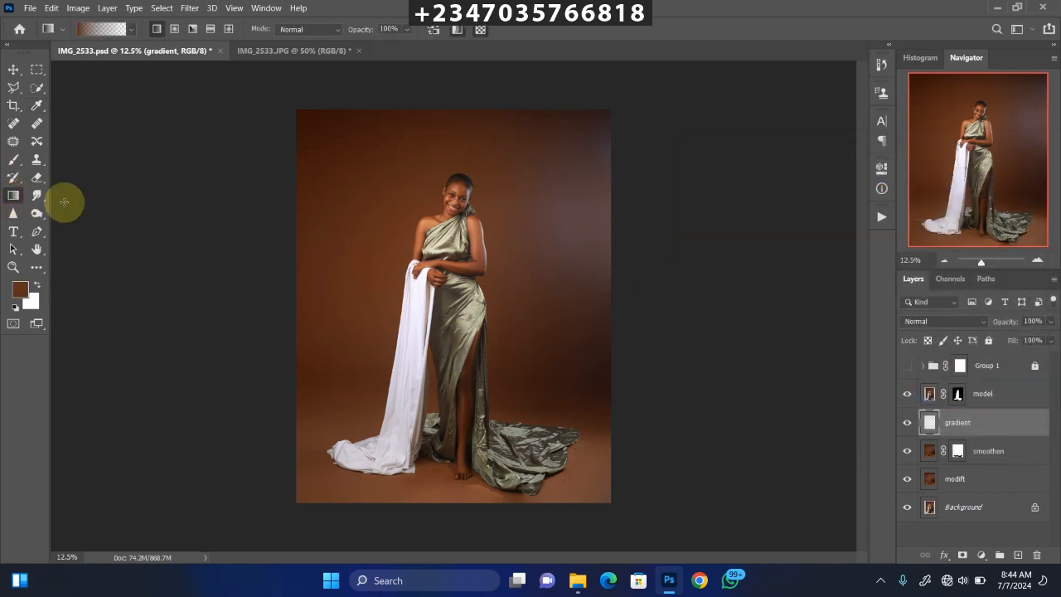
Apply a linear brown-to-transparent gradient on the gradient layer, fading from above the photo down towards the model's feet
left_click_drag(474, 114, 446, 486)
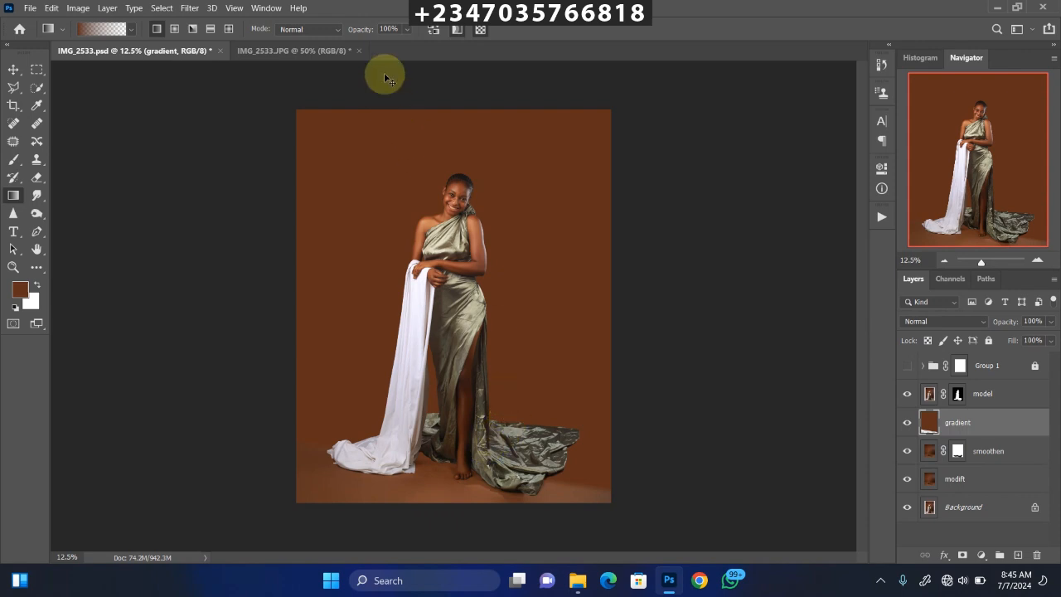
left_click_drag(461, 70, 443, 467)
key("ctrl+minus")
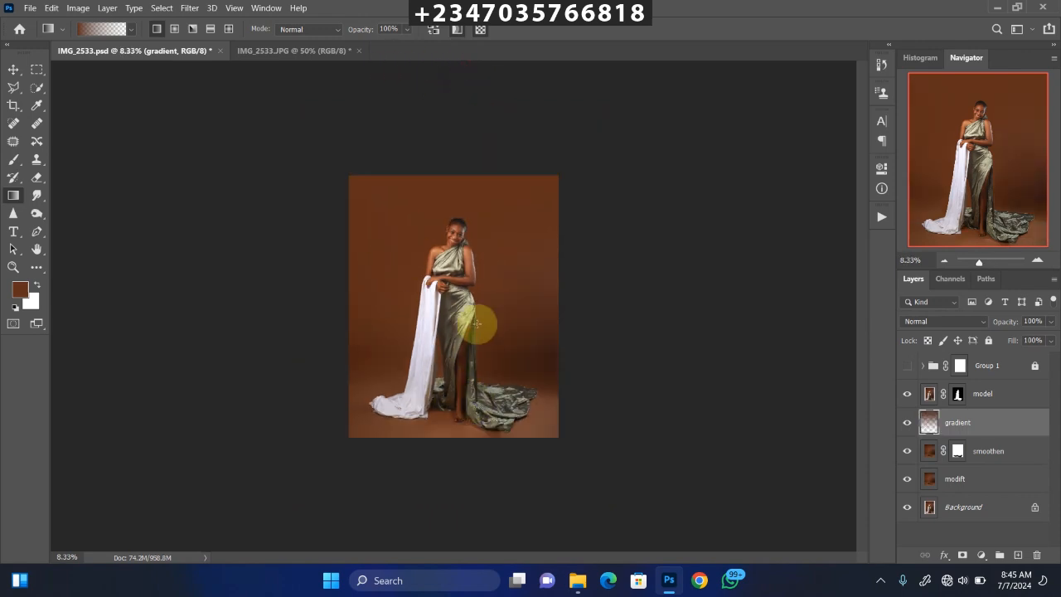
key("ctrl+plus")
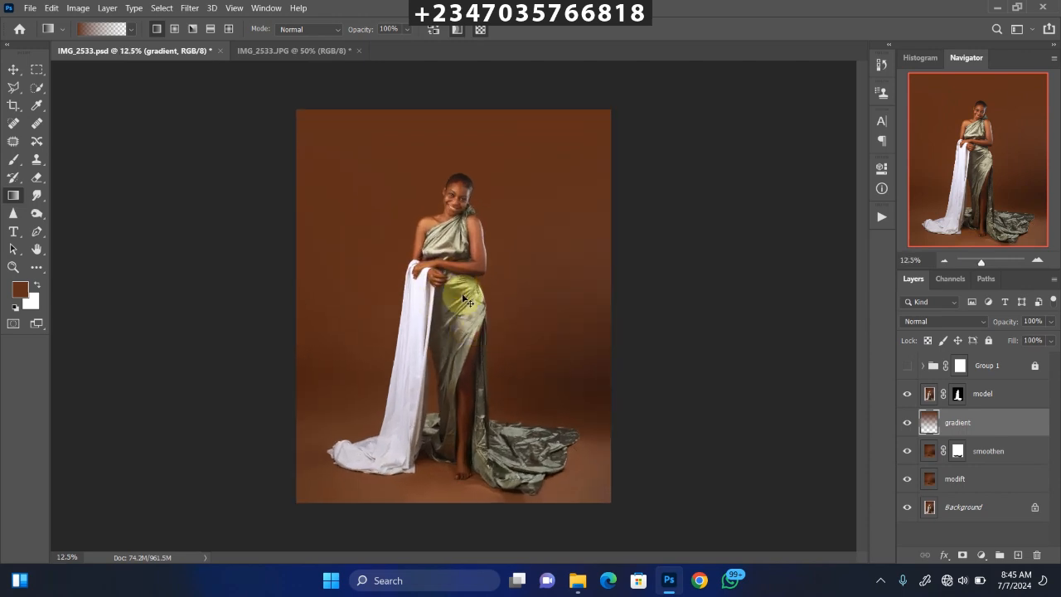
key("ctrl+minus")
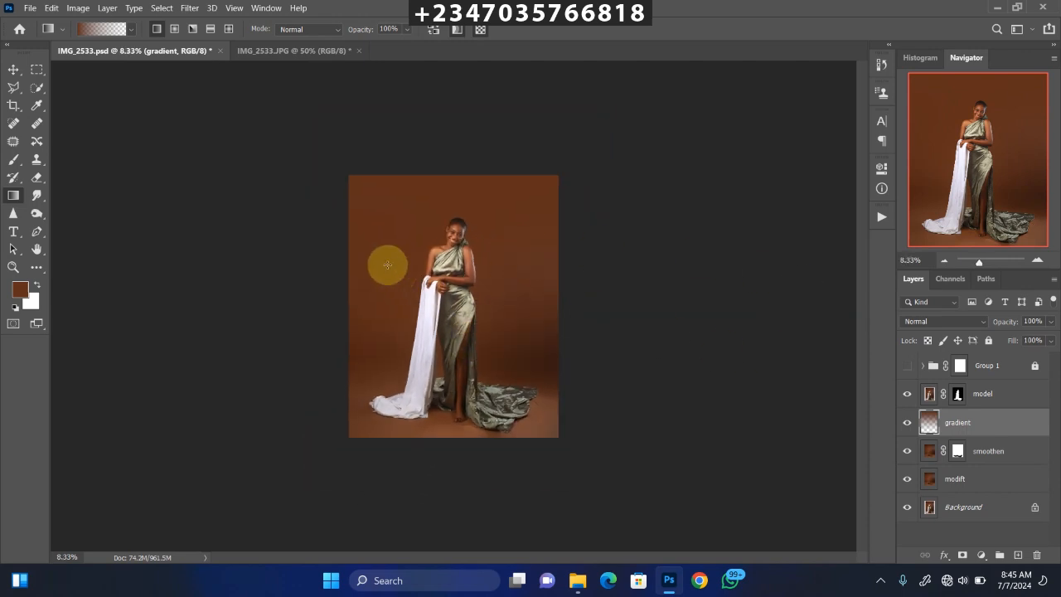
Lower the gradient layer's opacity to 68%
left_click(1051, 321)
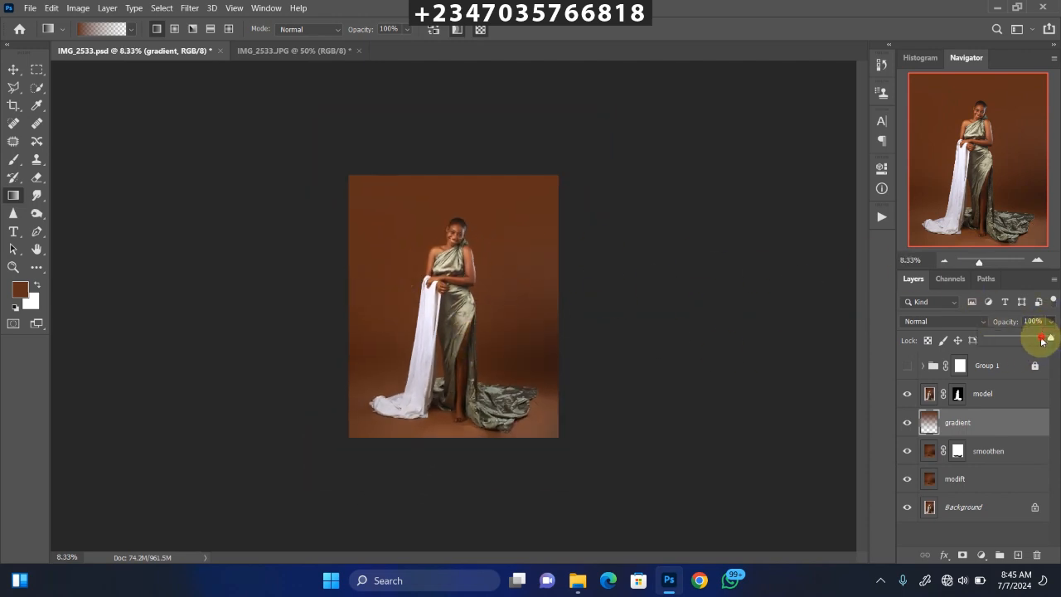
left_click(1030, 337)
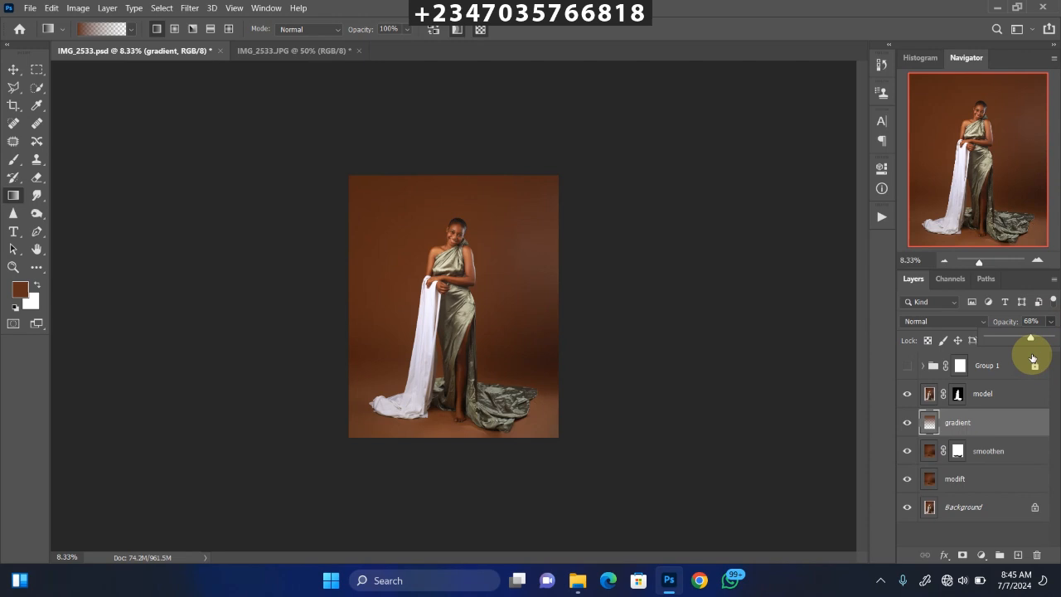
left_click(525, 209)
key("ctrl+minus")
key("ctrl+plus")
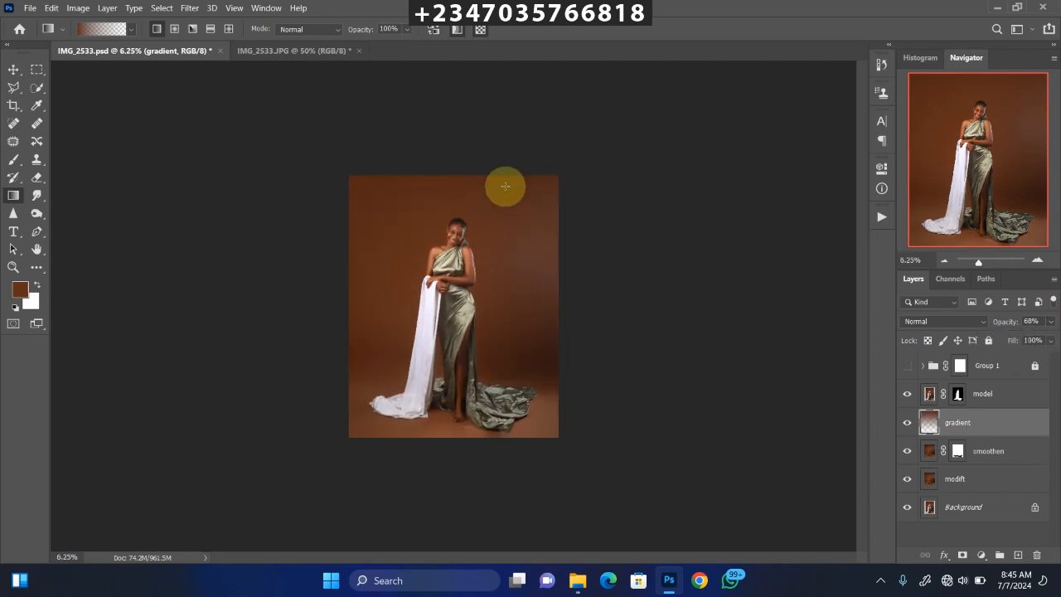
key("ctrl+plus")
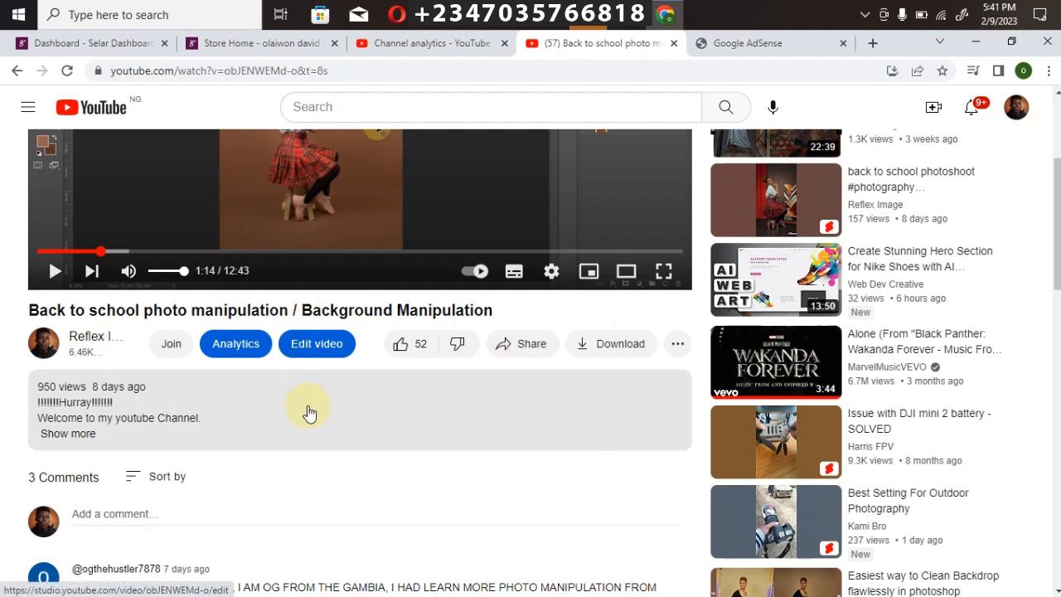
Expand the description of the YouTube video "Back to school photo manipulation / Background Manipulation" and examine its links
scroll(811, 297, "up", 1)
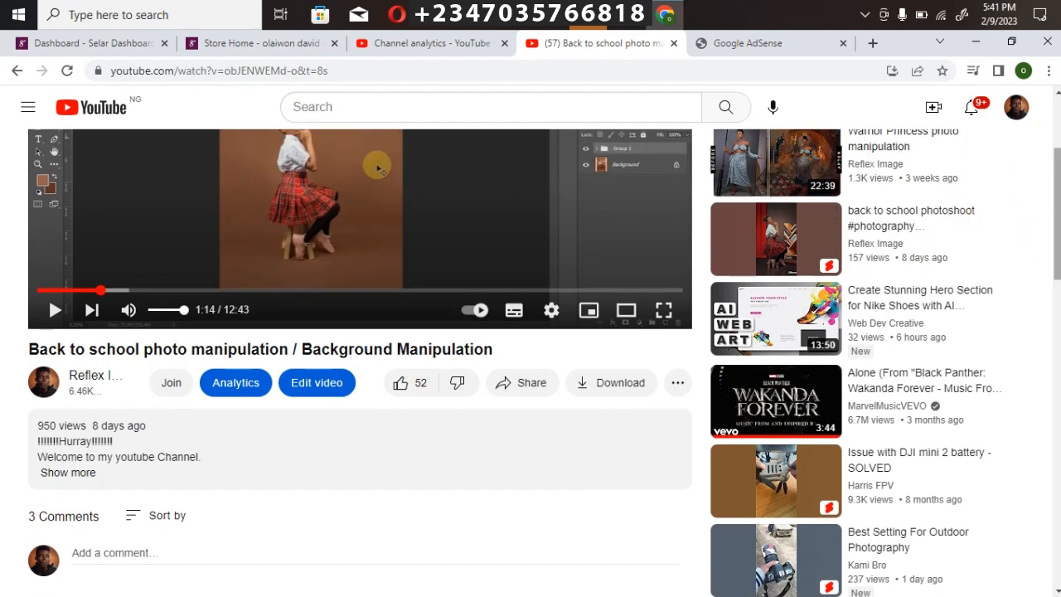
scroll(811, 297, "down", 2)
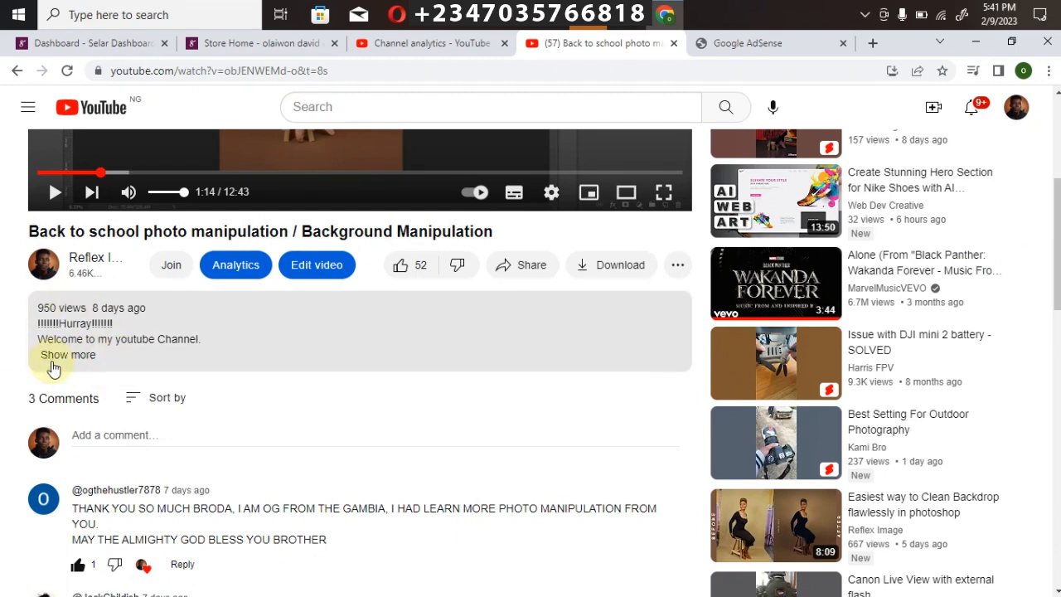
left_click(68, 362)
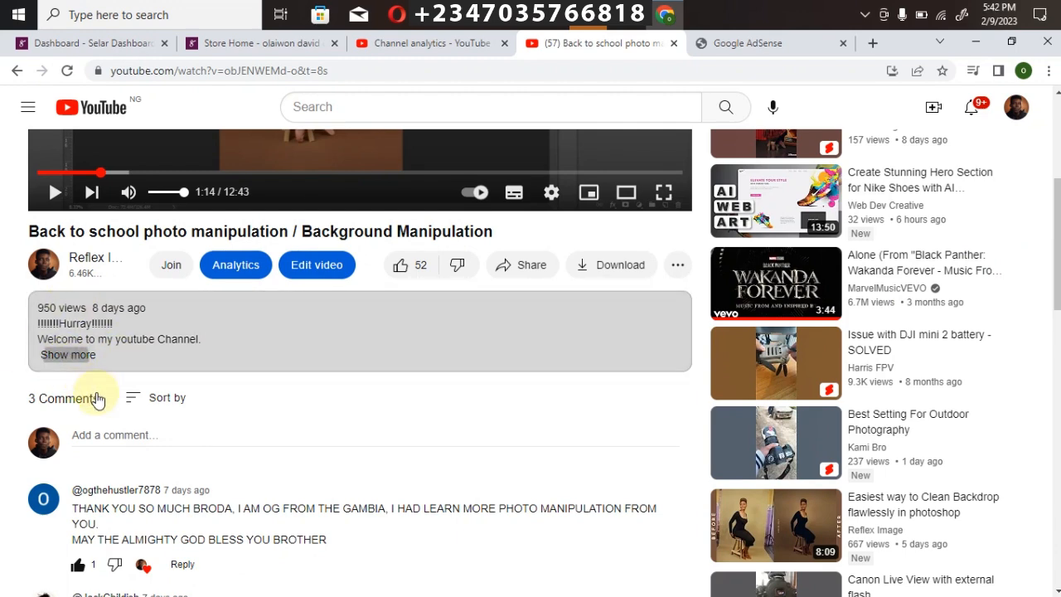
scroll(360, 363, "down", 3)
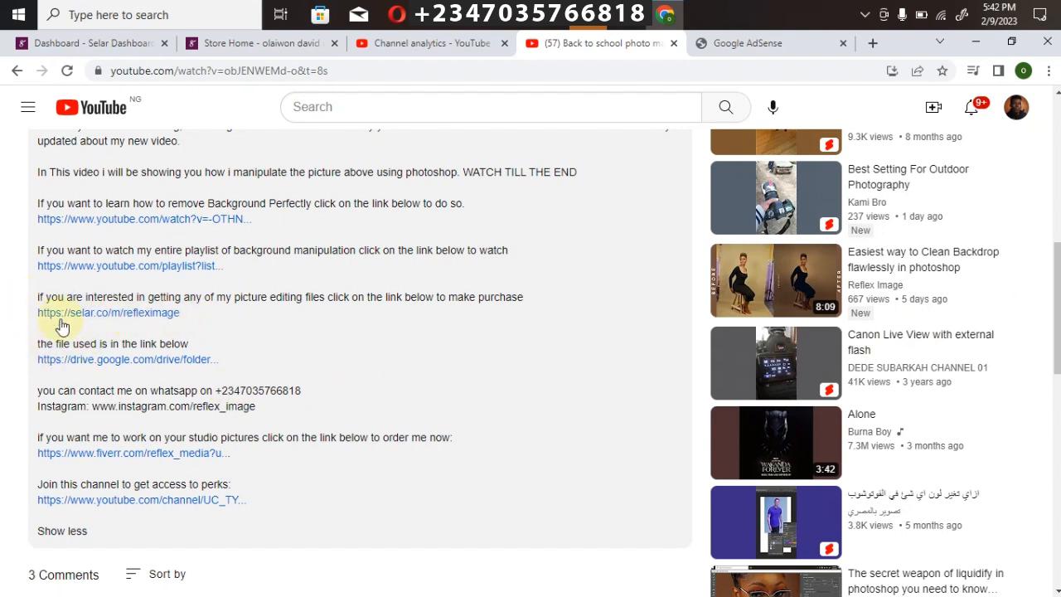
Switch to the Selar store page and look through its featured items and full list of editing products
left_click(224, 47)
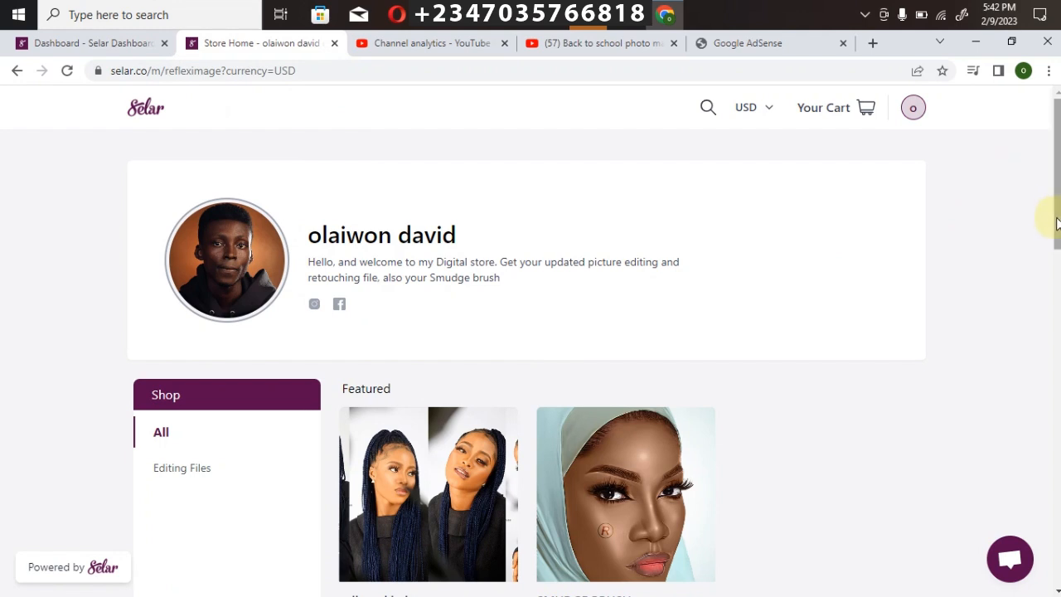
left_click_drag(1057, 222, 930, 282)
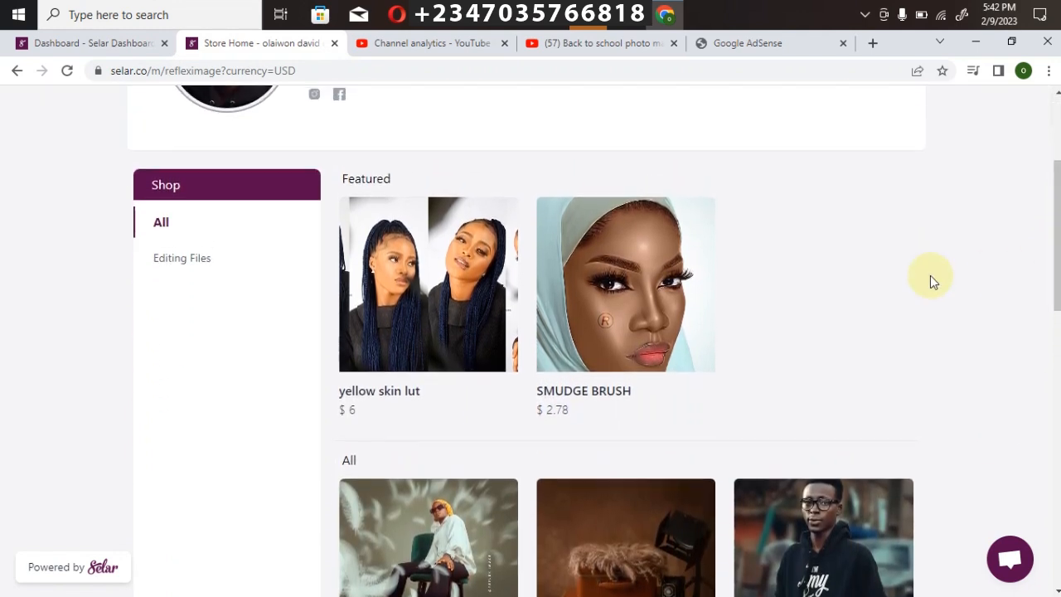
mouse_move(359, 282)
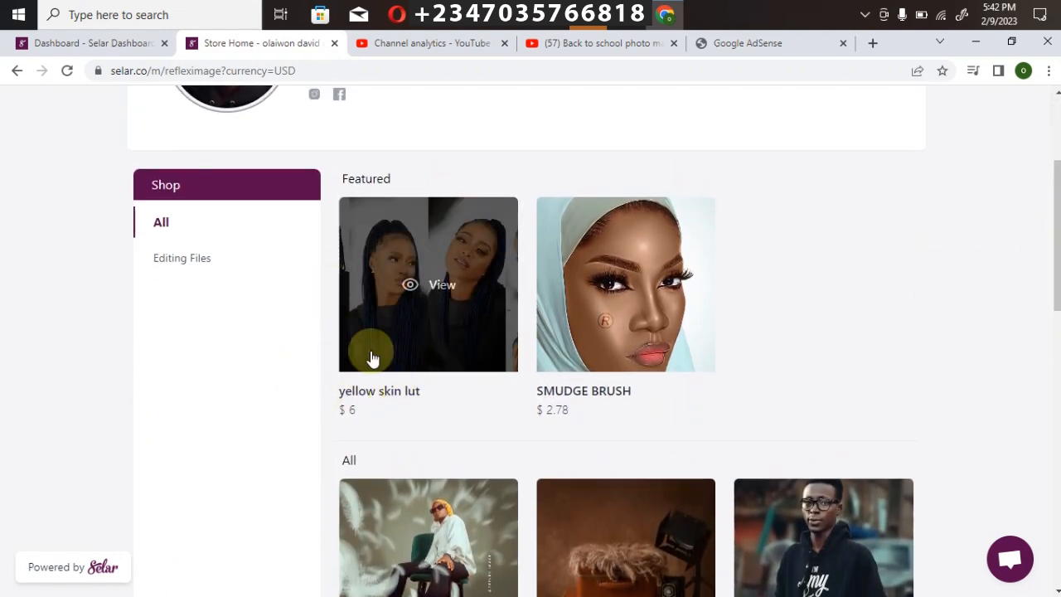
left_click_drag(1057, 274, 1057, 282)
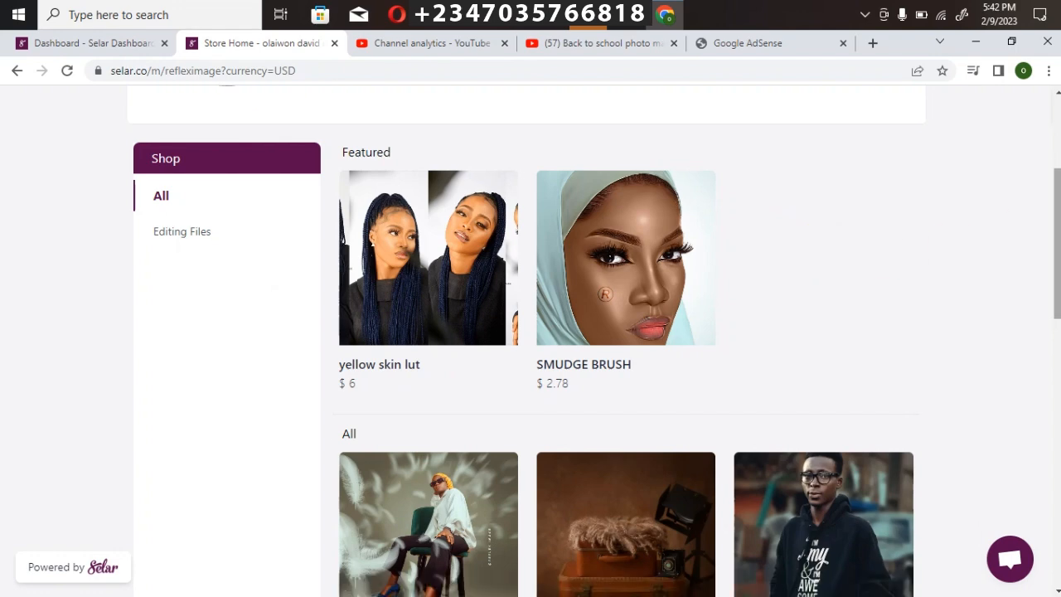
scroll(486, 356, "down", 3)
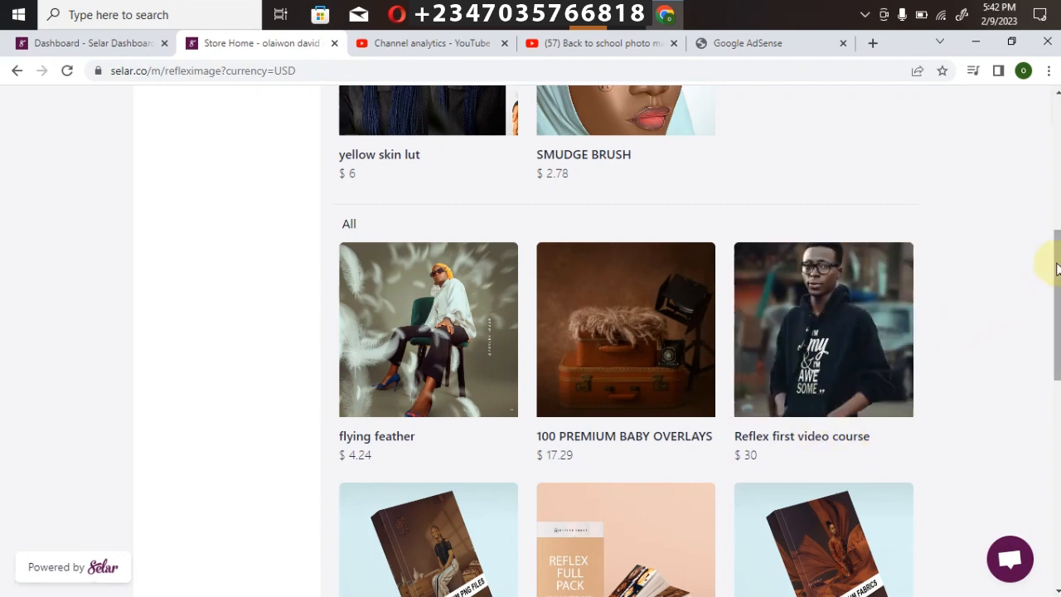
scroll(763, 332, "down", 4)
scroll(959, 356, "up", 1)
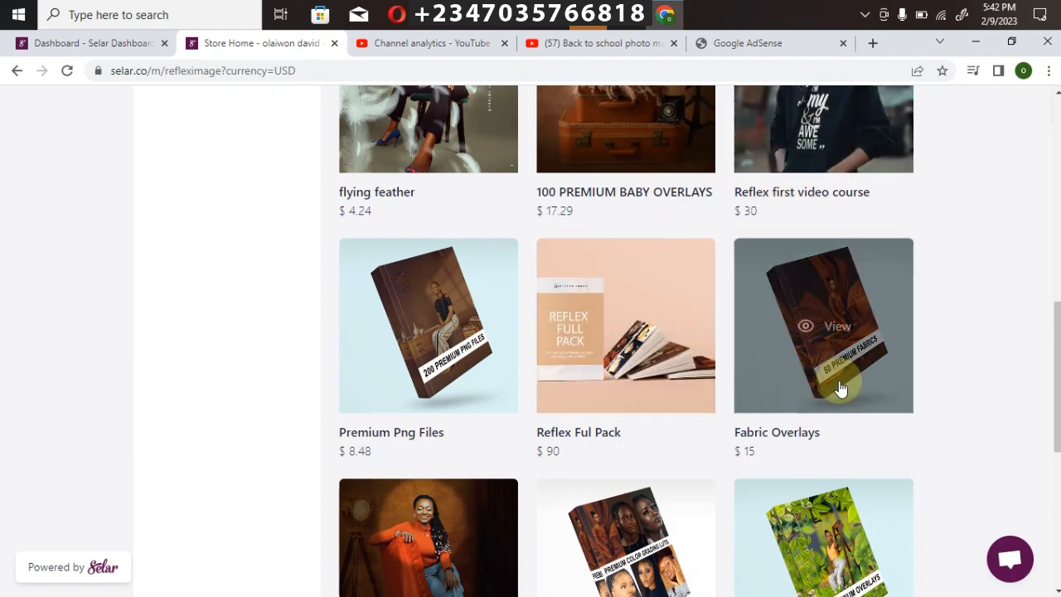
scroll(1054, 343, "down", 3)
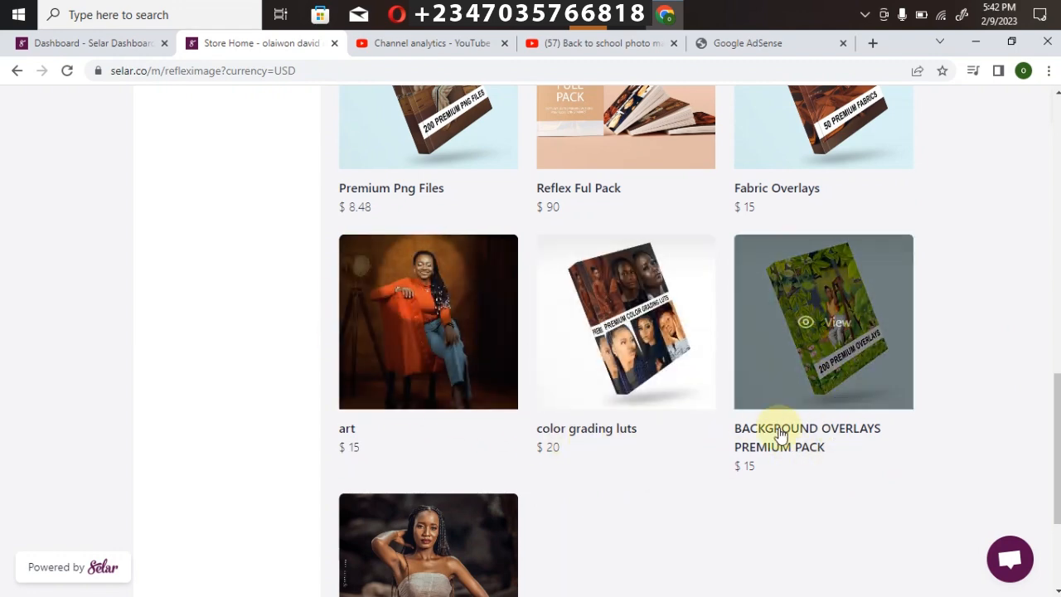
scroll(1047, 427, "down", 3)
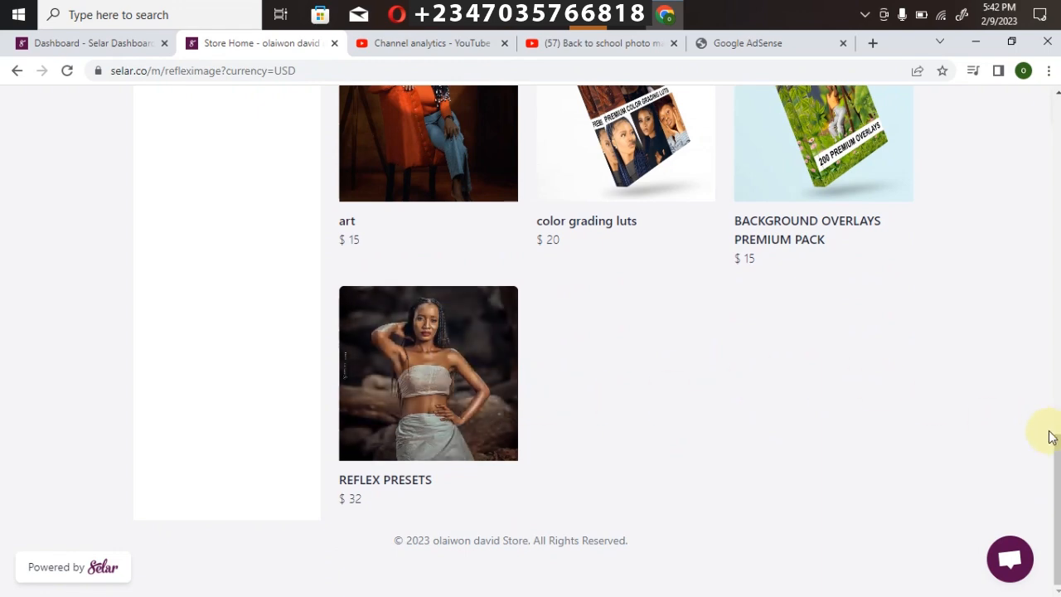
scroll(597, 335, "up", 15)
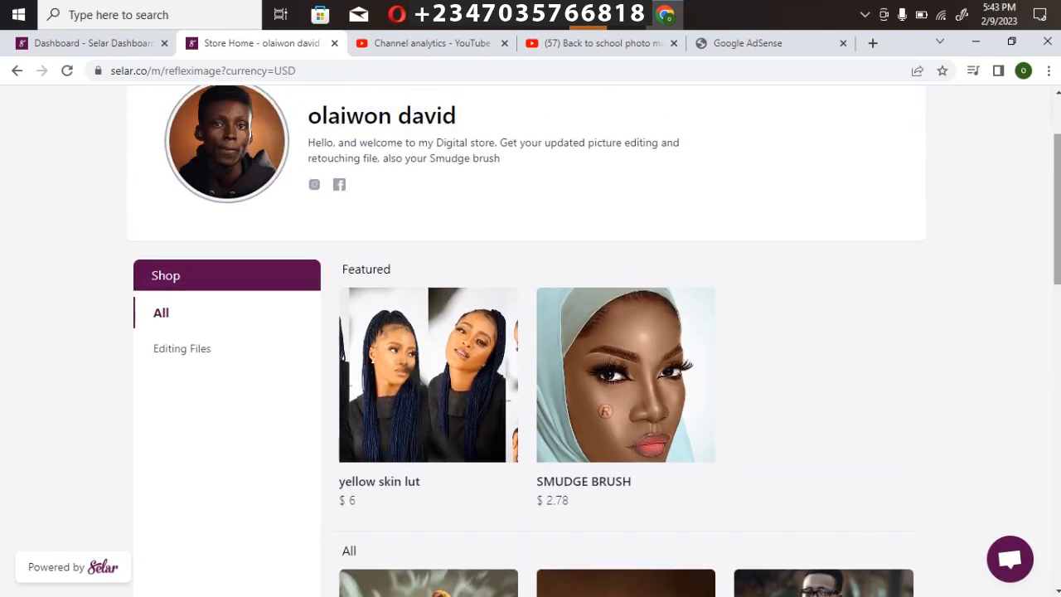
Look through the store's product listings and prices once more, from the featured items to the full catalogue
scroll(597, 335, "down", 5)
scroll(597, 335, "down", 4)
scroll(597, 335, "up", 9)
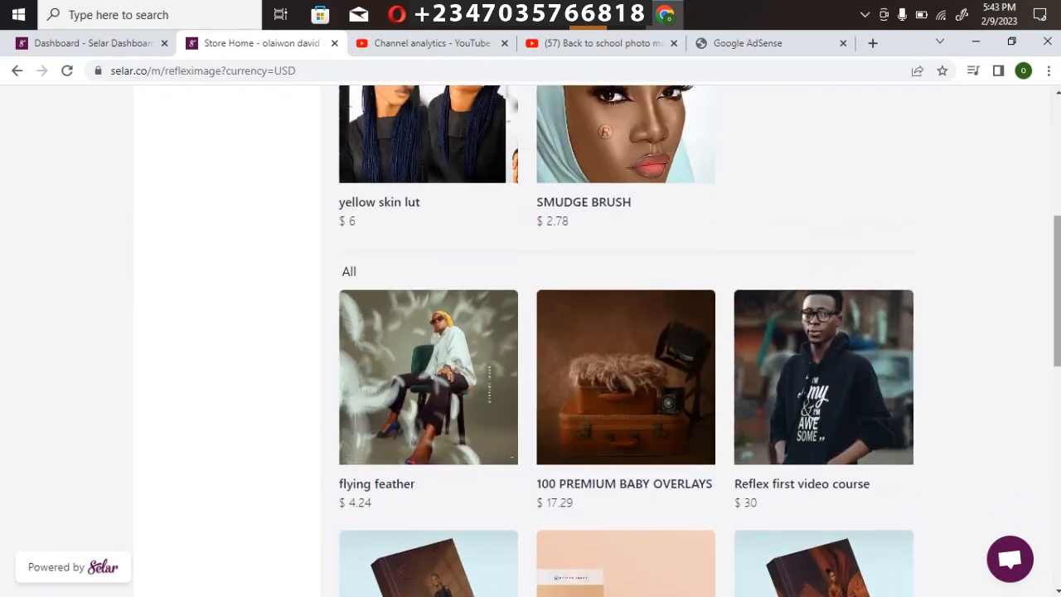
scroll(943, 190, "up", 3)
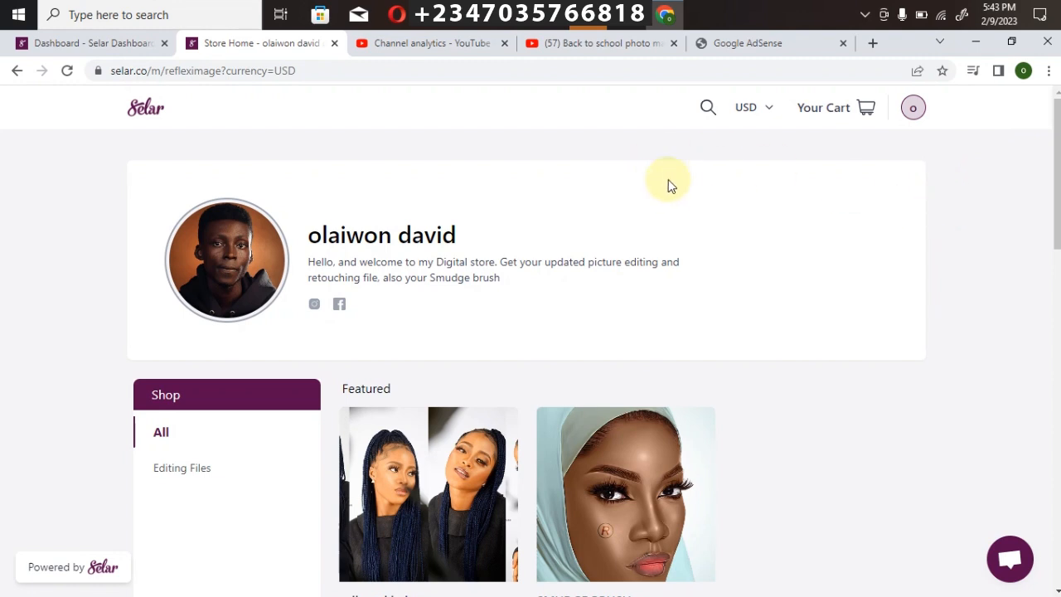
left_click(746, 116)
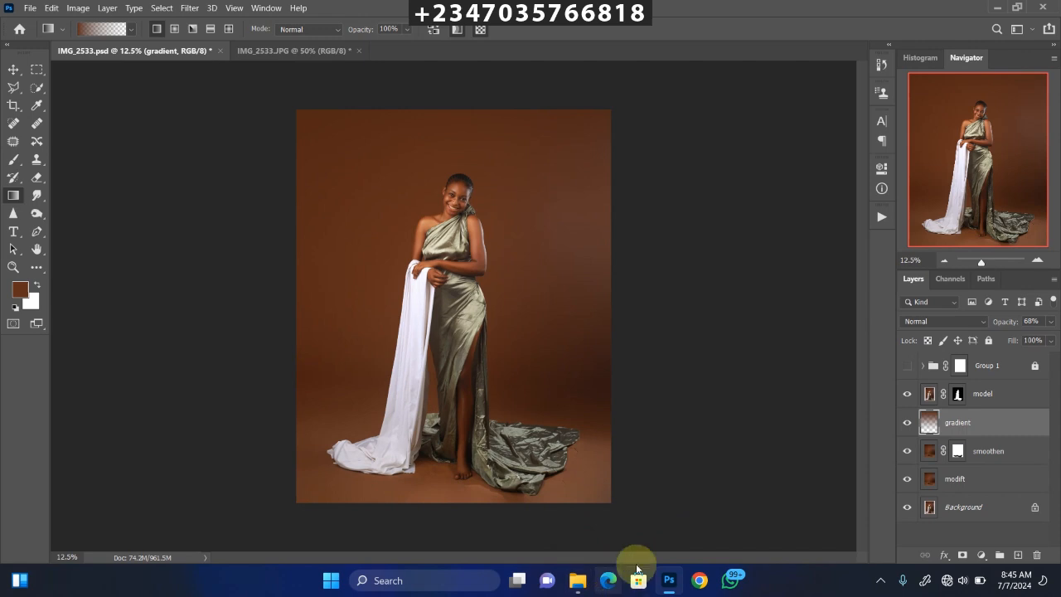
Switch to File Explorer and open the reflex files folder inside the reflex image folder in Documents
left_click(576, 585)
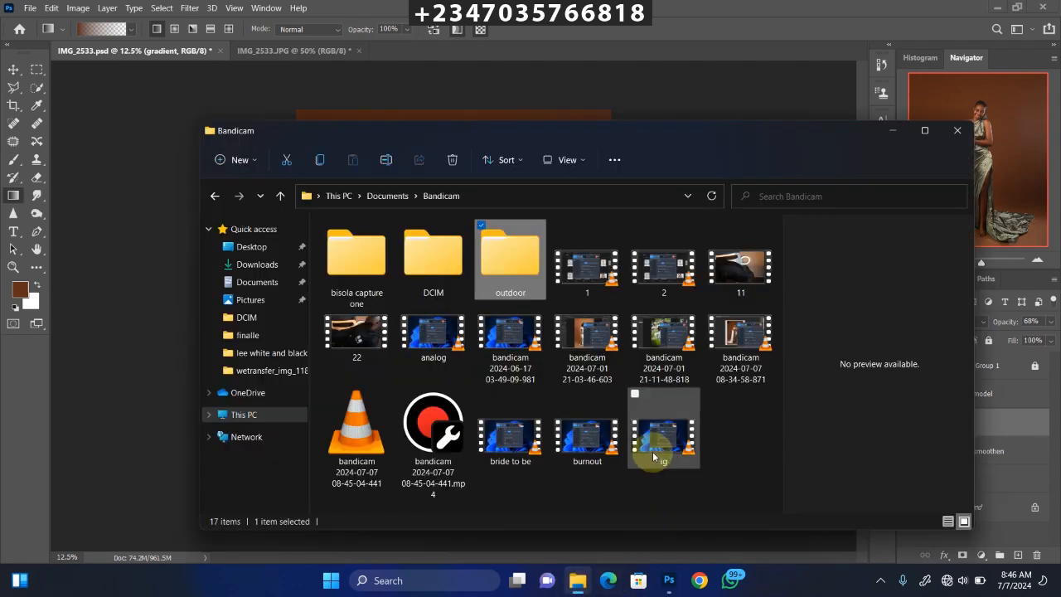
left_click(259, 285)
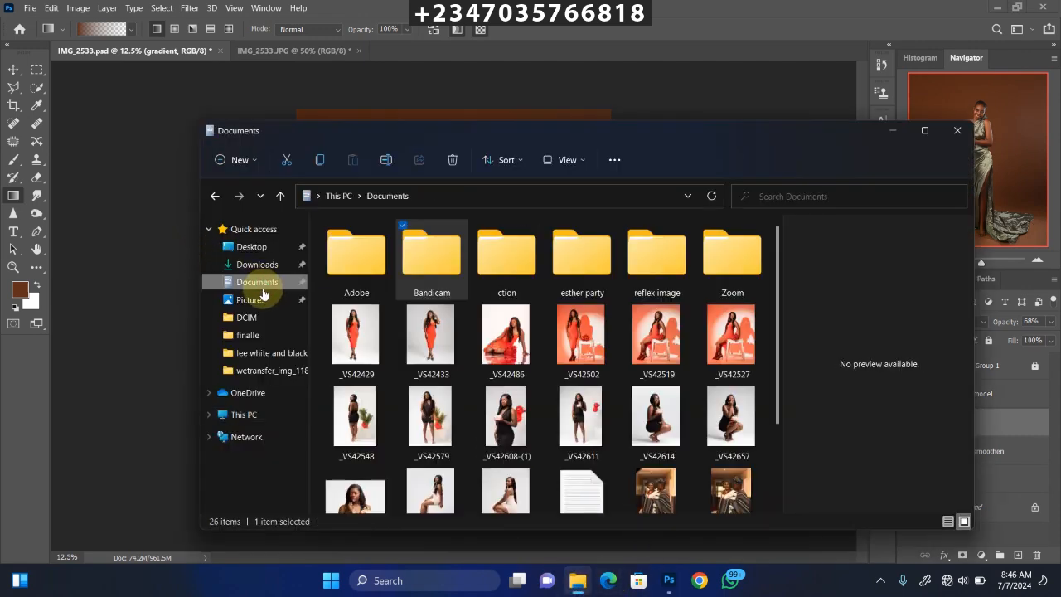
left_click(660, 274)
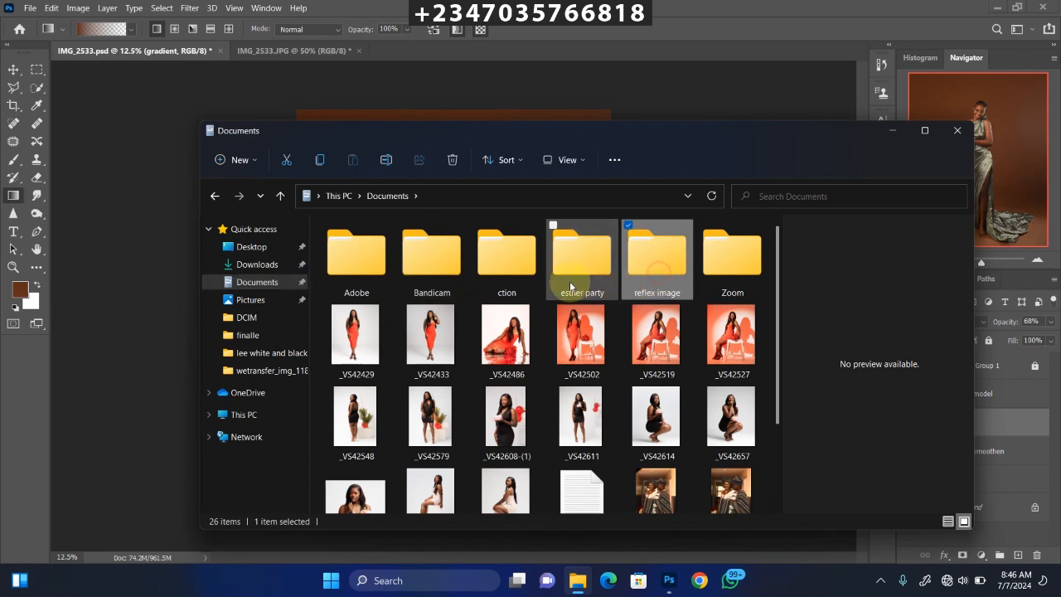
left_click(508, 267)
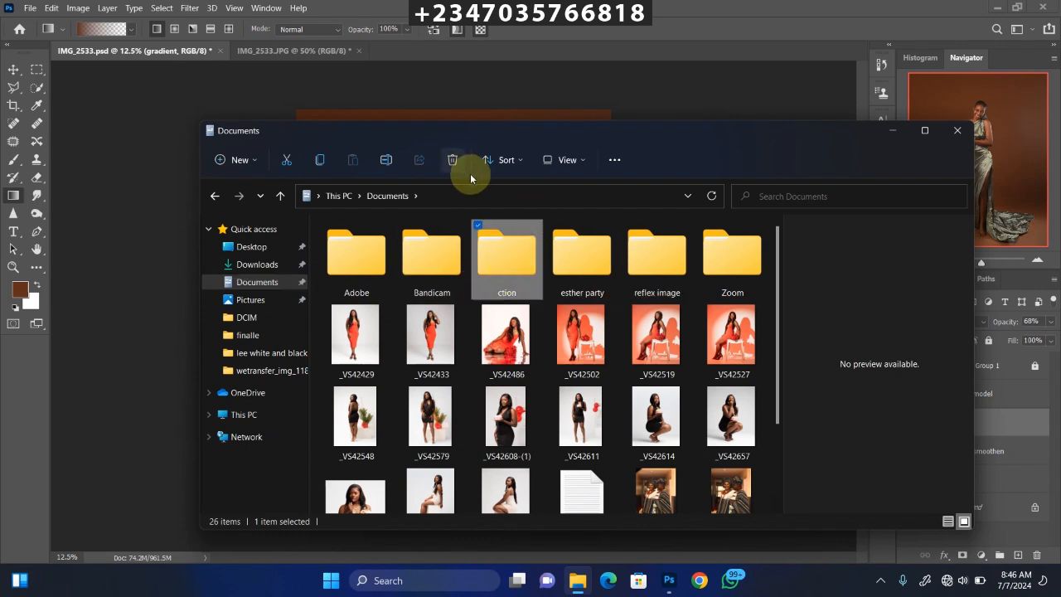
double_click(635, 279)
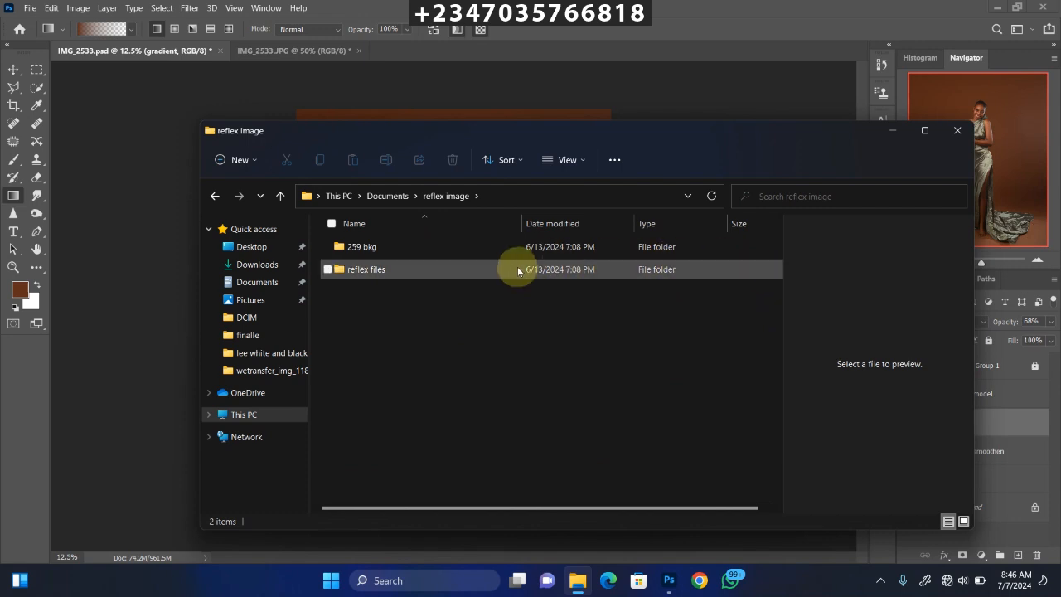
double_click(524, 269)
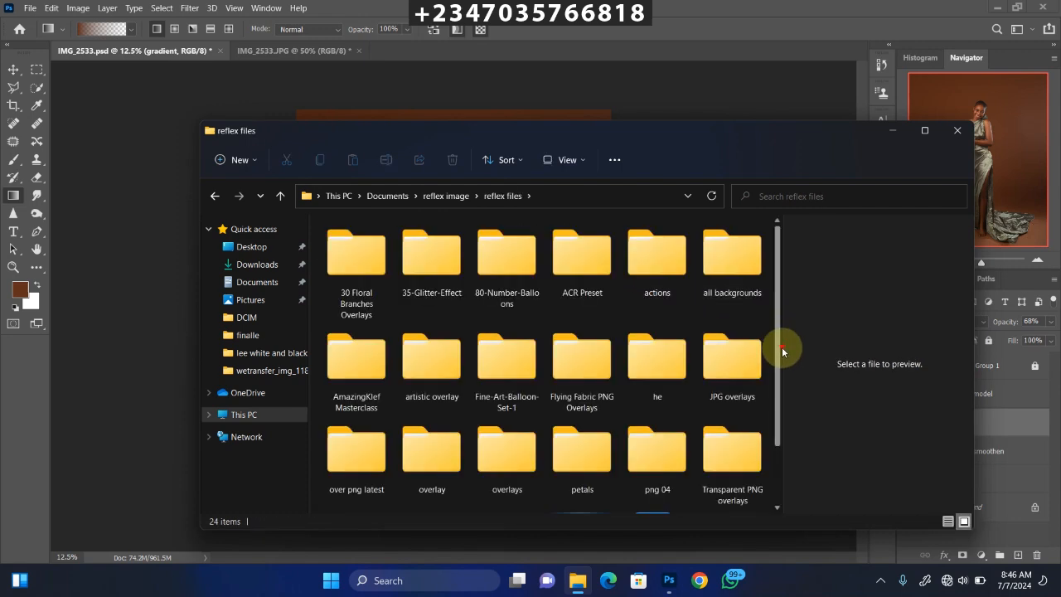
Look through the resource folders in reflex files and the images in its overlays folder, returning to reflex files
mouse_move(778, 350)
left_mouse_down()
mouse_move(779, 400)
mouse_move(774, 330)
left_mouse_up()
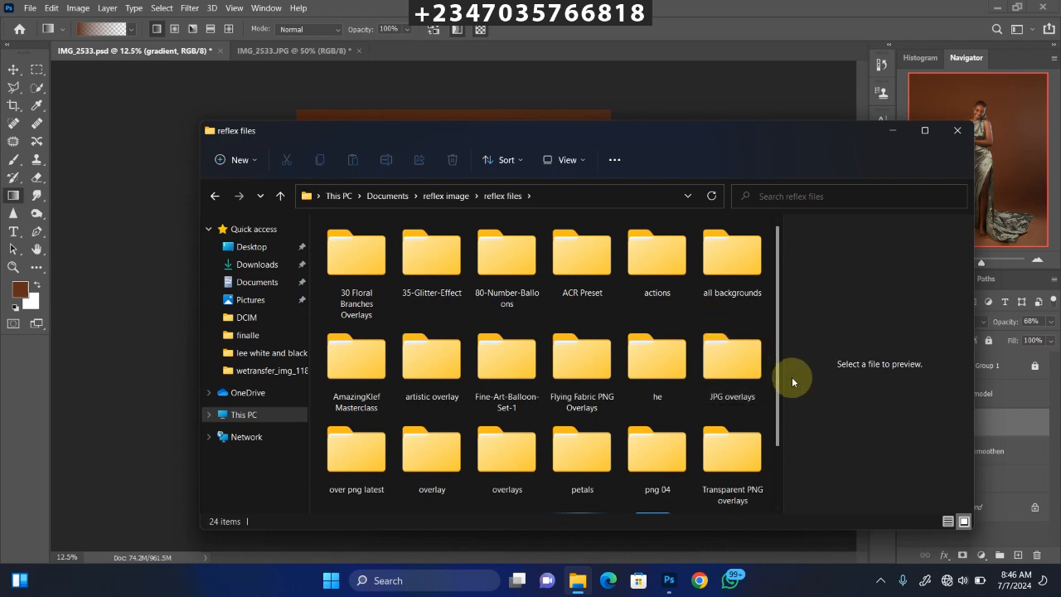
left_click_drag(774, 384, 785, 452)
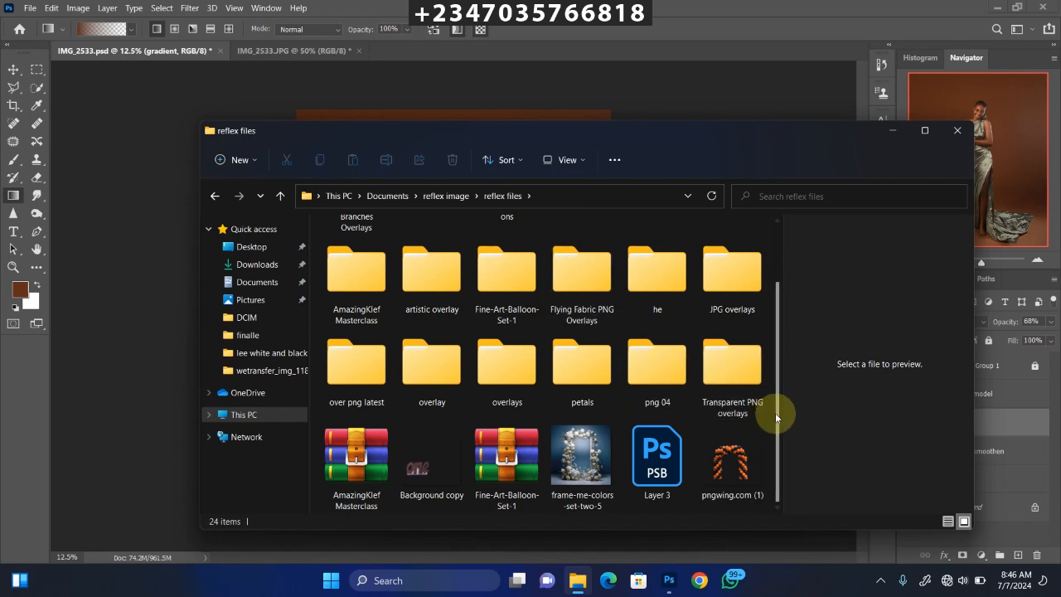
left_click_drag(775, 413, 775, 363)
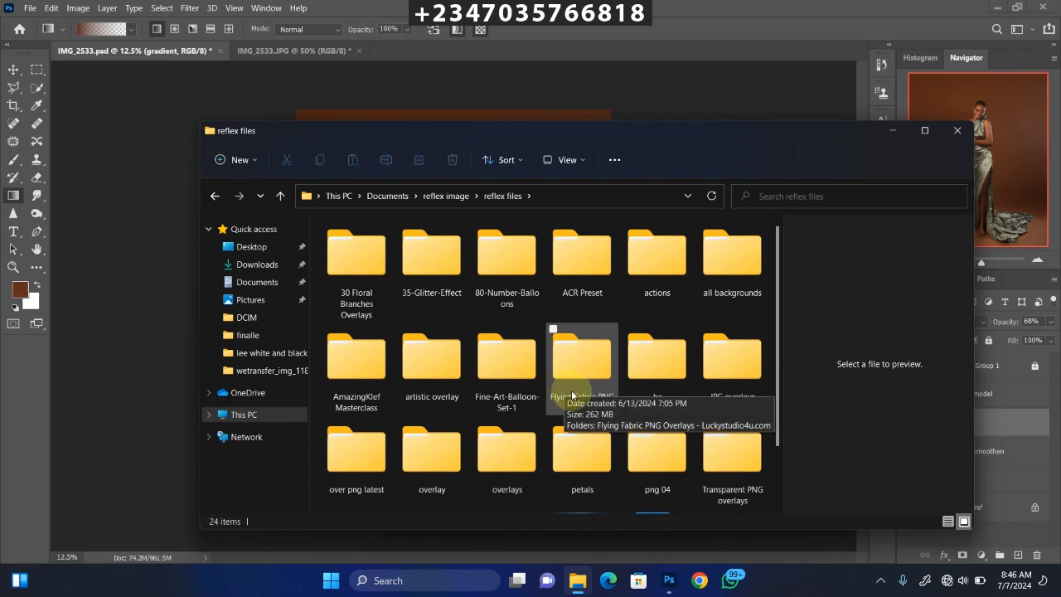
left_click_drag(777, 379, 776, 415)
double_click(502, 427)
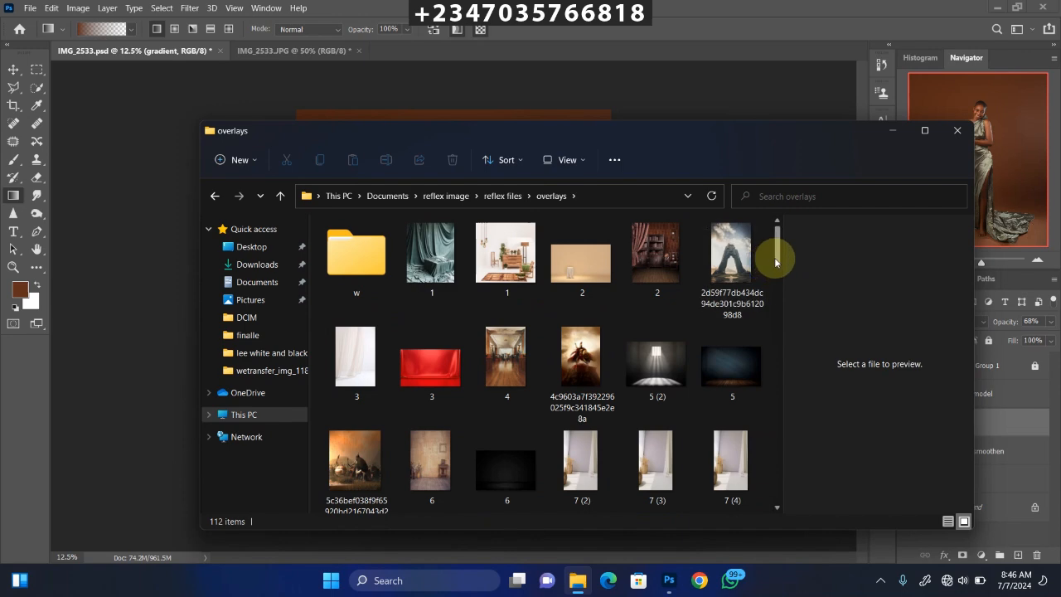
left_click_drag(774, 257, 814, 393)
key("Home")
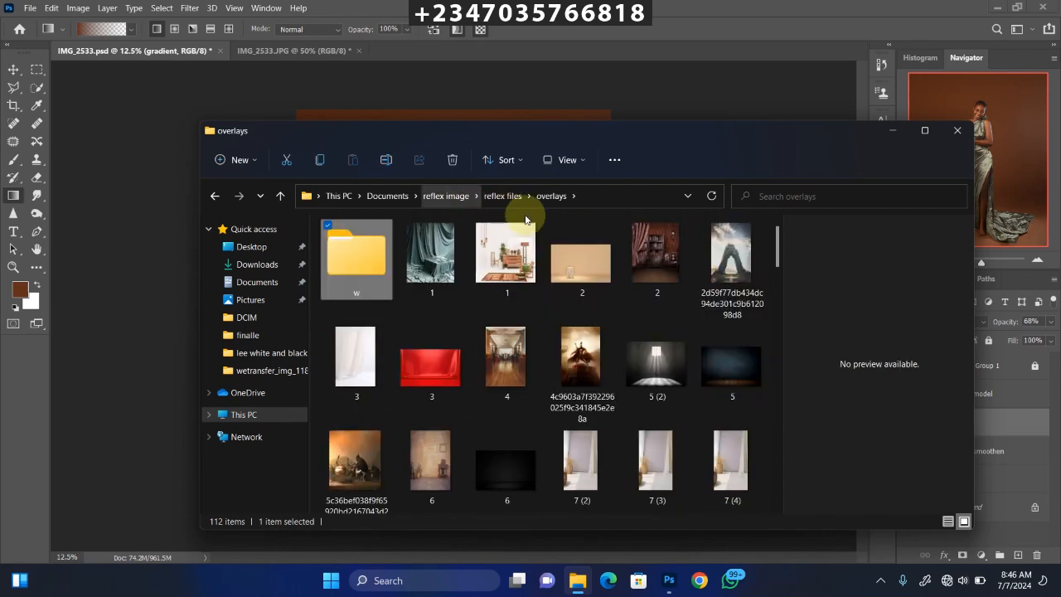
left_click(281, 202)
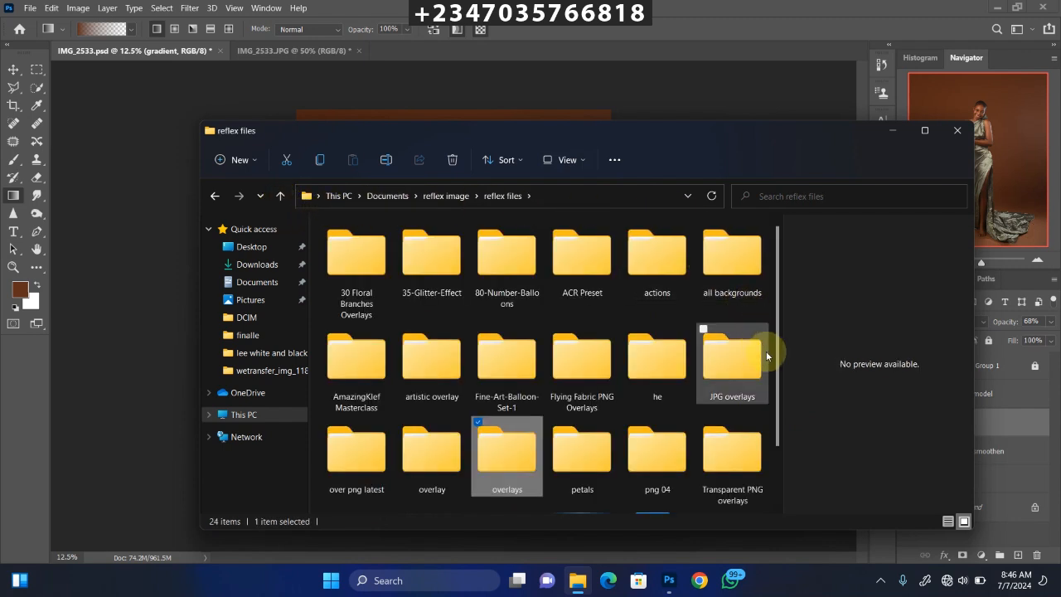
From the artistic overlay folder, place the Studio-Backgrounds-HD-2021 (41) image into the open portrait document above the gradient layer
double_click(441, 379)
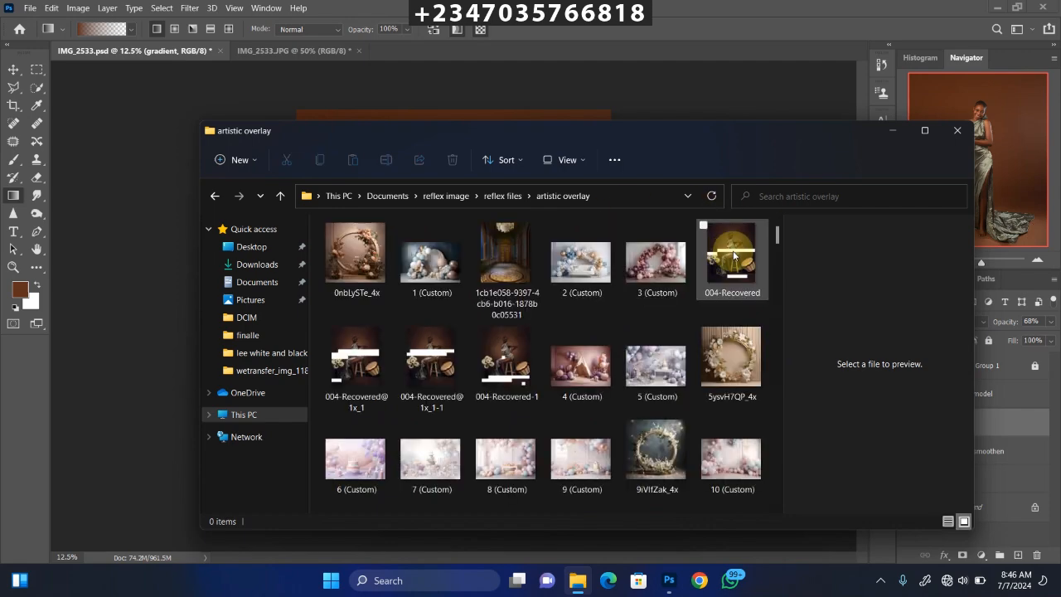
left_click_drag(775, 233, 762, 488)
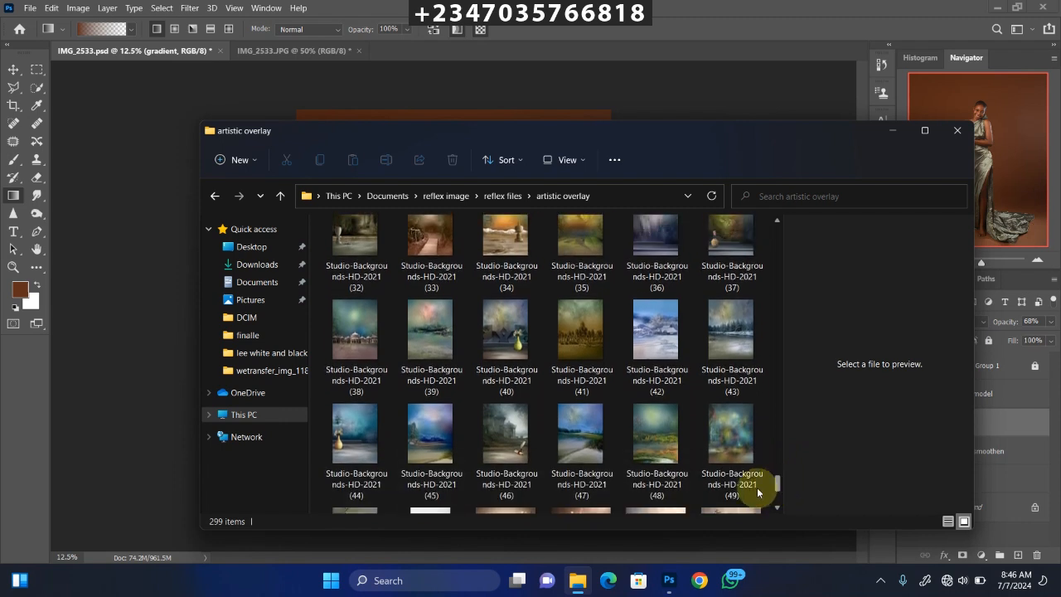
left_click(561, 356)
left_click_drag(572, 317, 353, 277)
left_click_drag(496, 329, 517, 362)
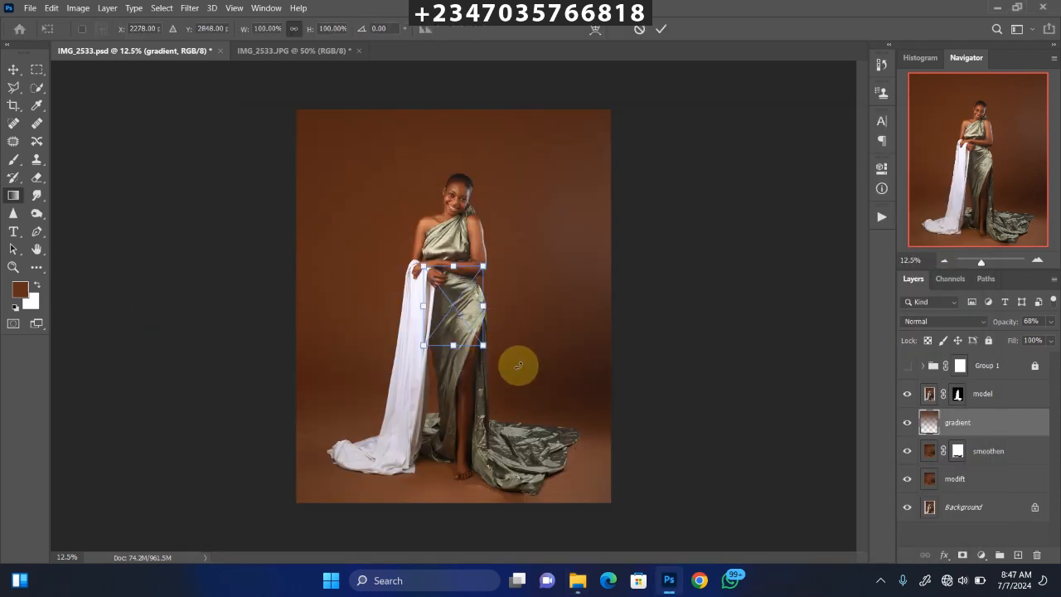
Scale the placed background image to about 619% and centre it horizontally so that it covers the whole canvas
left_click_drag(480, 308, 784, 340)
left_click_drag(611, 315, 501, 290)
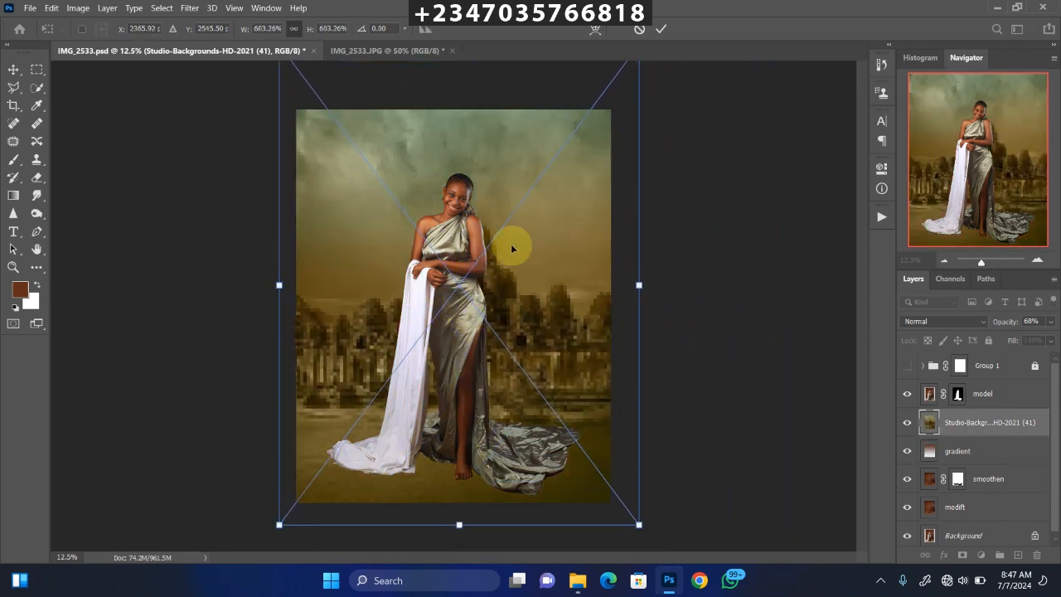
left_click_drag(479, 284, 473, 272)
left_click_drag(270, 268, 257, 270)
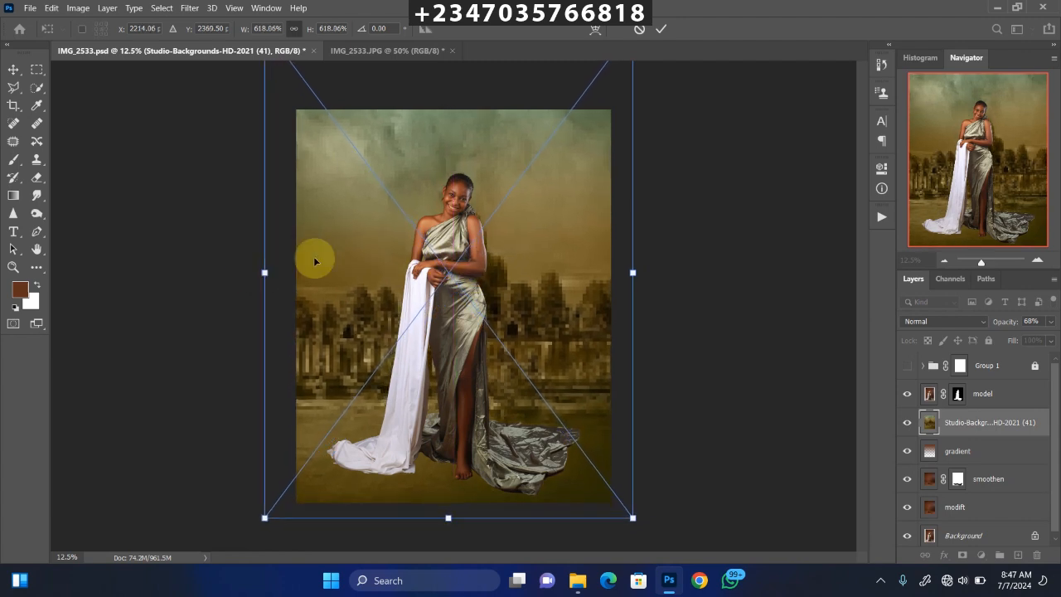
left_click_drag(439, 237, 444, 242)
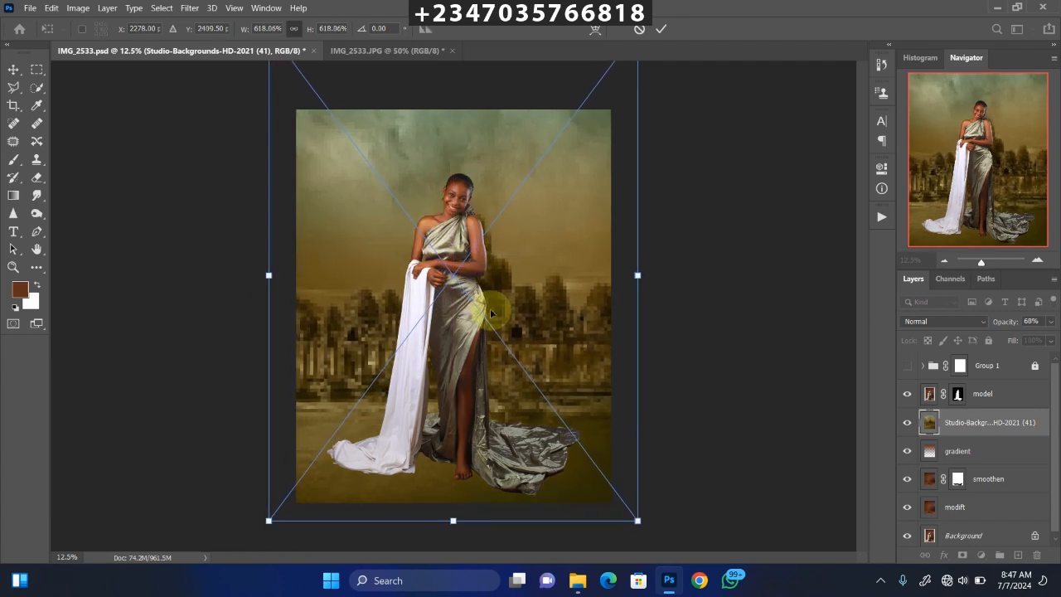
key("Return")
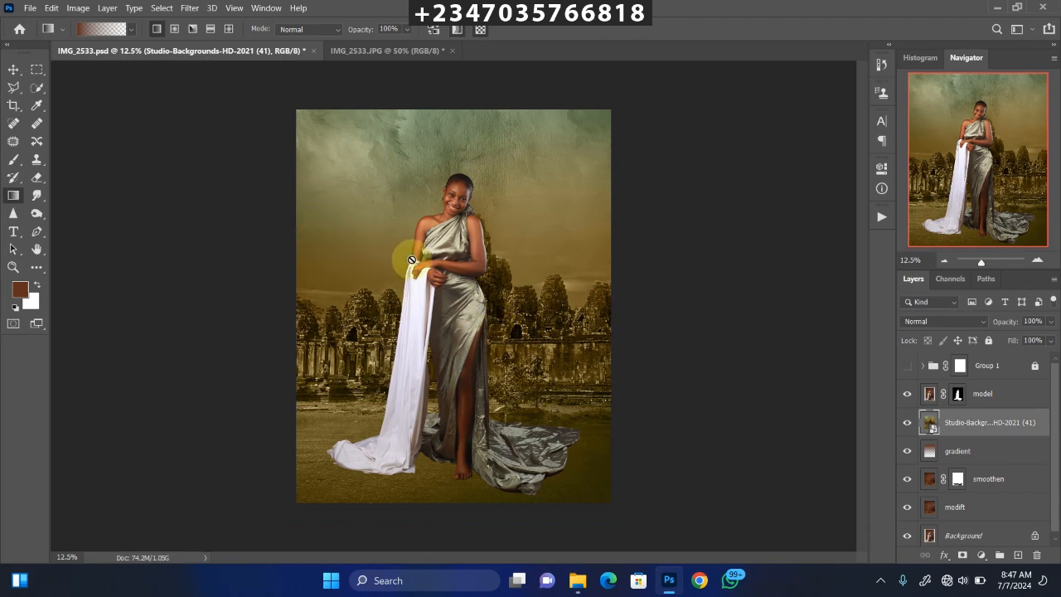
Set the placed background layer's blend mode to Soft Light
left_click(926, 327)
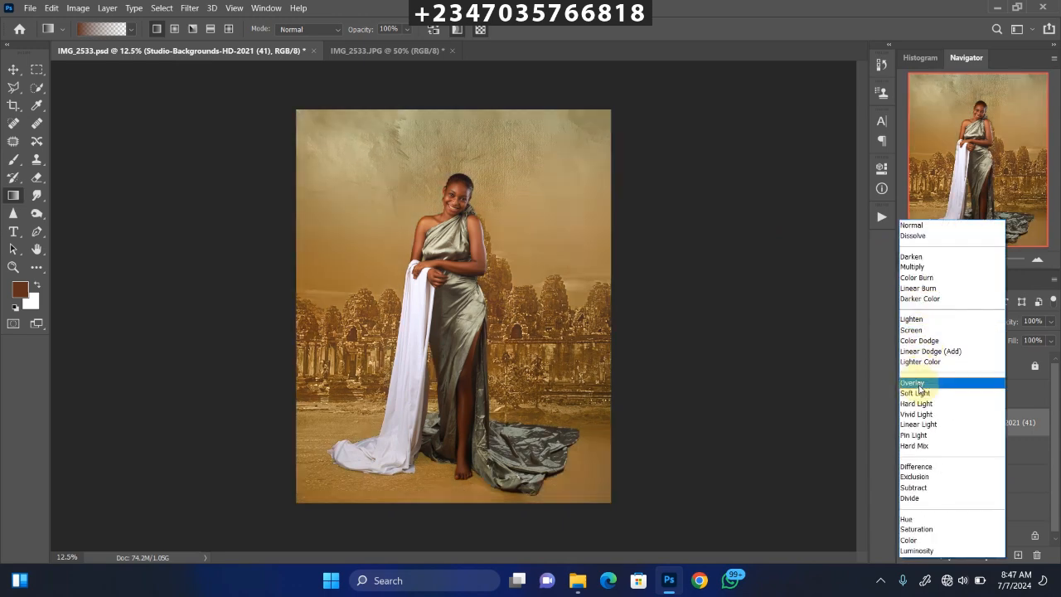
left_click(916, 397)
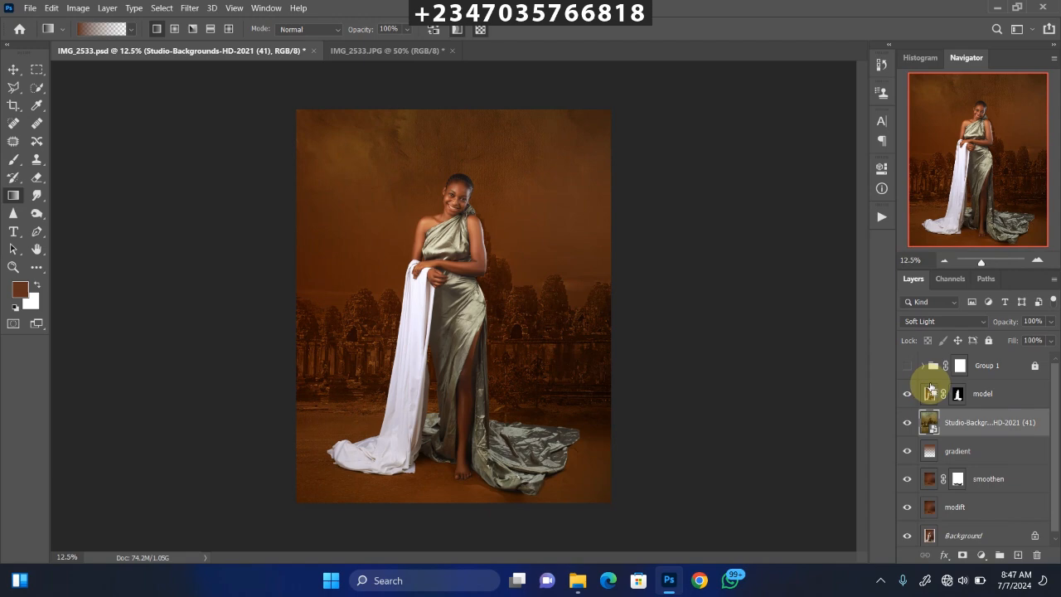
key("ctrl+u")
left_click_drag(493, 224, 391, 225)
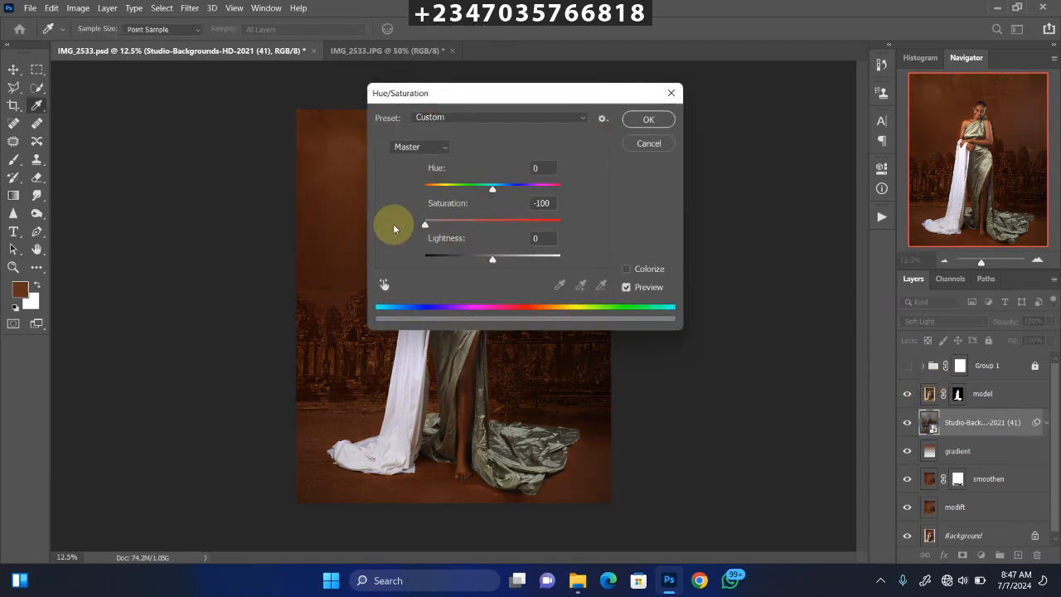
left_click_drag(493, 100, 766, 126)
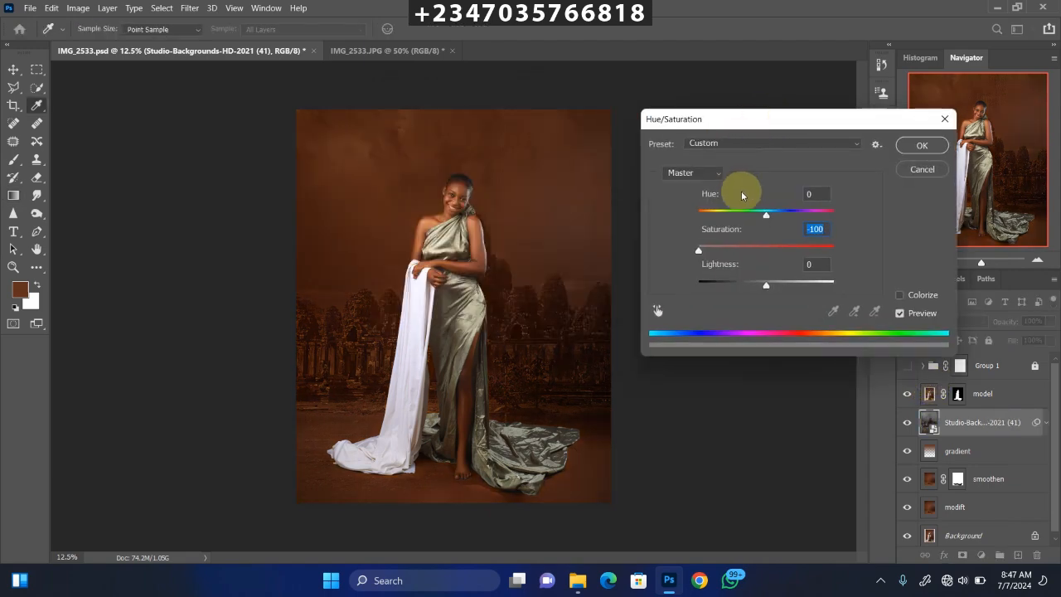
left_click(917, 173)
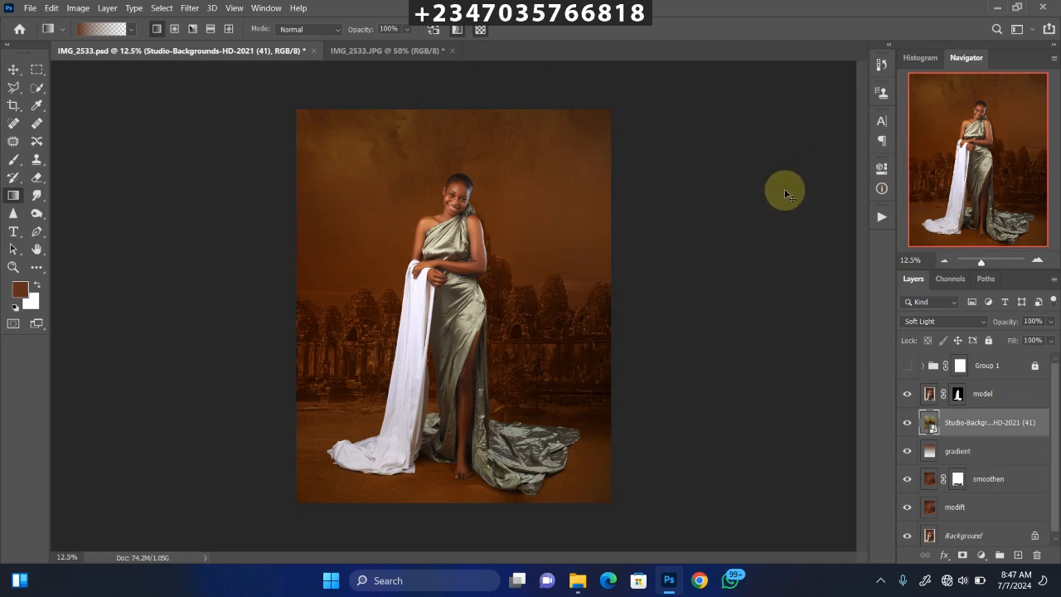
Apply a Gaussian Blur with an 8-pixel radius to the placed background layer
key("ctrl+minus")
key("ctrl+plus")
key("ctrl+plus")
key("ctrl+plus")
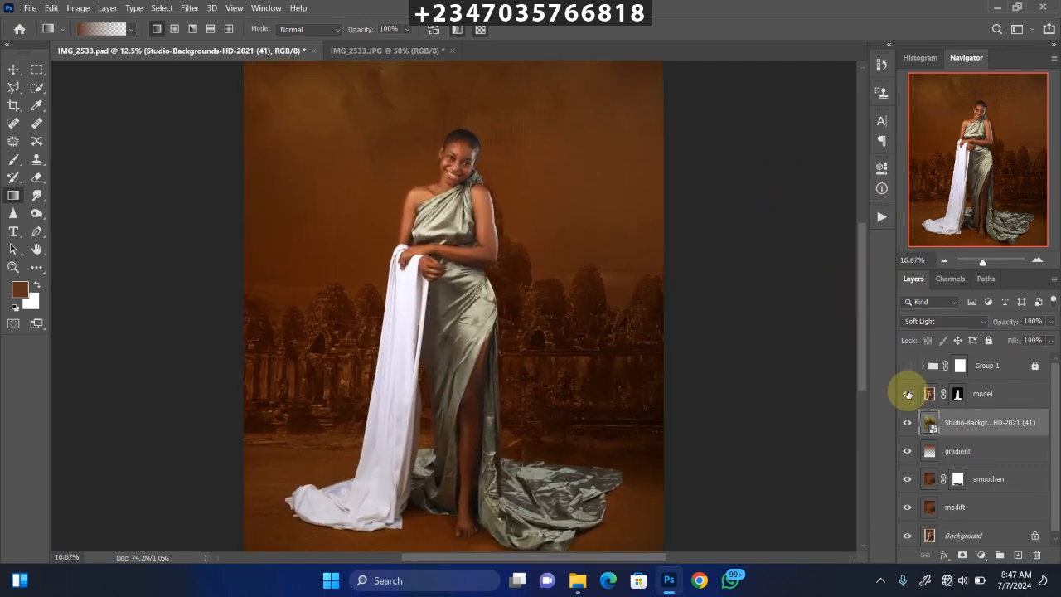
key("ctrl+plus")
key("ctrl+plus")
left_click_drag(787, 299, 604, 277)
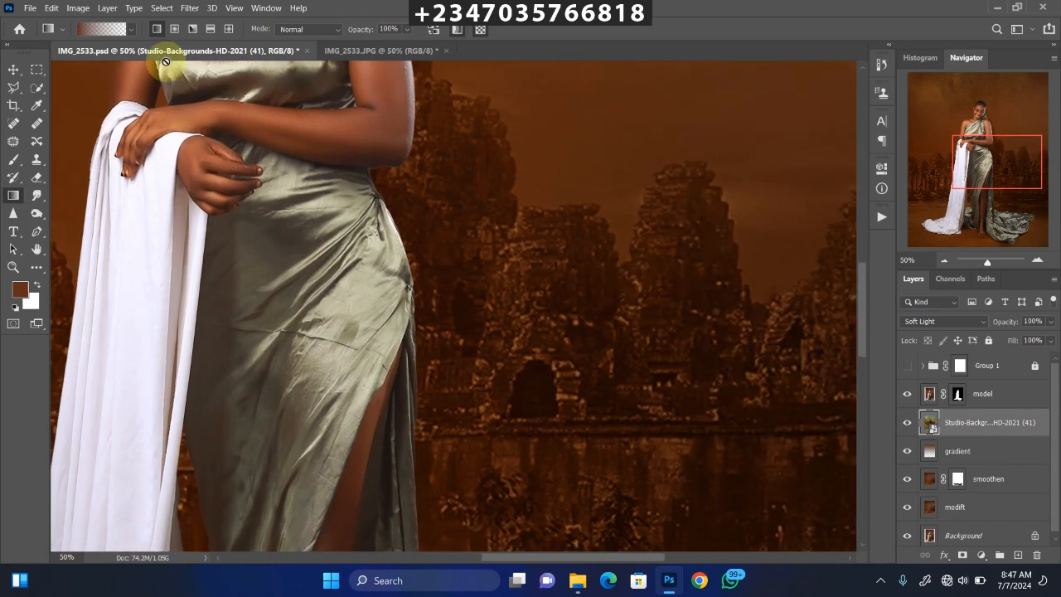
left_click(187, 8)
mouse_move(342, 155)
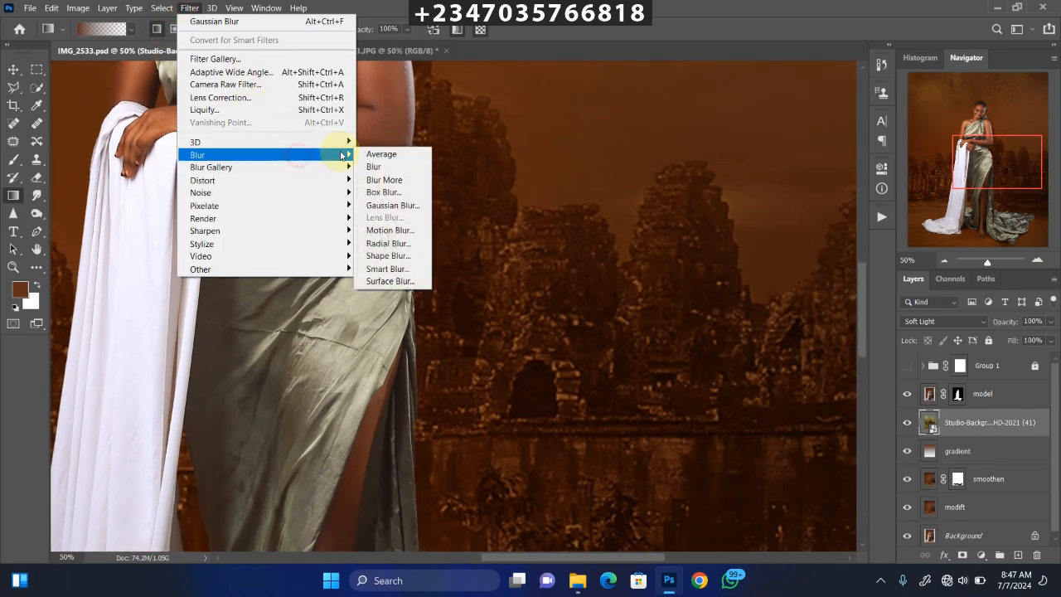
left_click(408, 208)
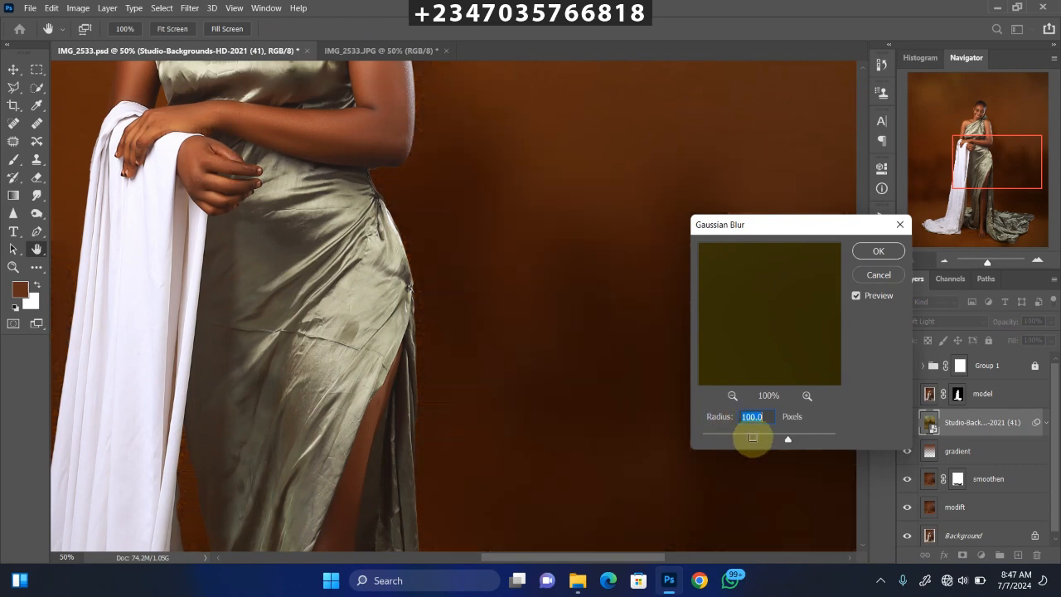
left_click(742, 437)
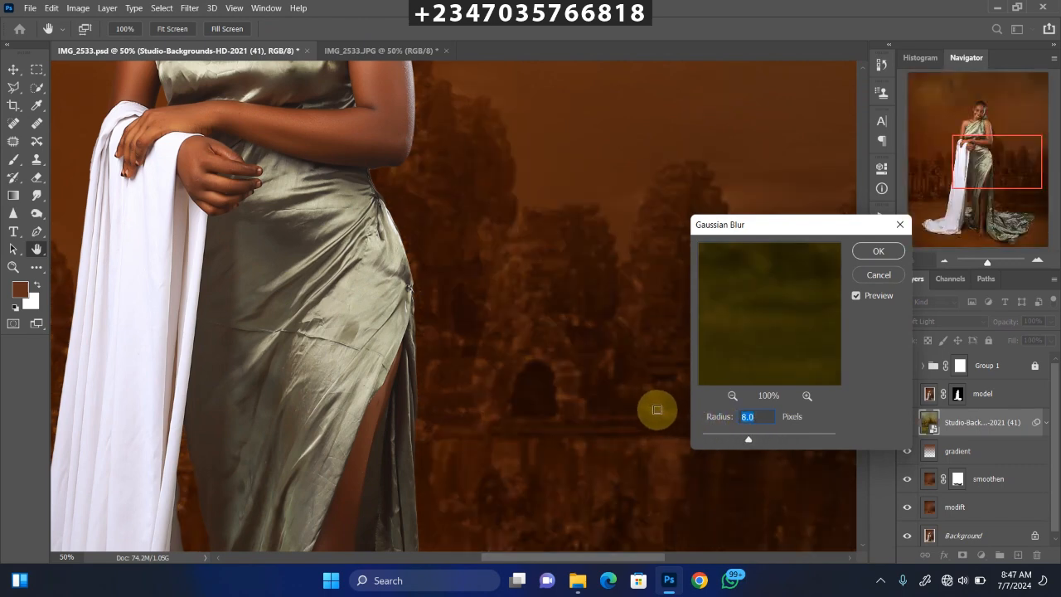
key("Return")
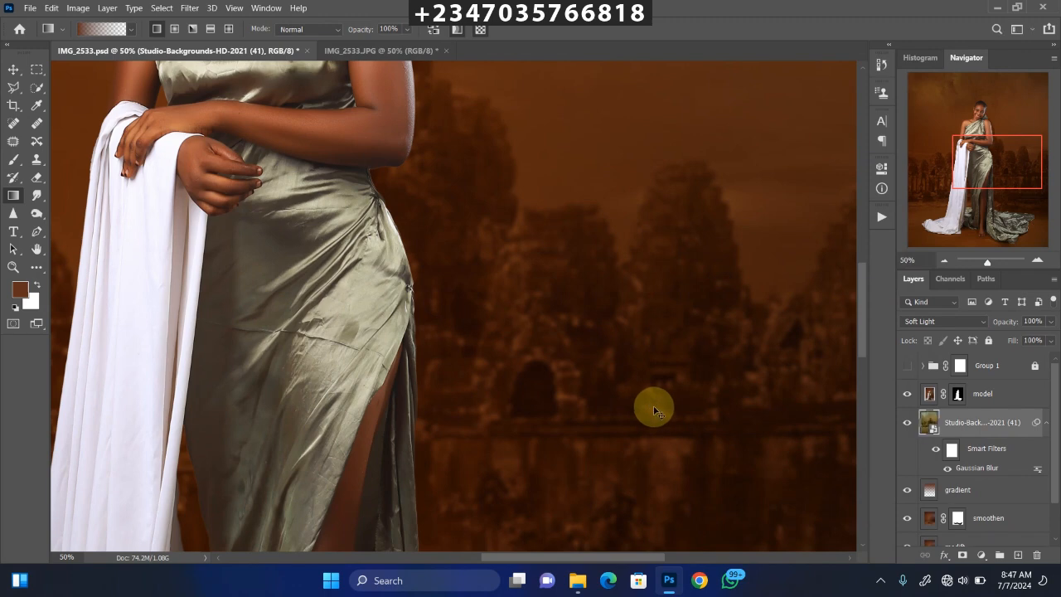
scroll(654, 410, "down", 5)
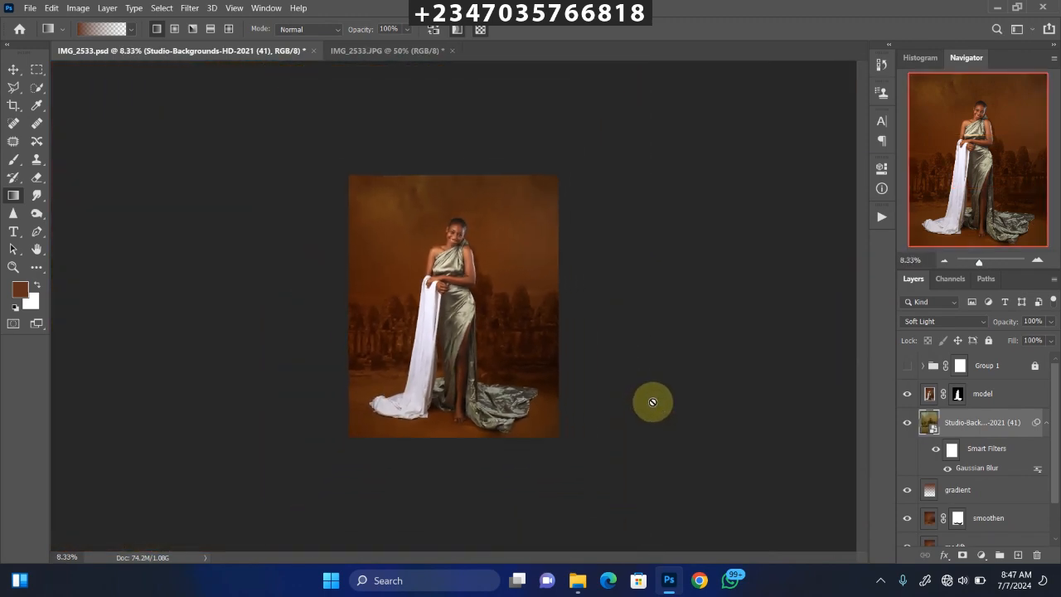
scroll(652, 402, "up", 1)
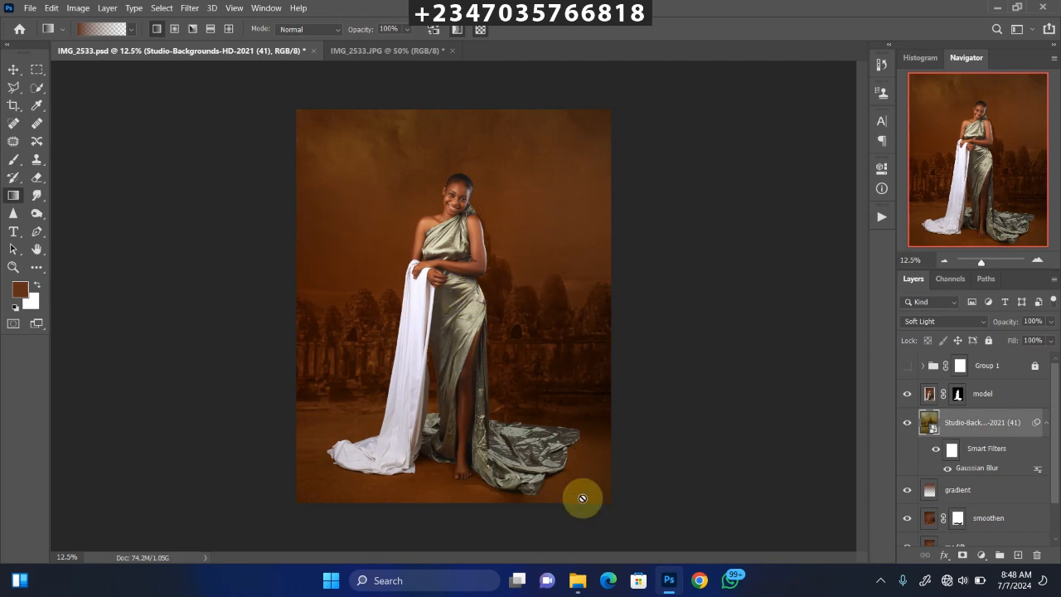
From the over png latest folder, place the campfire image reflex latest (34) into the portrait document above the Studio-Backgrounds layer
left_click(578, 581)
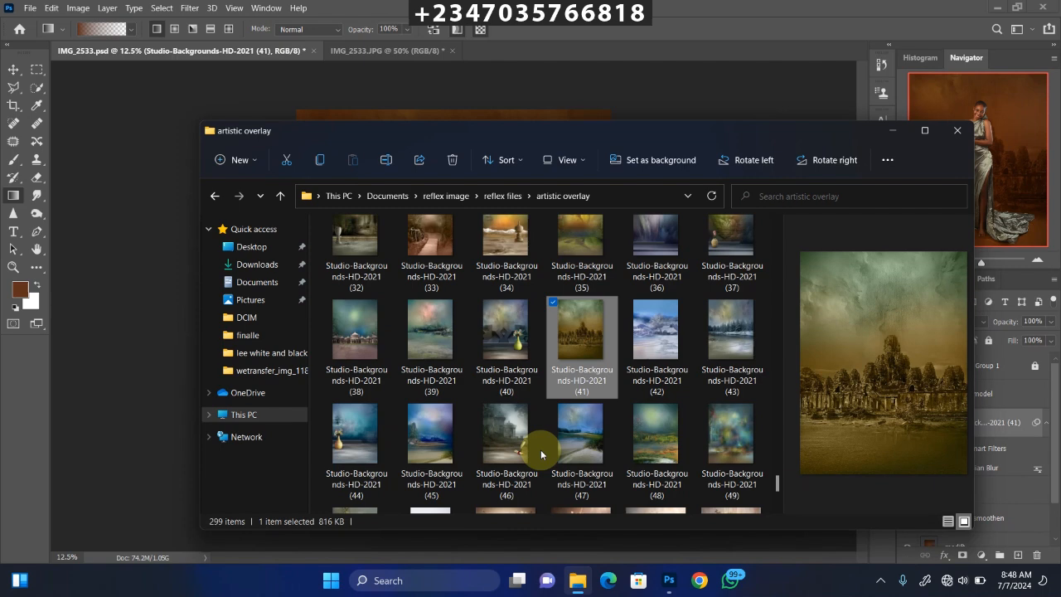
left_click(280, 195)
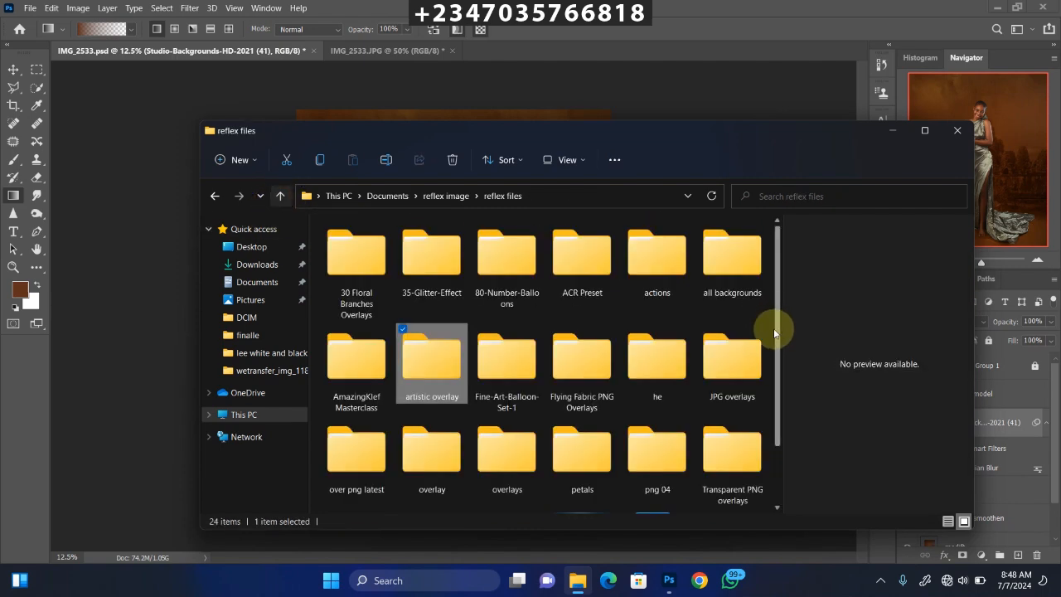
left_click(386, 469)
key("Return")
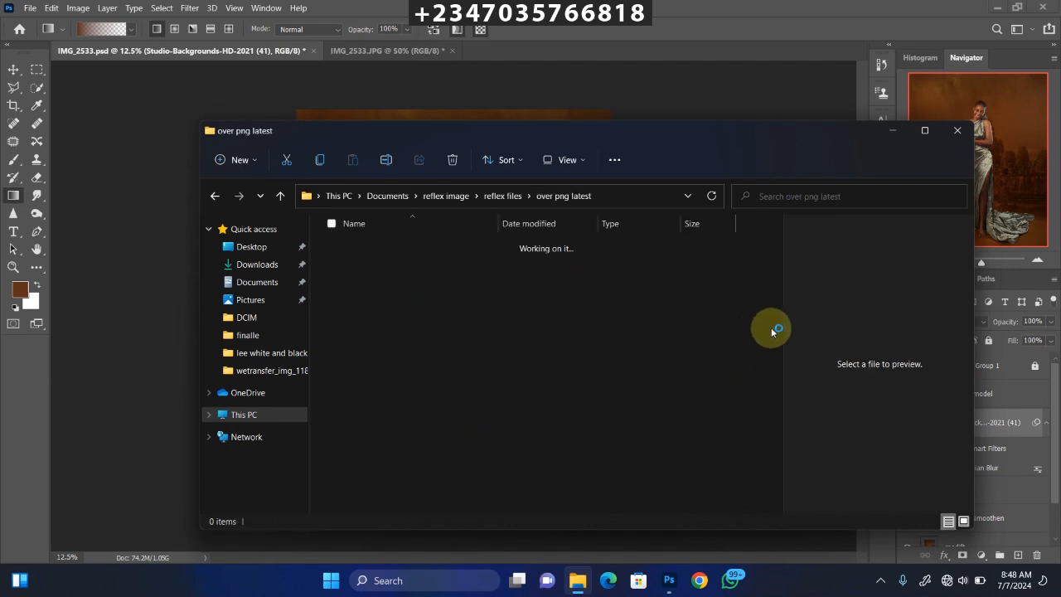
left_click_drag(775, 243, 781, 419)
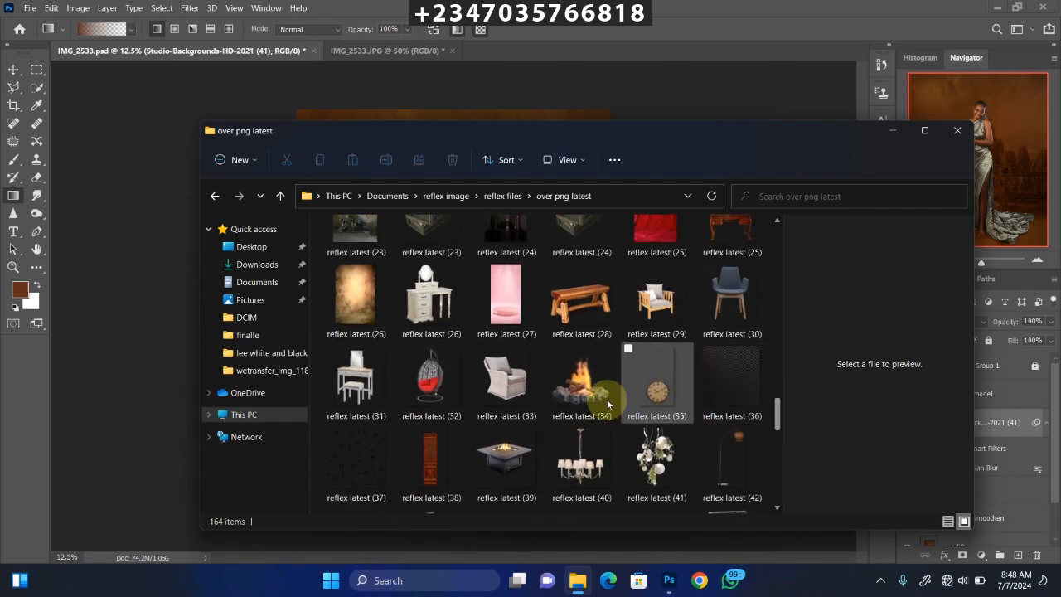
left_click(576, 388)
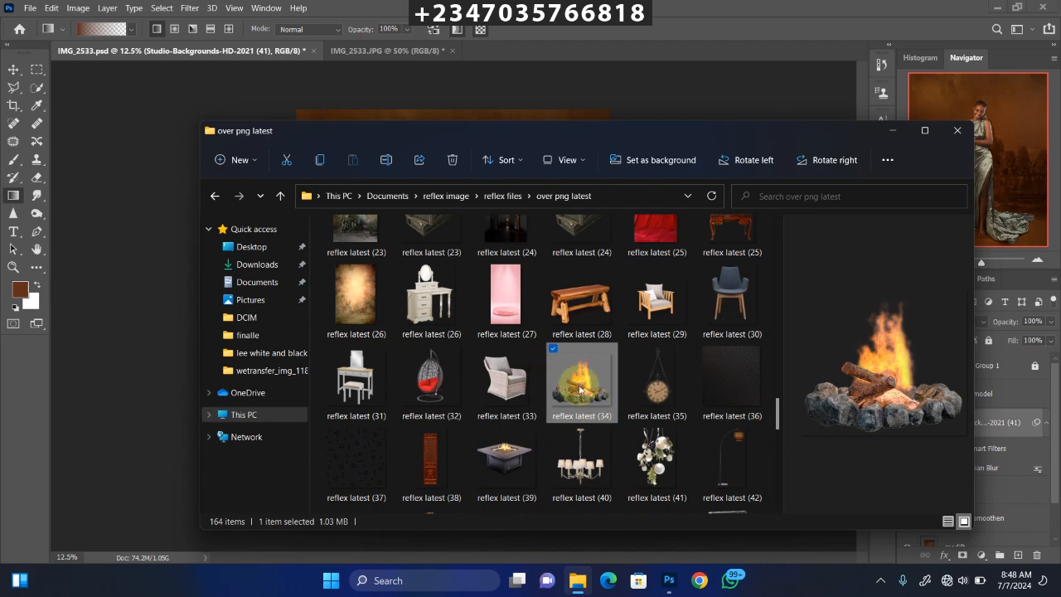
left_click_drag(580, 390, 146, 354)
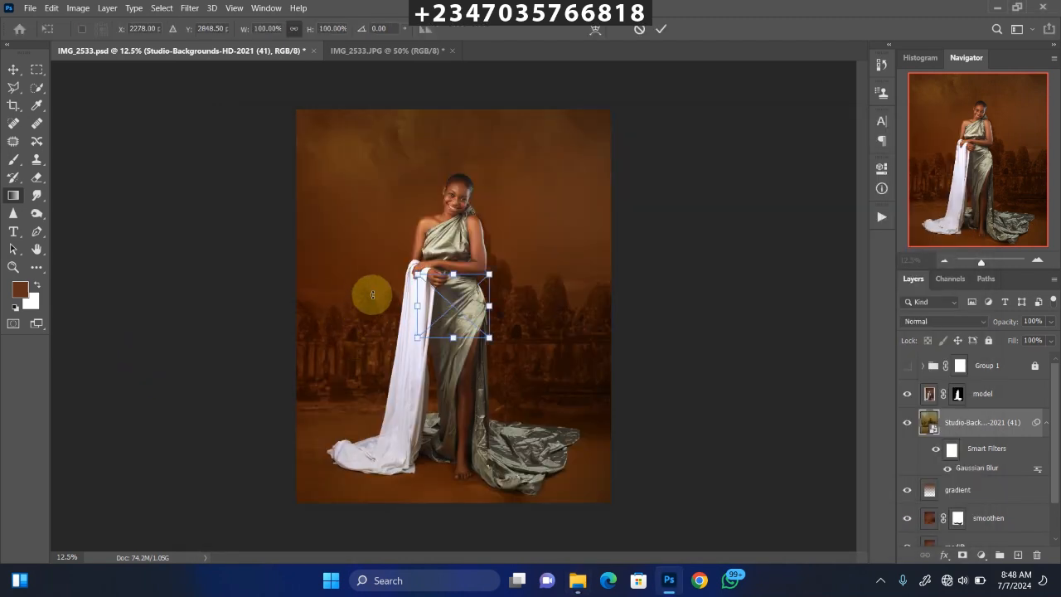
Scale the placed campfire to about 206% and position it on the floor at the lower left, partly behind the white cloth
left_click_drag(417, 305, 323, 320)
left_click_drag(489, 308, 361, 379)
left_click_drag(247, 314, 271, 321)
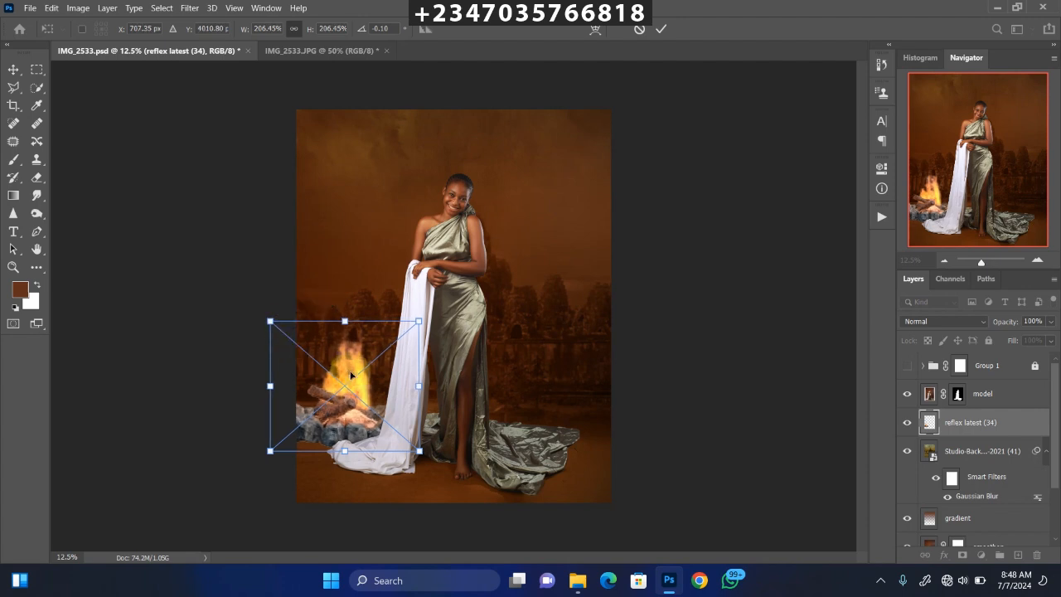
left_click_drag(352, 374, 346, 383)
key("Return")
key("g")
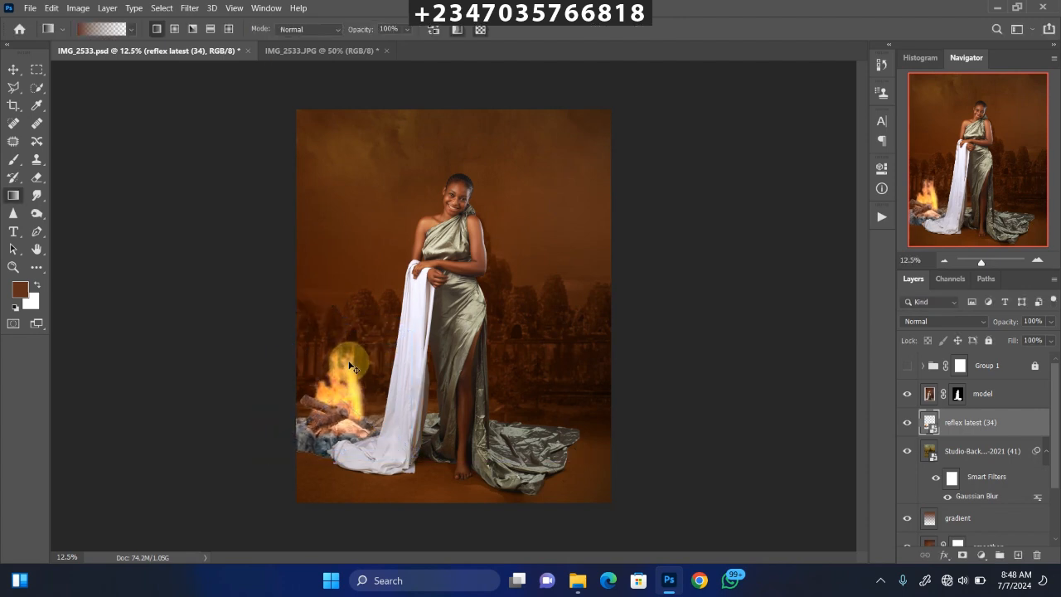
Darken the campfire layer with a Curves adjustment, pulling the RGB midpoint down to input 154 and output 116
key("ctrl+m")
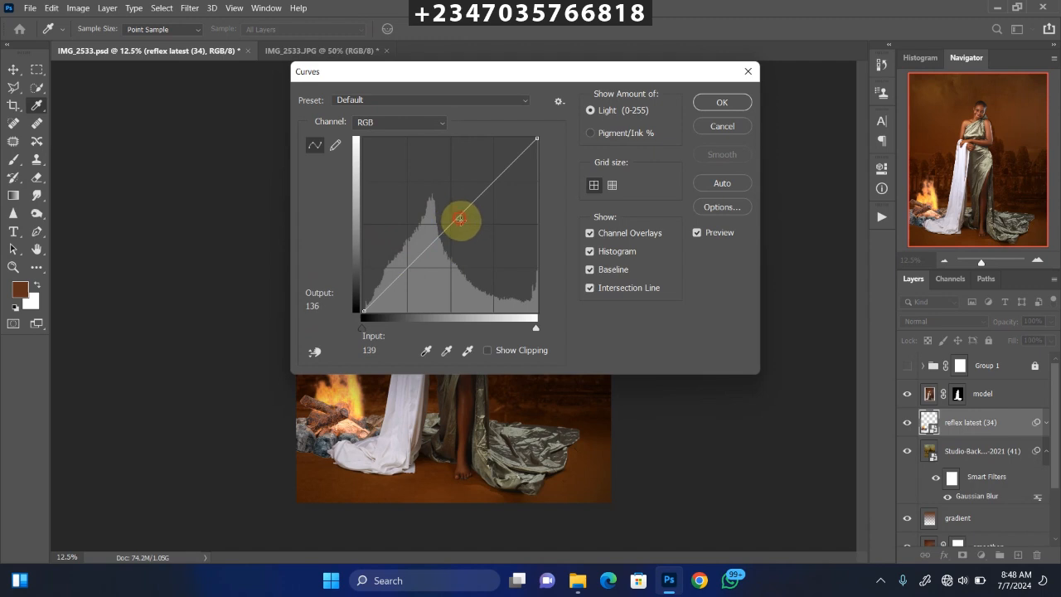
mouse_move(461, 219)
left_mouse_down()
mouse_move(507, 251)
mouse_move(469, 231)
left_mouse_up()
key("Return")
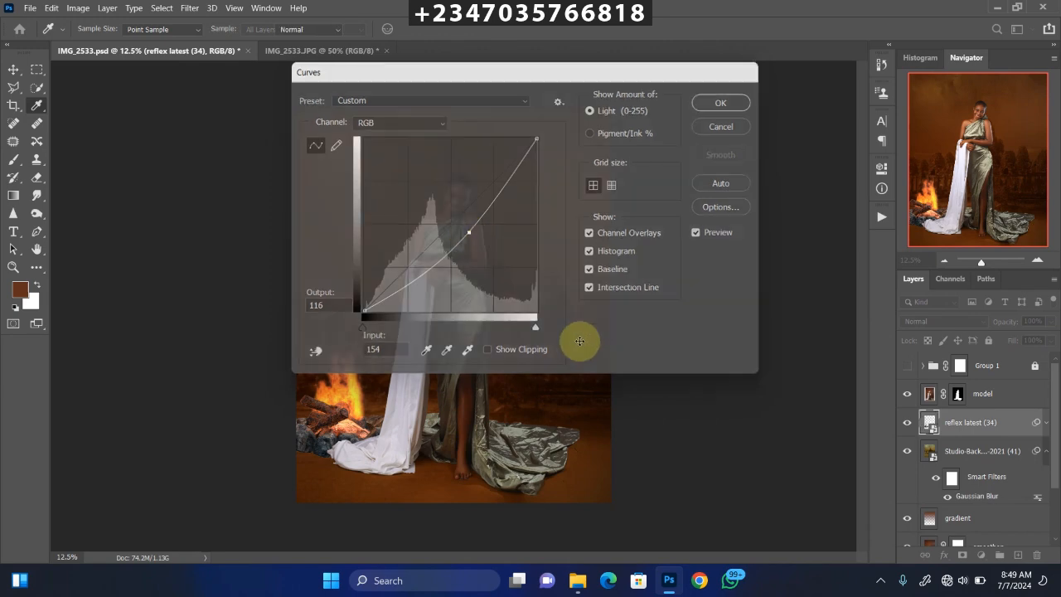
Add a new empty layer directly beneath the campfire layer
key("ctrl+plus")
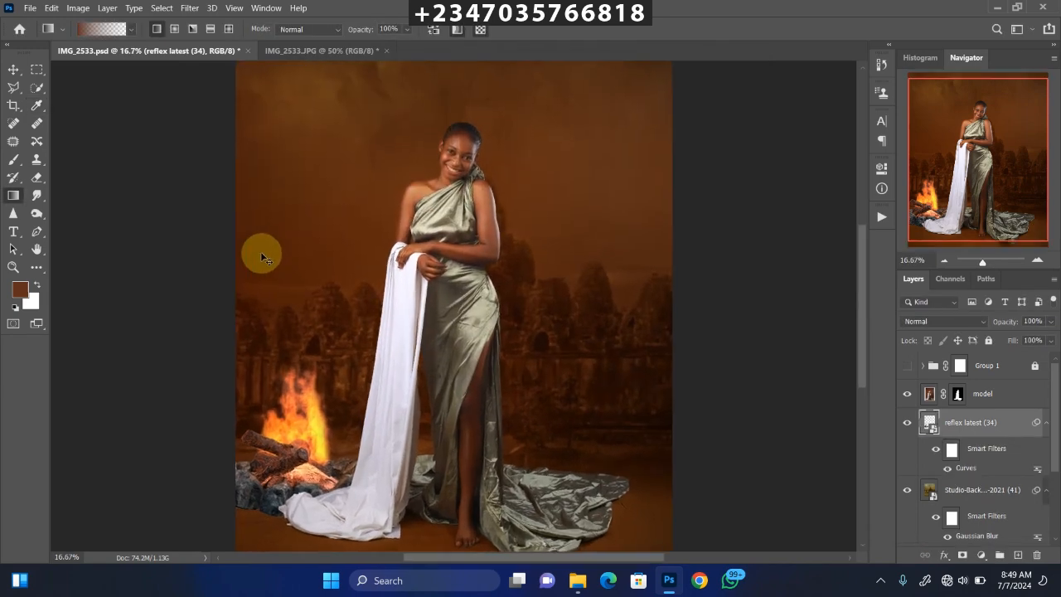
key("ctrl+plus")
left_click_drag(318, 407, 448, 190)
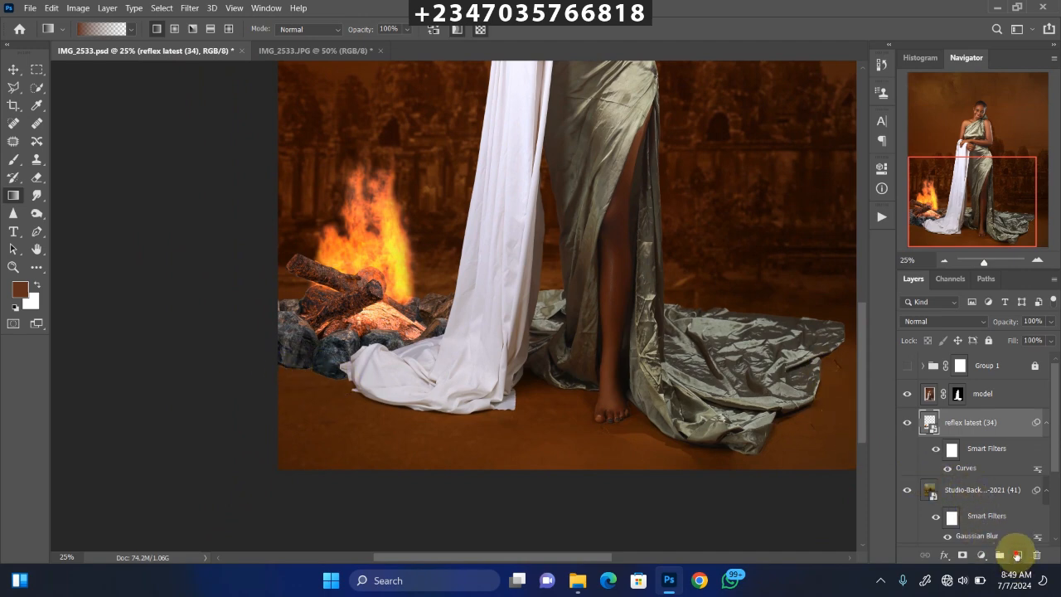
left_click(1018, 554)
left_click_drag(968, 432, 955, 497)
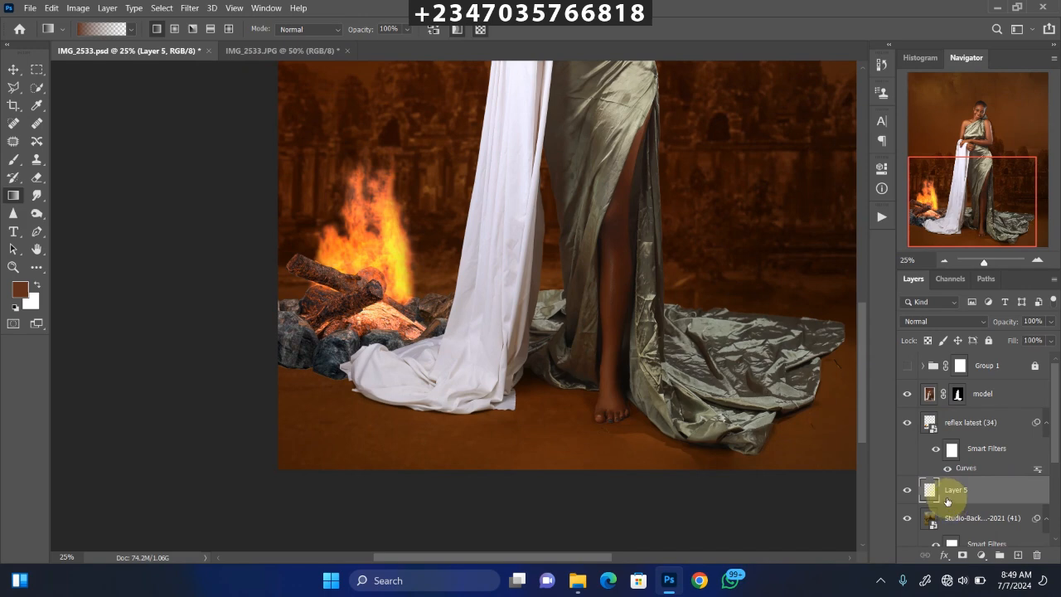
Paint a soft black shadow under the campfire stones on the new layer with a brush of about 500 pixels
left_click(15, 160)
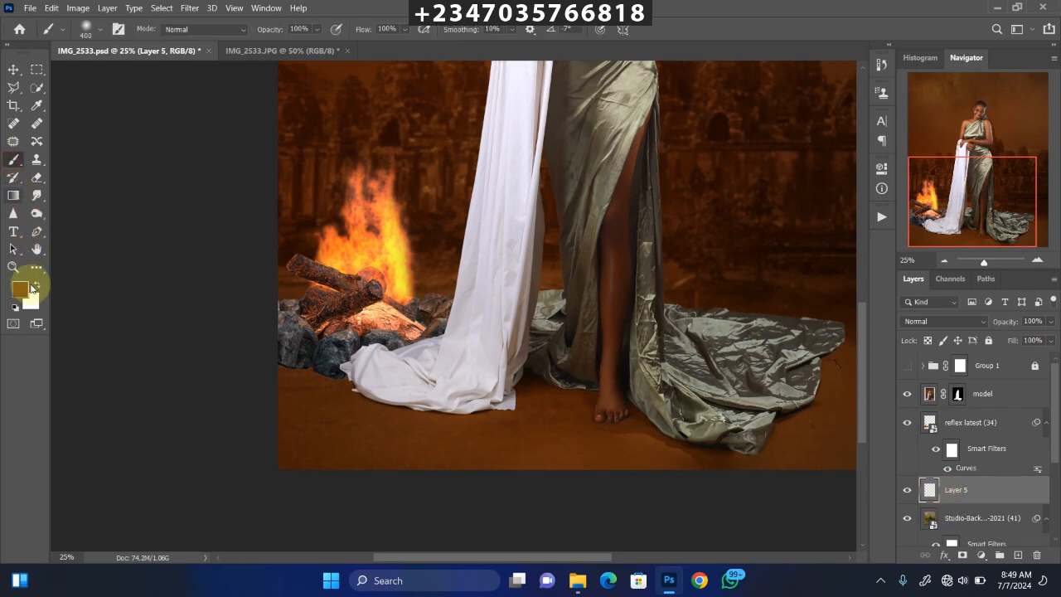
left_click(25, 287)
left_click_drag(704, 254, 696, 365)
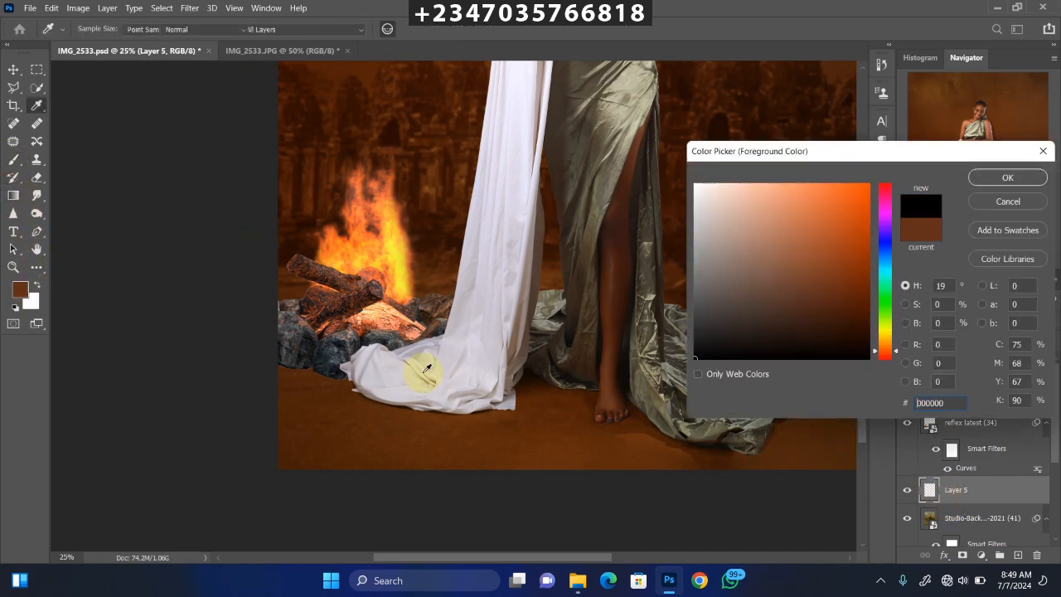
key("Return")
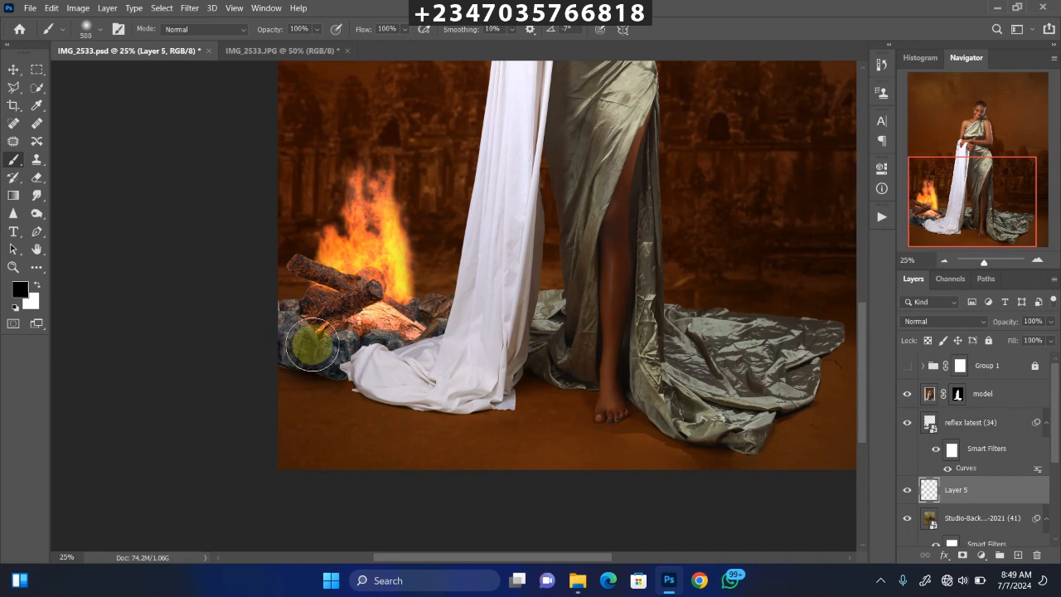
scroll(315, 369, "down", 3)
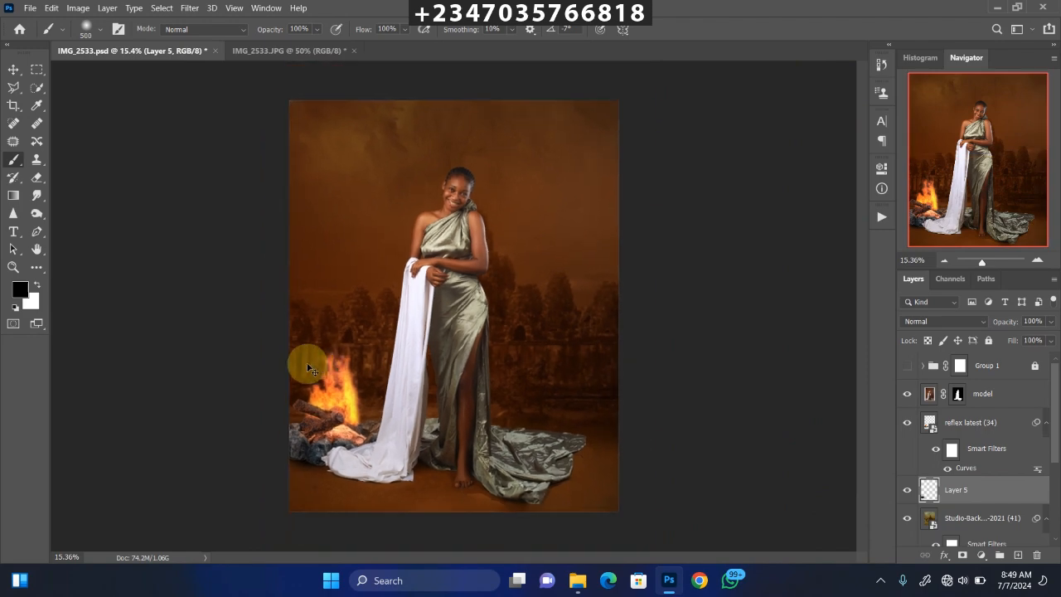
scroll(315, 365, "up", 1)
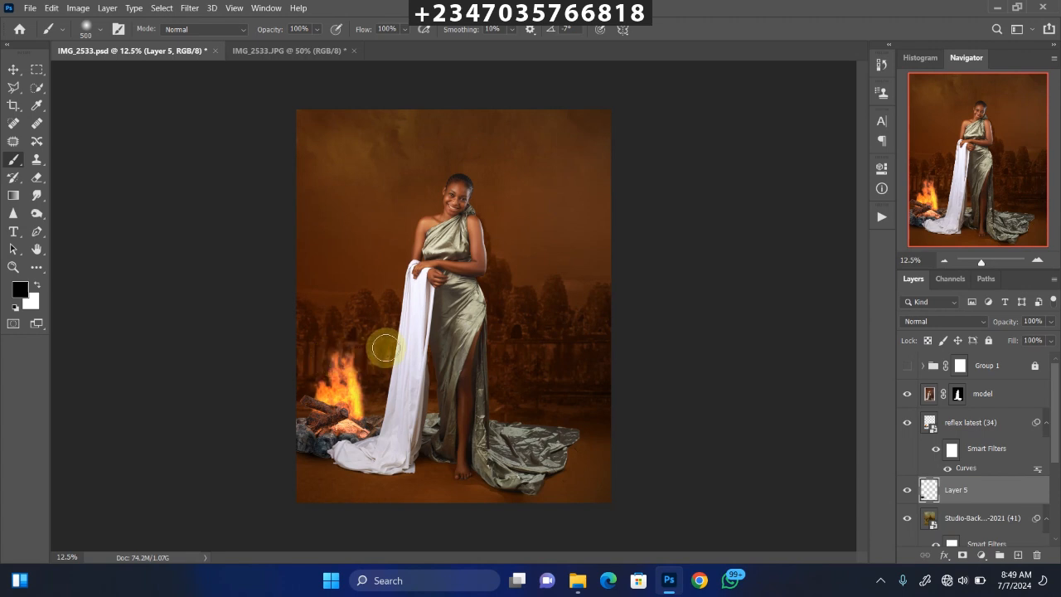
Add a new layer above the model layer and set the foreground colour to bright yellow fffc00 for the brush
left_click(972, 395)
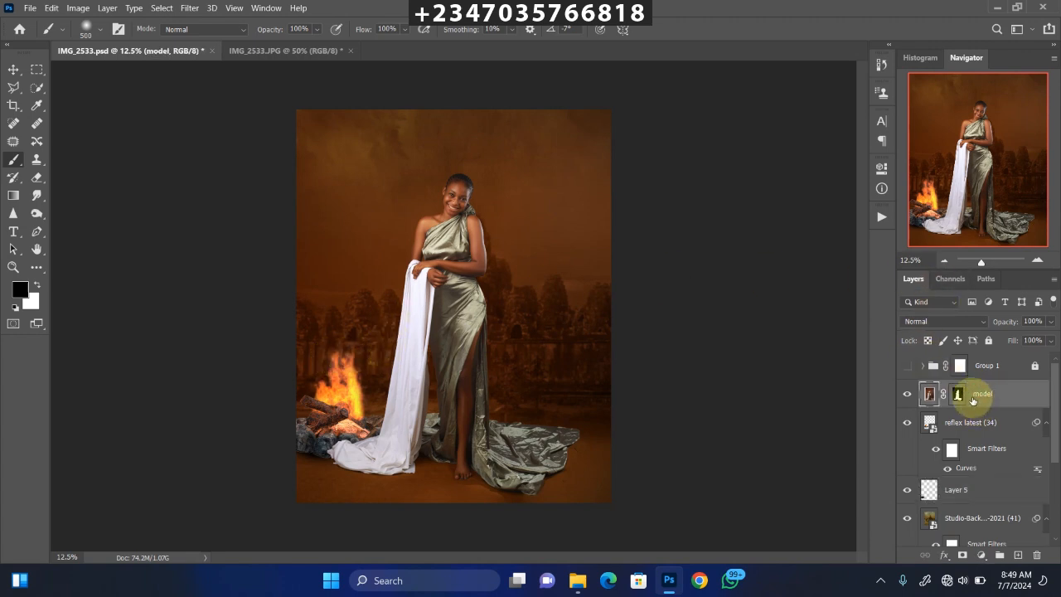
left_click(1018, 557)
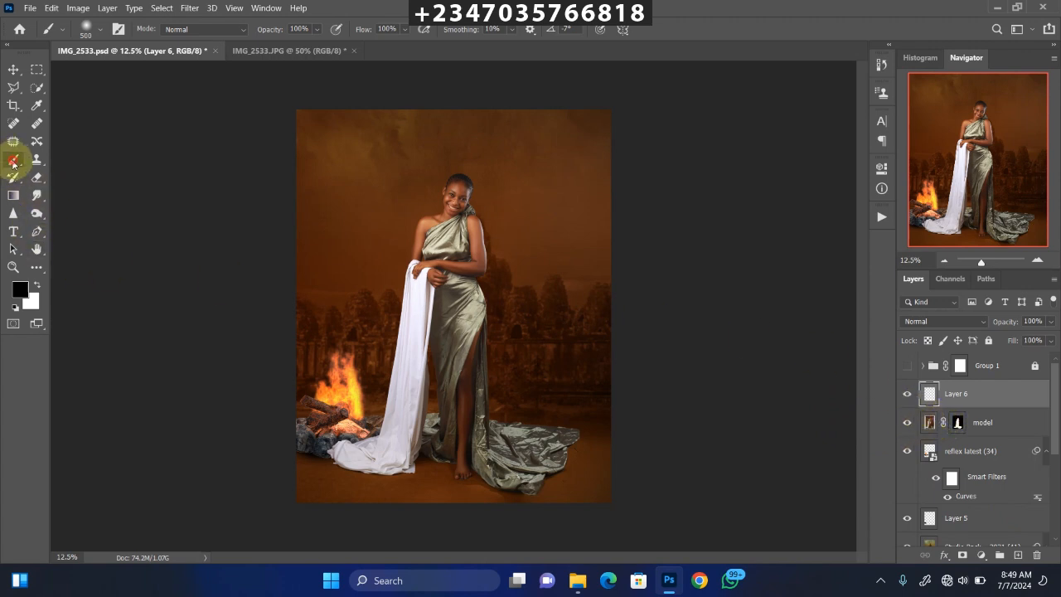
key("d")
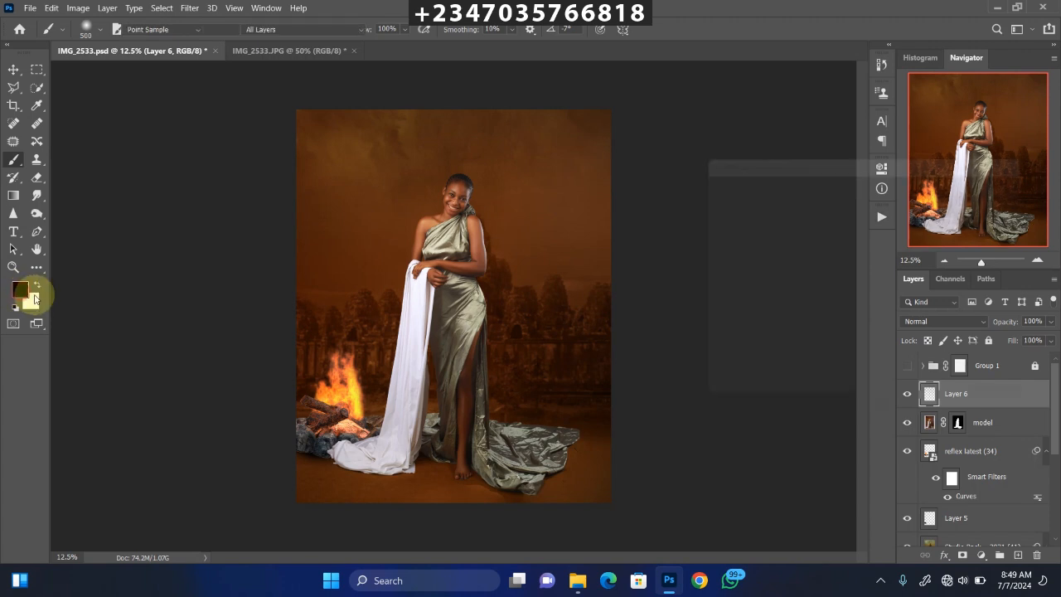
left_click(20, 290)
left_click_drag(884, 341, 884, 330)
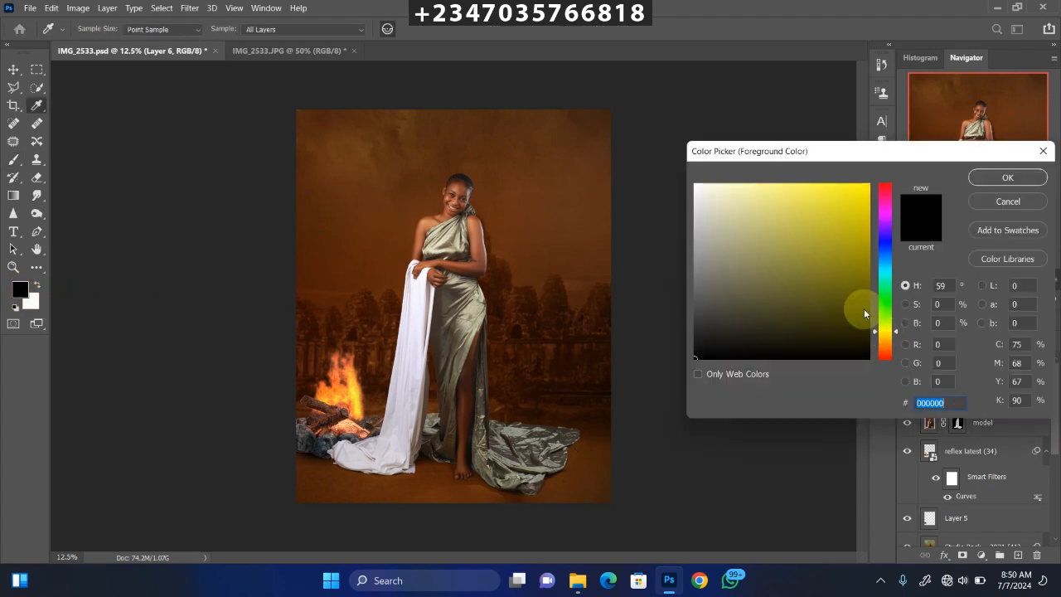
left_click(867, 184)
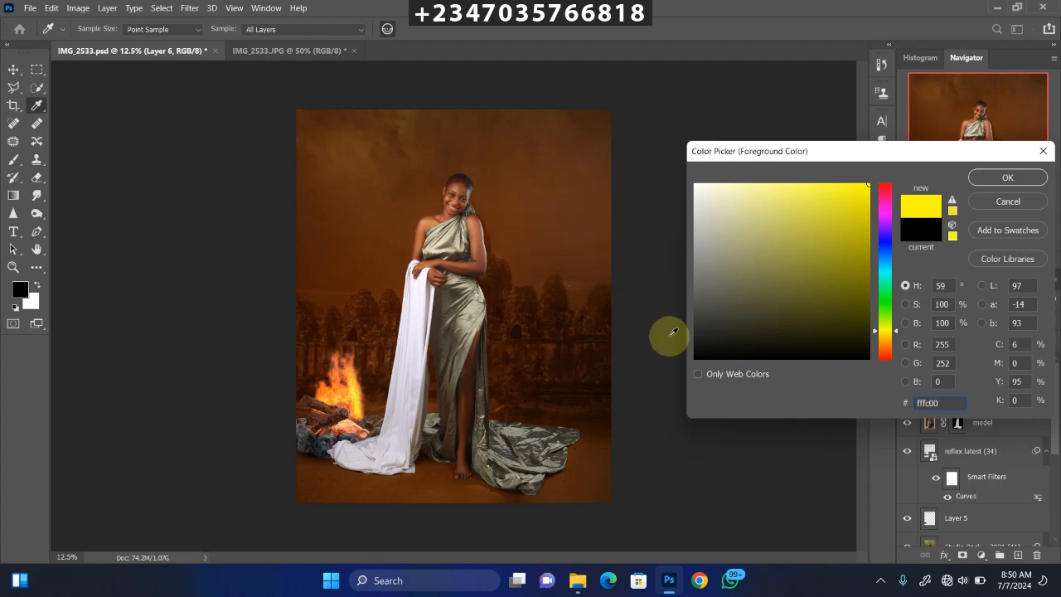
key("Return")
key("b")
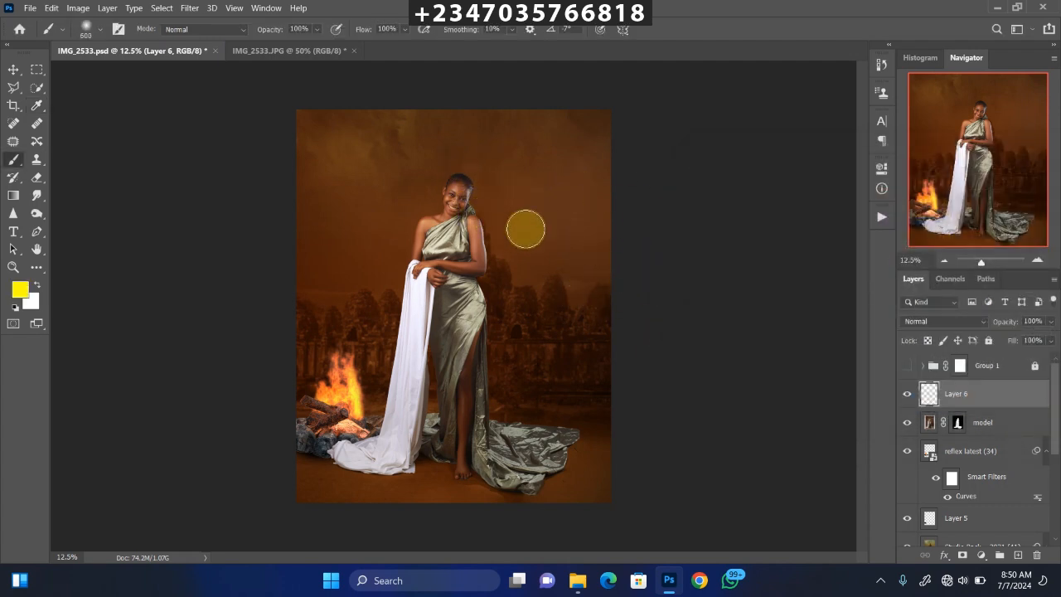
Paint a soft yellow glow over the backdrop's upper right with a 4100-pixel brush and reduce the layer's opacity to 33%
key("bracketright")
key("bracketright")
key("bracketright")
key("bracketright")
key("bracketright")
key("bracketright")
key("bracketright")
key("bracketright")
key("bracketright")
key("bracketright")
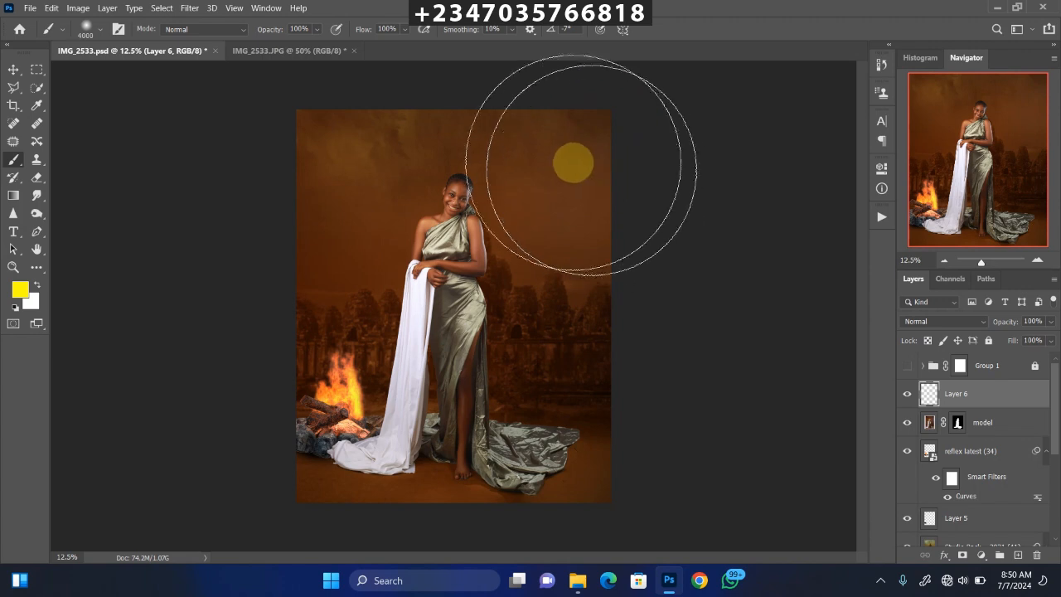
key("bracketright")
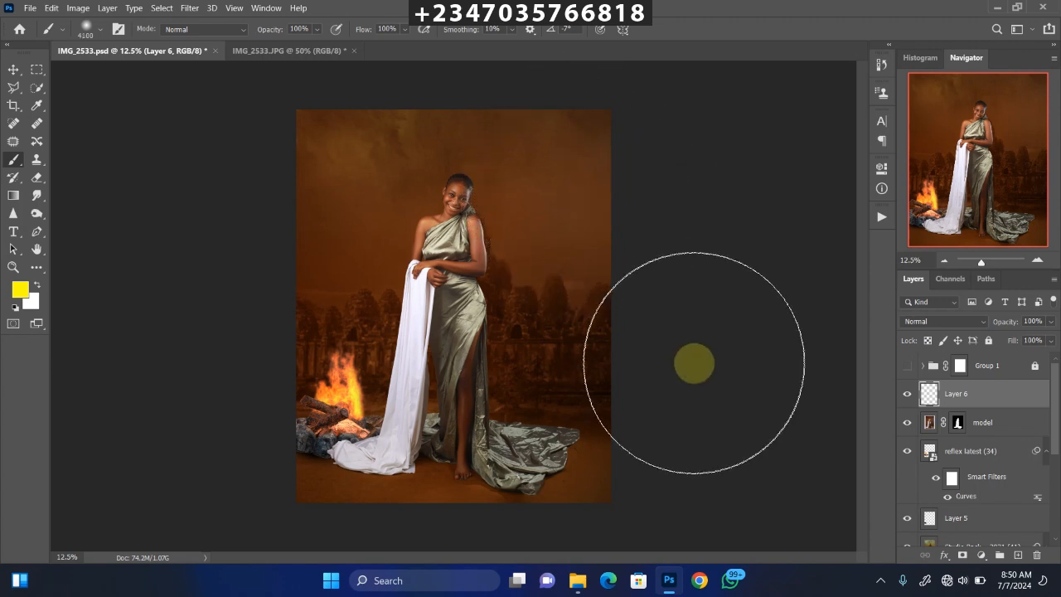
left_click(695, 362)
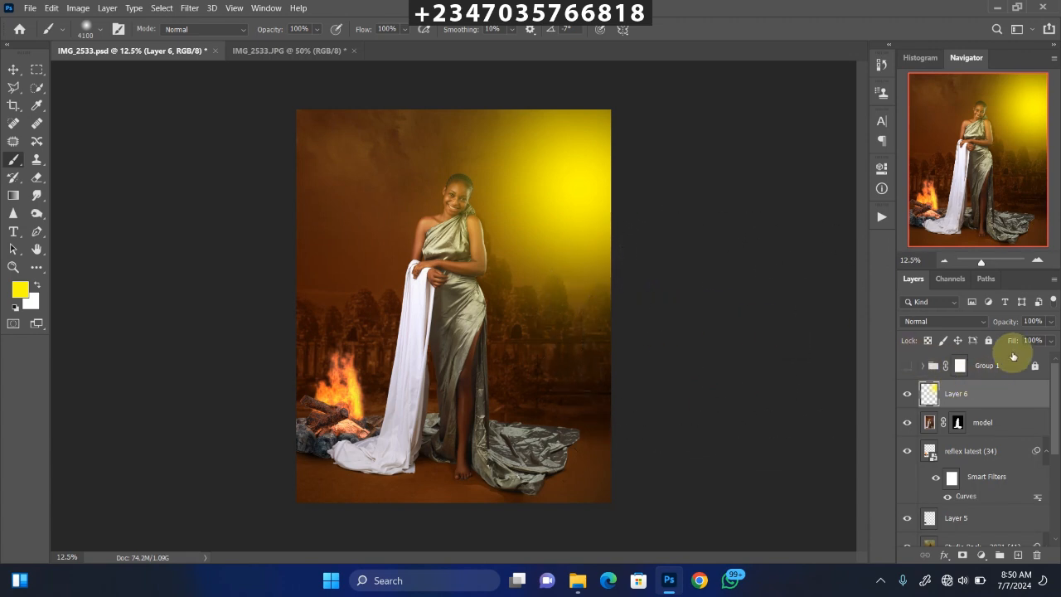
left_click(1050, 321)
left_click_drag(1053, 339, 1012, 338)
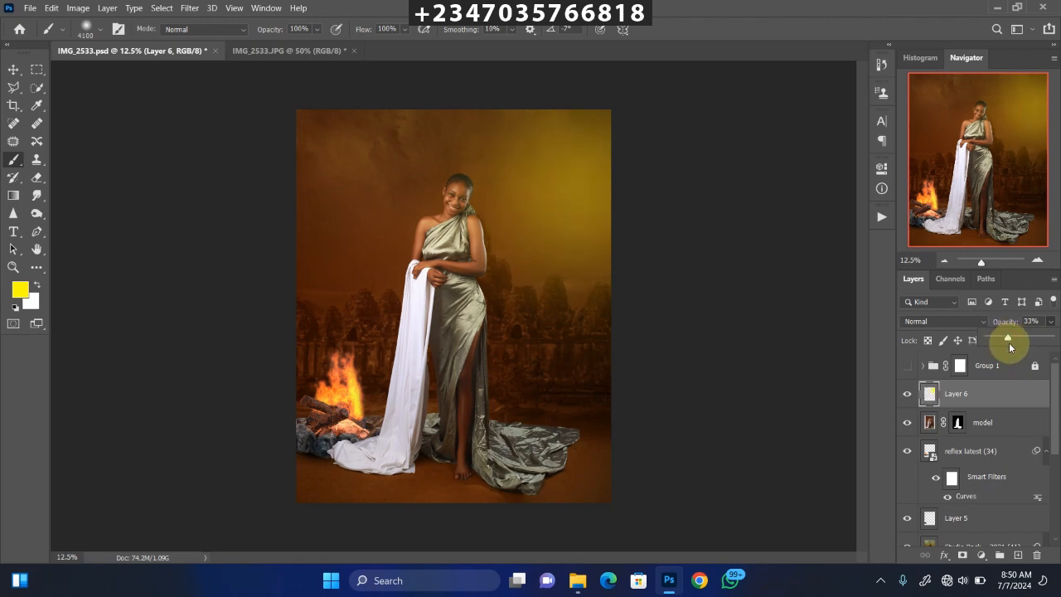
Examine up close how the yellow glow blends around the model's face, shoulders and the backdrop
key("ctrl+plus")
key("ctrl+plus")
key("ctrl+plus")
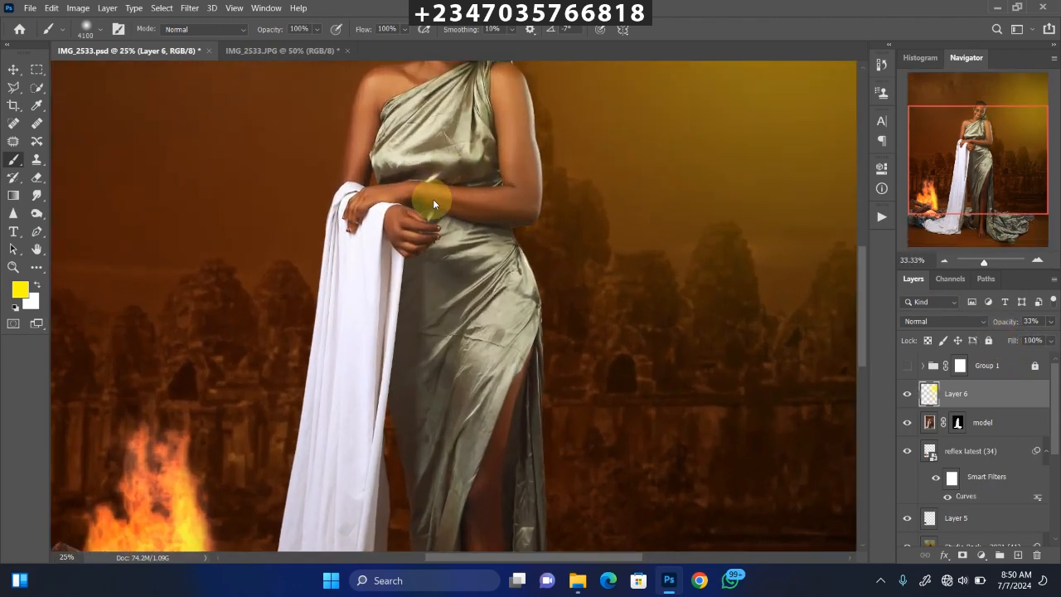
left_click_drag(566, 256, 567, 386)
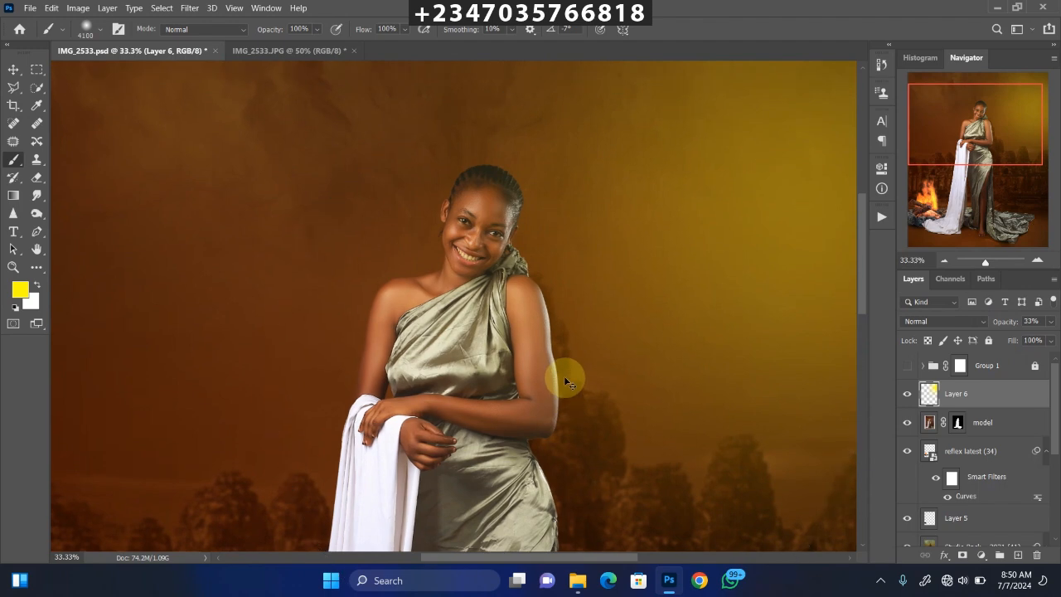
key("ctrl+plus")
key("ctrl+plus")
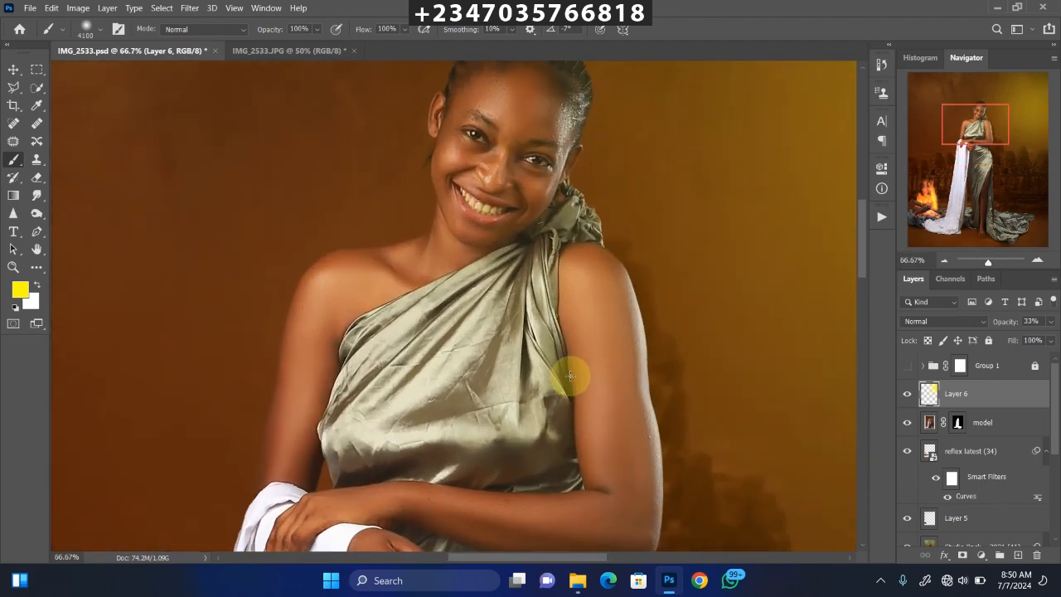
key("ctrl+minus")
key("ctrl+minus")
key("ctrl+minus")
key("ctrl+minus")
key("ctrl+minus")
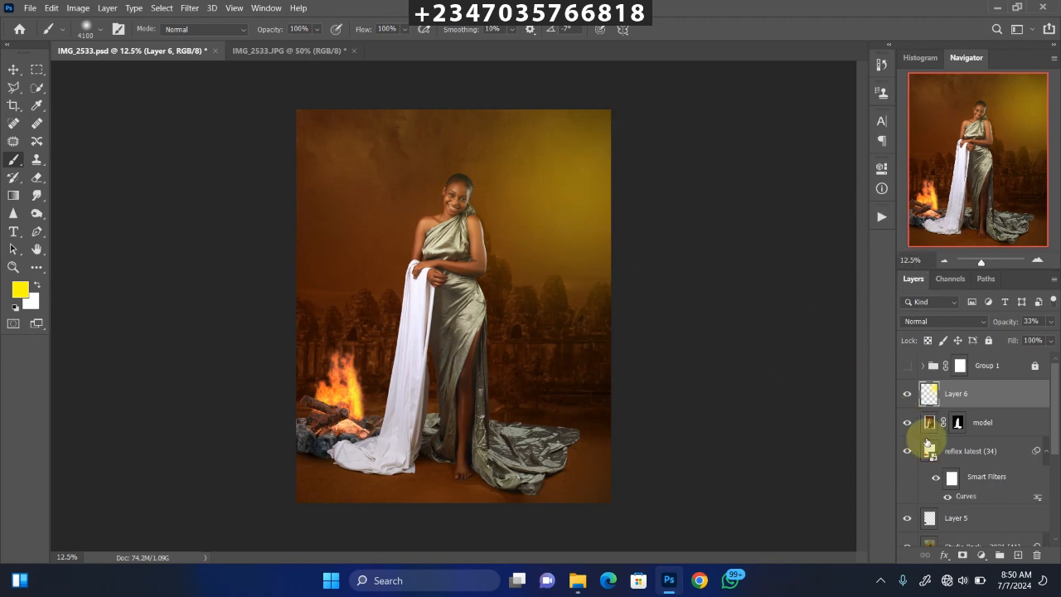
Add a Color Lookup adjustment layer above the yellow glow layer with the mela chocolate.CUBE LUT and set its opacity to 62%
left_click(982, 554)
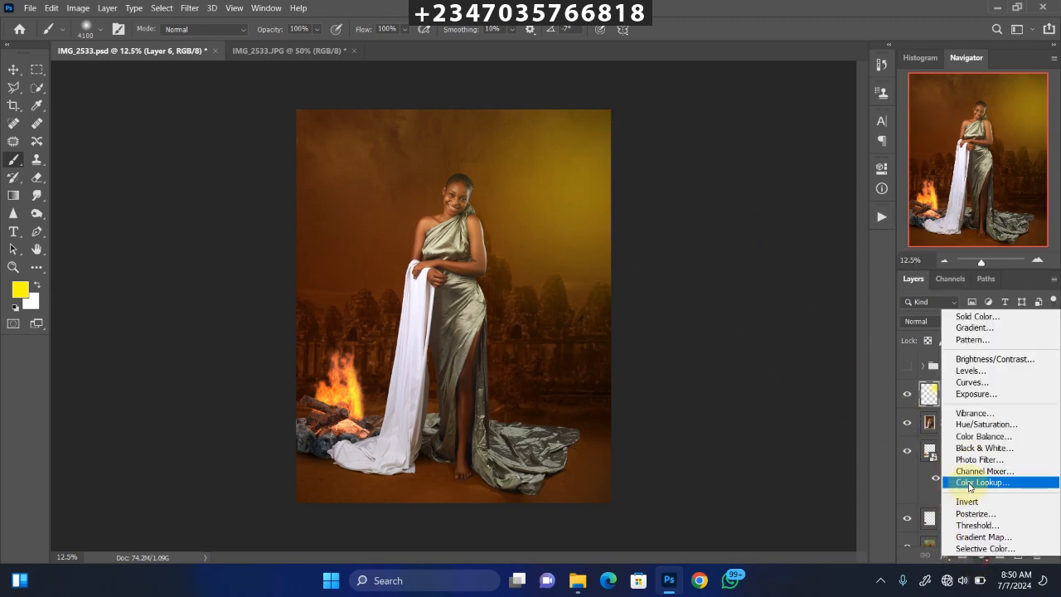
left_click(970, 483)
left_click(812, 210)
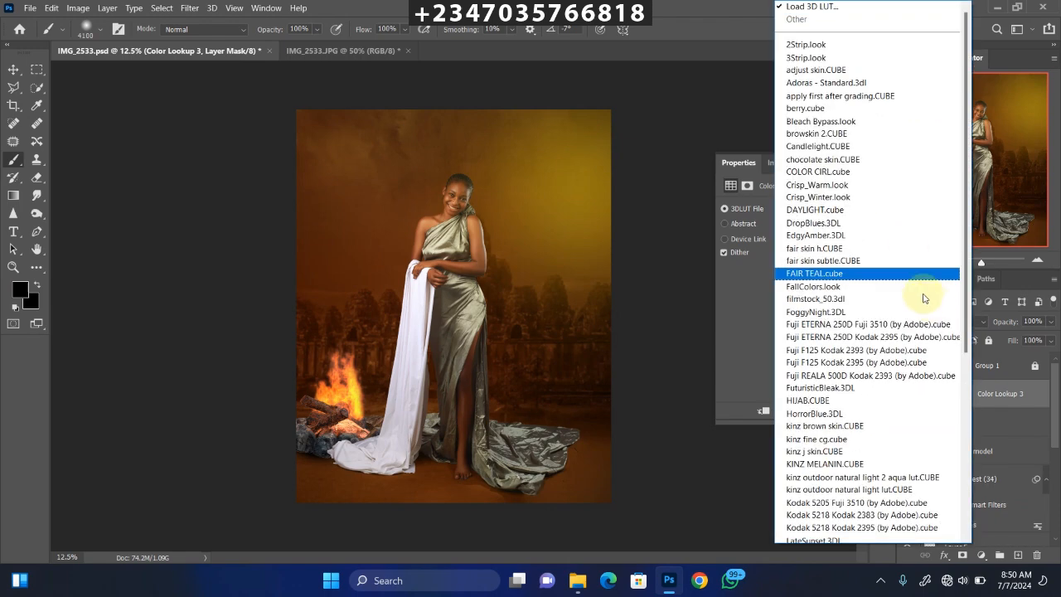
left_click_drag(979, 328, 962, 491)
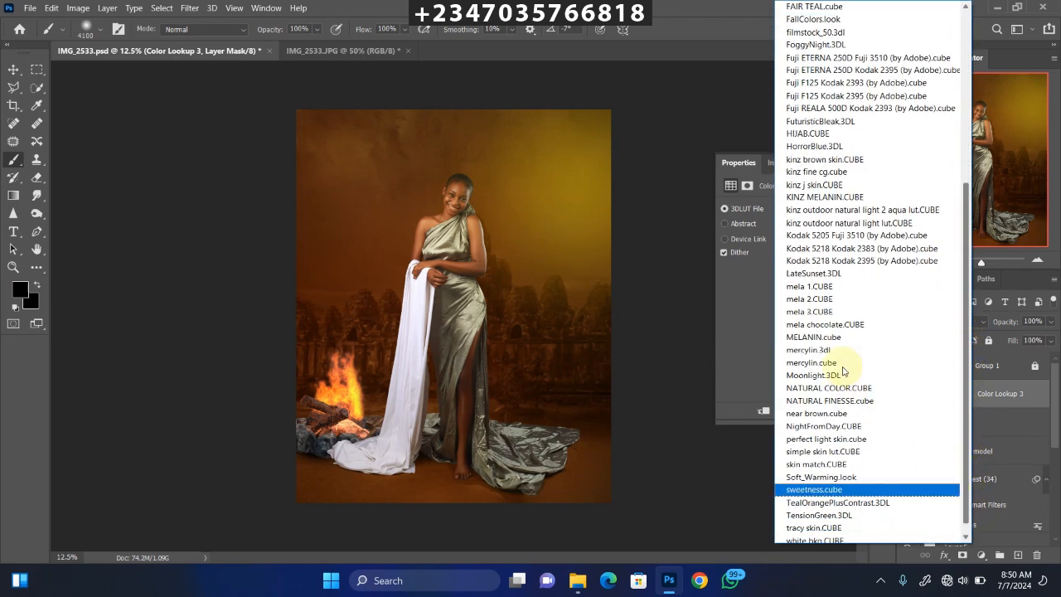
left_click(854, 325)
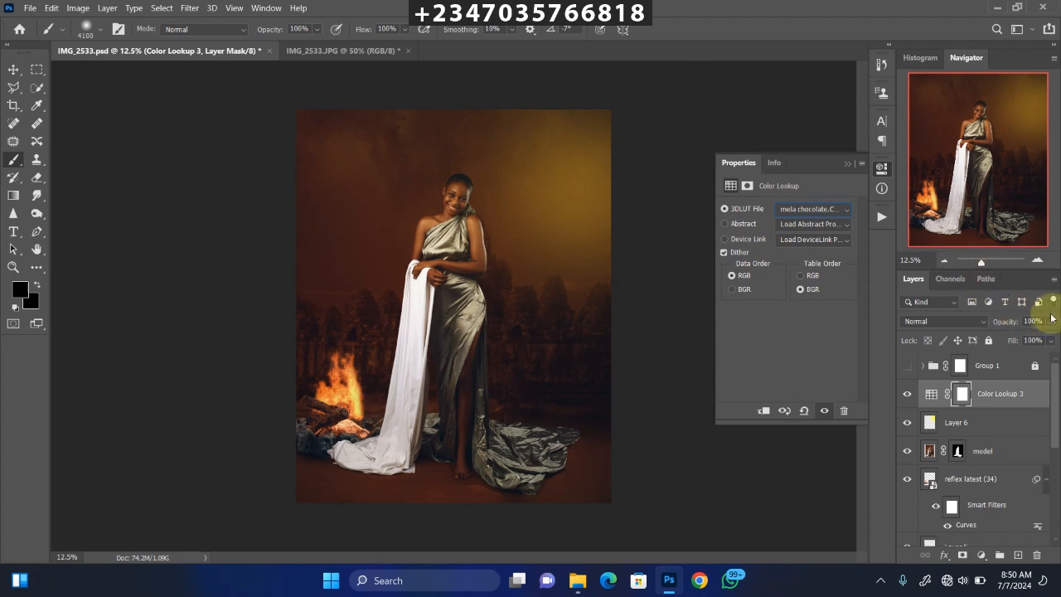
left_click_drag(1050, 321, 1035, 362)
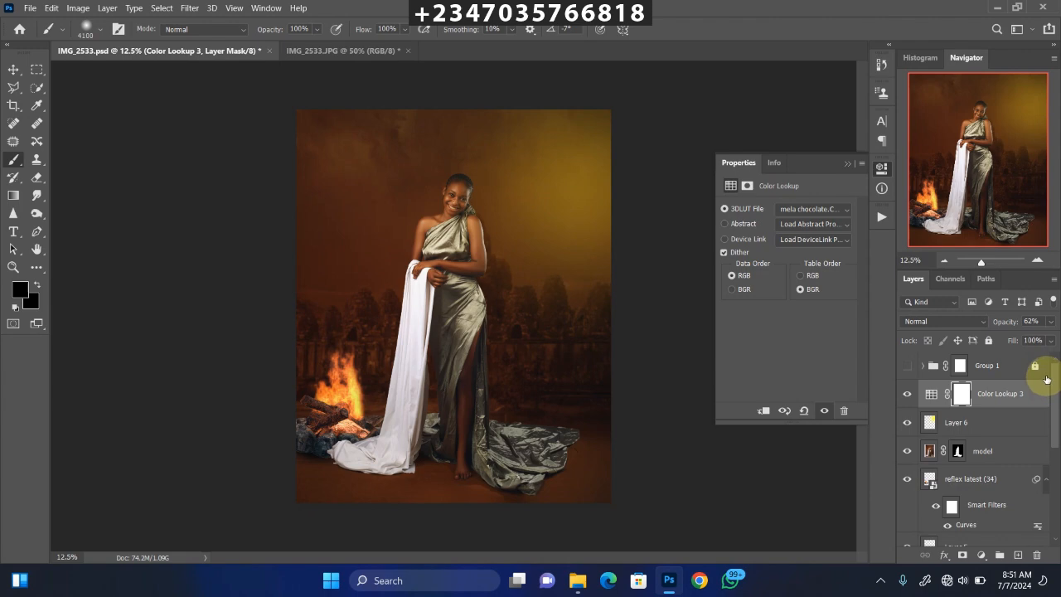
Add a second Color Lookup adjustment layer above the first and load the NATURAL FINESSE.cube LUT
left_click(981, 555)
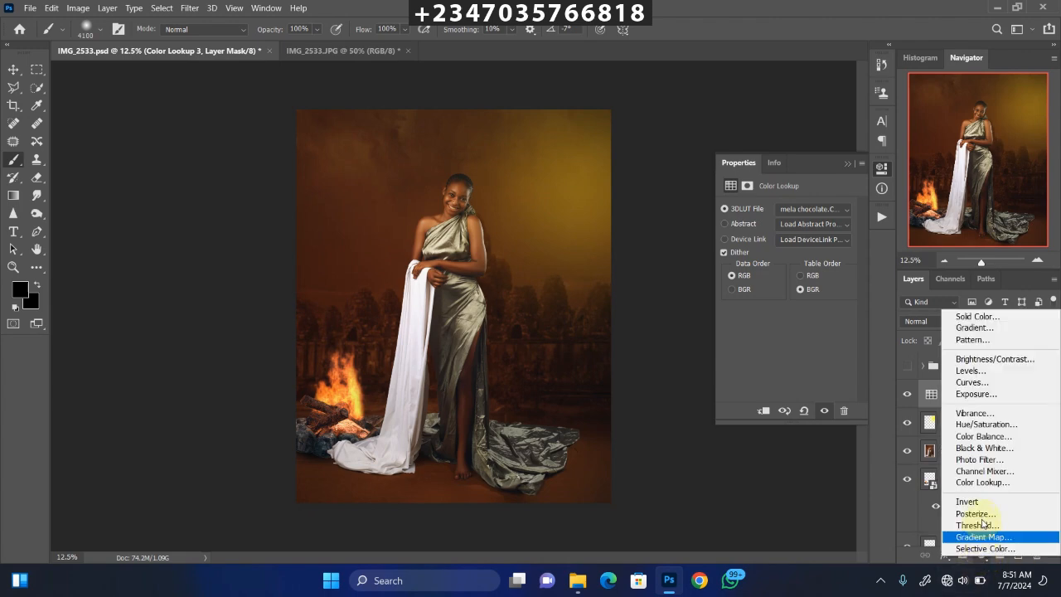
left_click(812, 208)
scroll(954, 497, "down", 8)
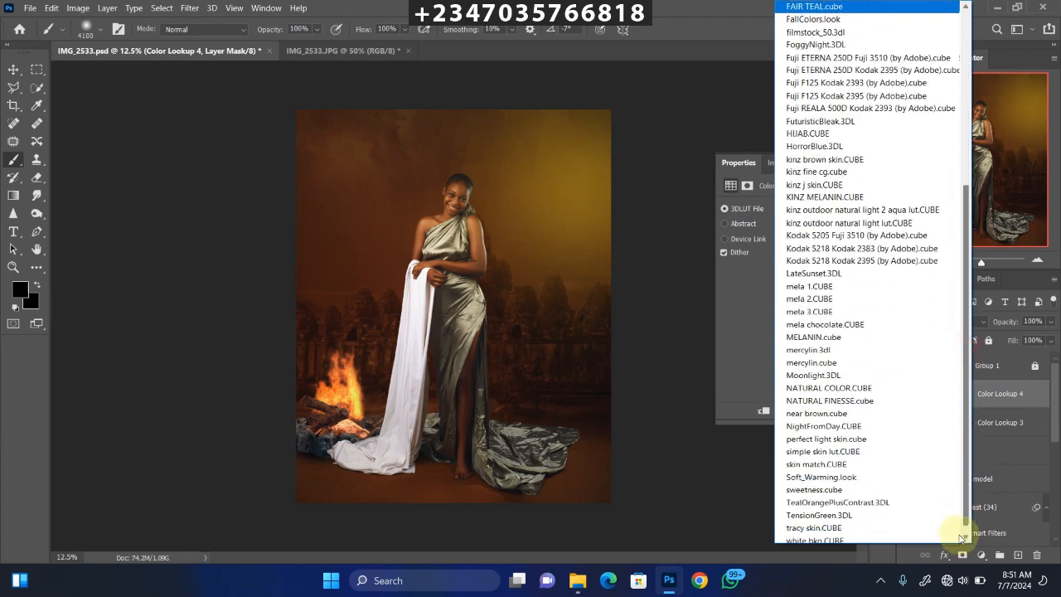
left_click(837, 391)
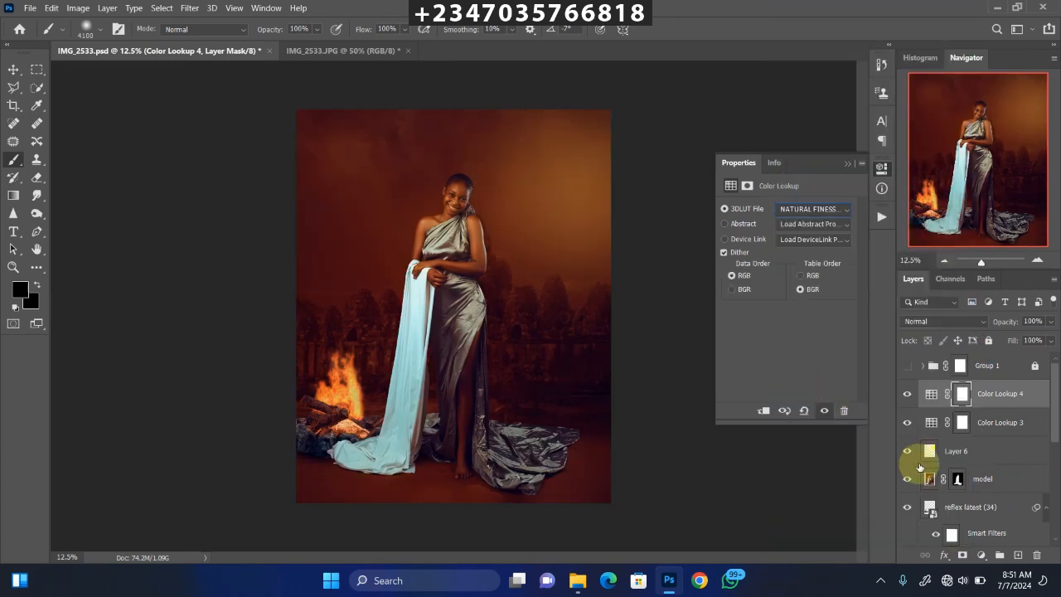
Replace the LUT of the upper Color Lookup layer with near brown.cube and review the grade on the portrait
left_click(824, 213)
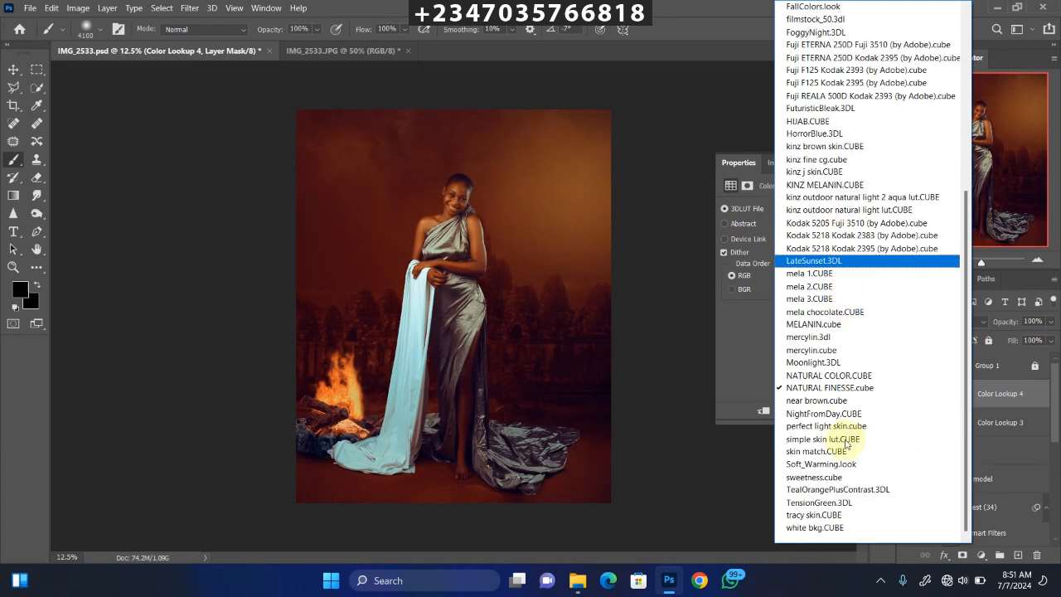
left_click(826, 411)
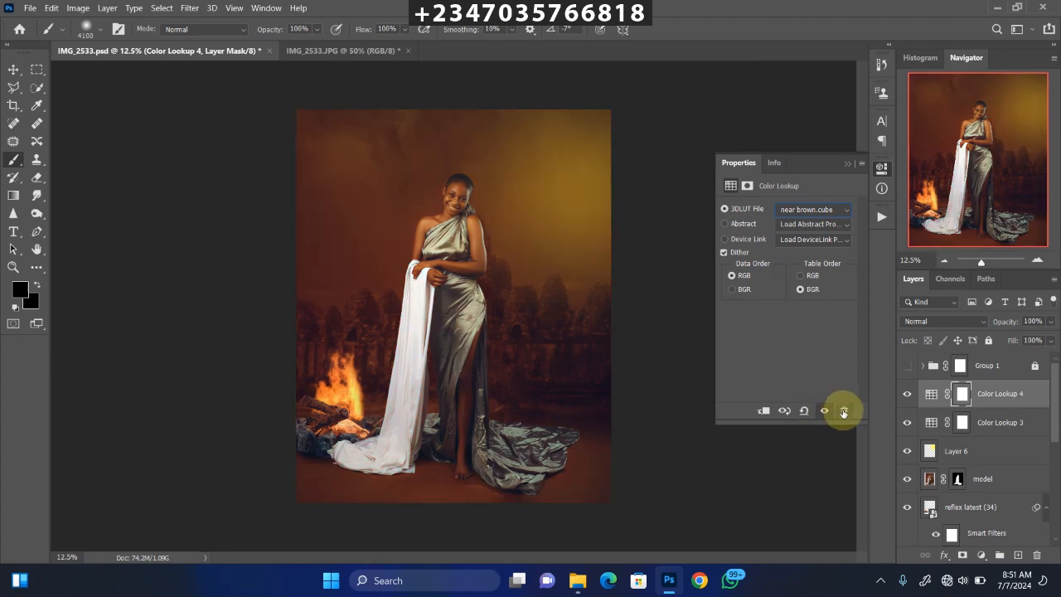
key("ctrl+plus")
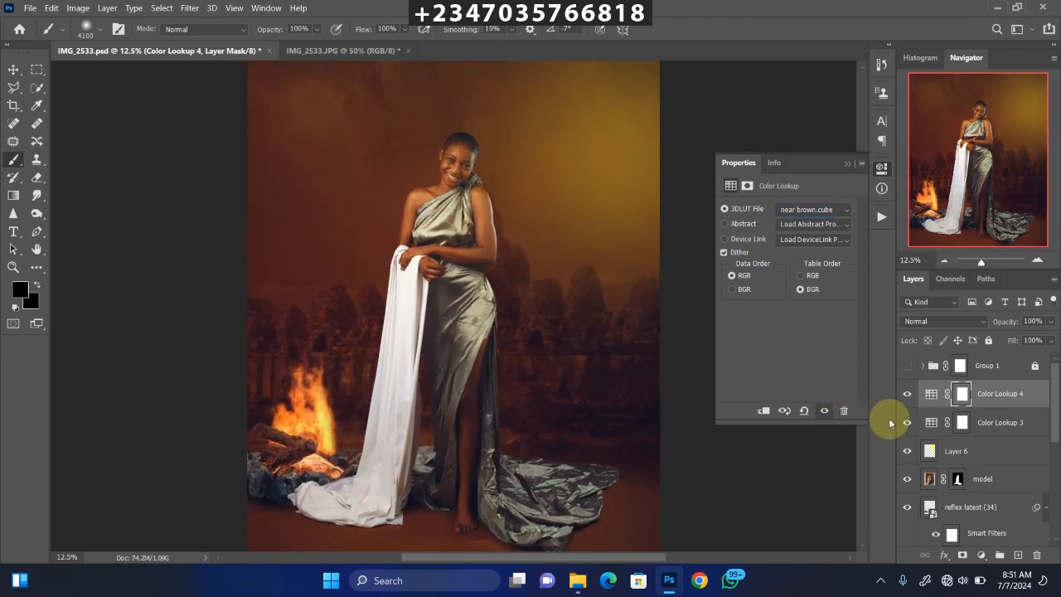
key("ctrl+minus")
key("ctrl+minus")
key("ctrl+plus")
key("ctrl+plus")
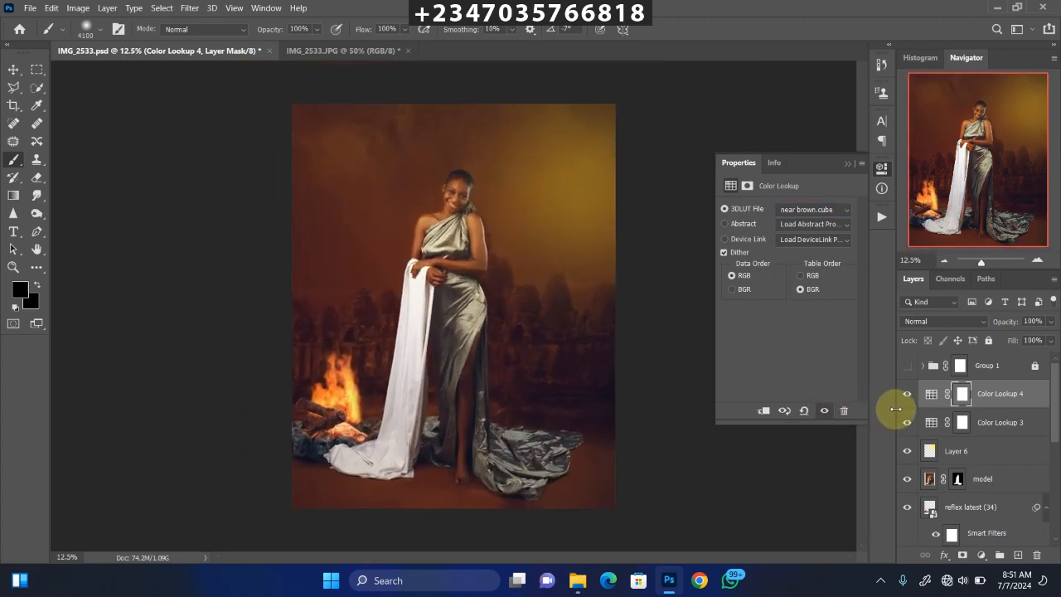
key("ctrl+minus")
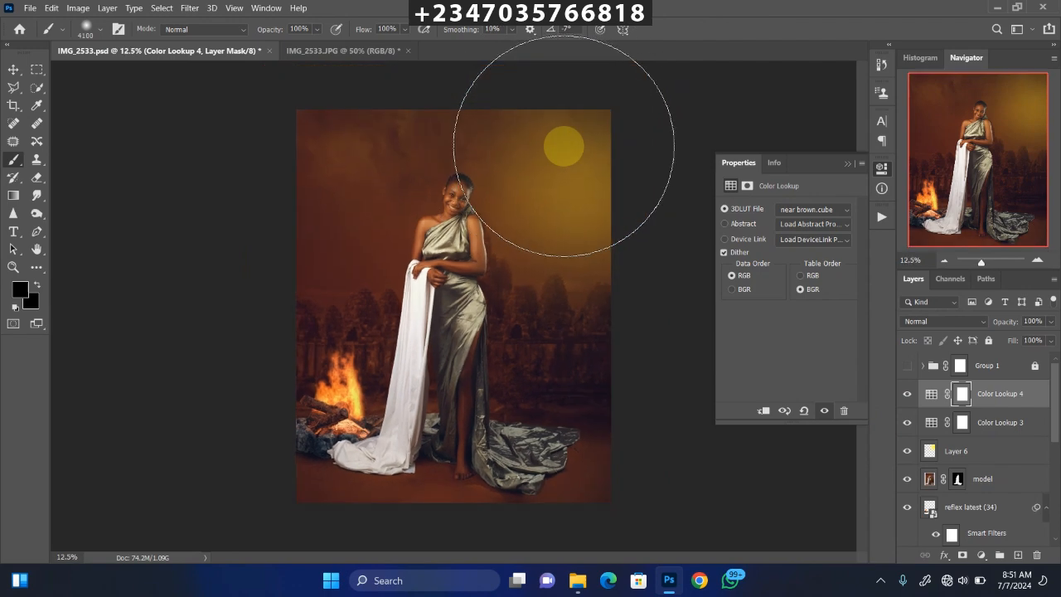